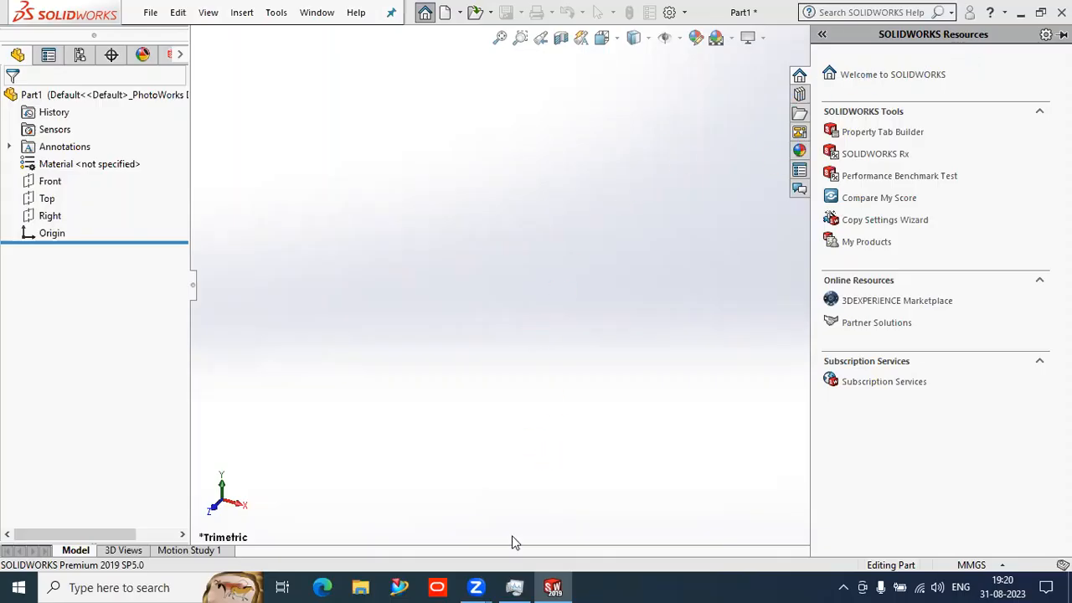
Start a new sketch on the Top plane of the empty part
{"action": "left_click", "coordinate": [517, 587]}
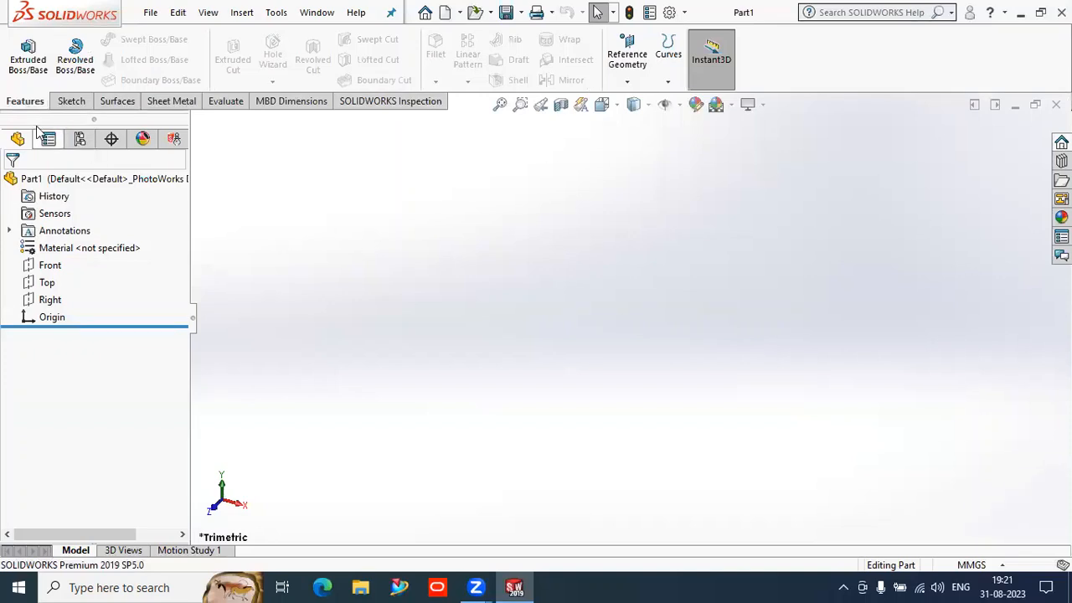
{"action": "left_click", "coordinate": [71, 101]}
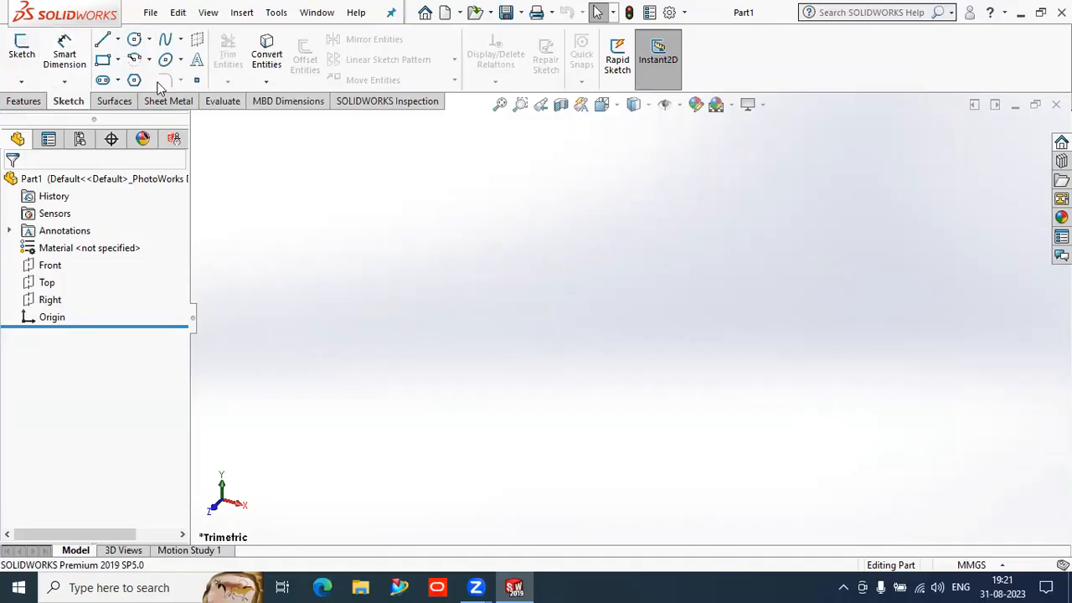
{"action": "left_click", "coordinate": [22, 49]}
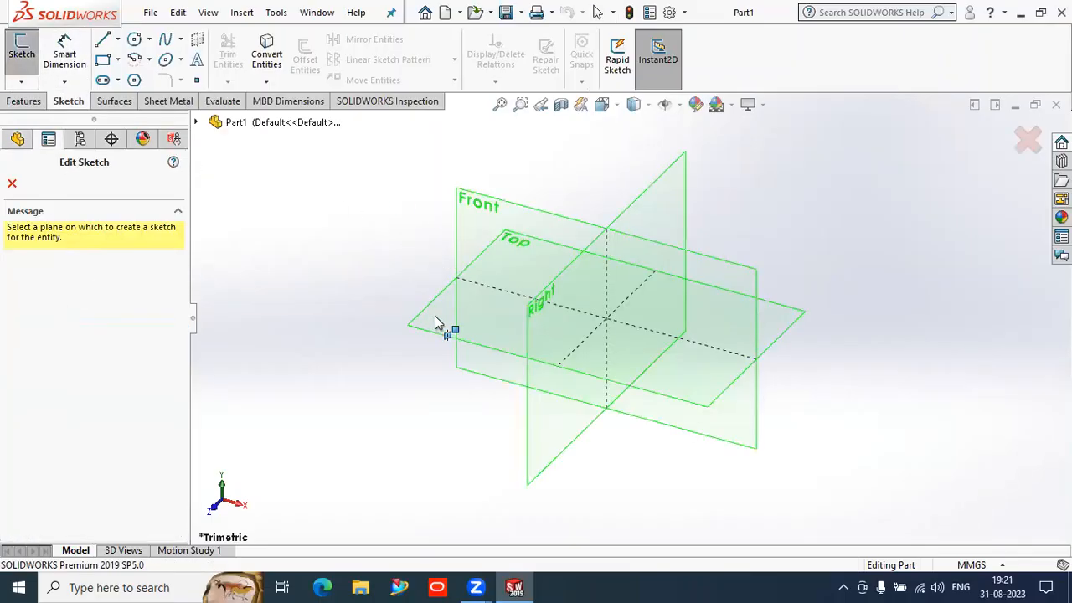
{"action": "left_click", "coordinate": [327, 300]}
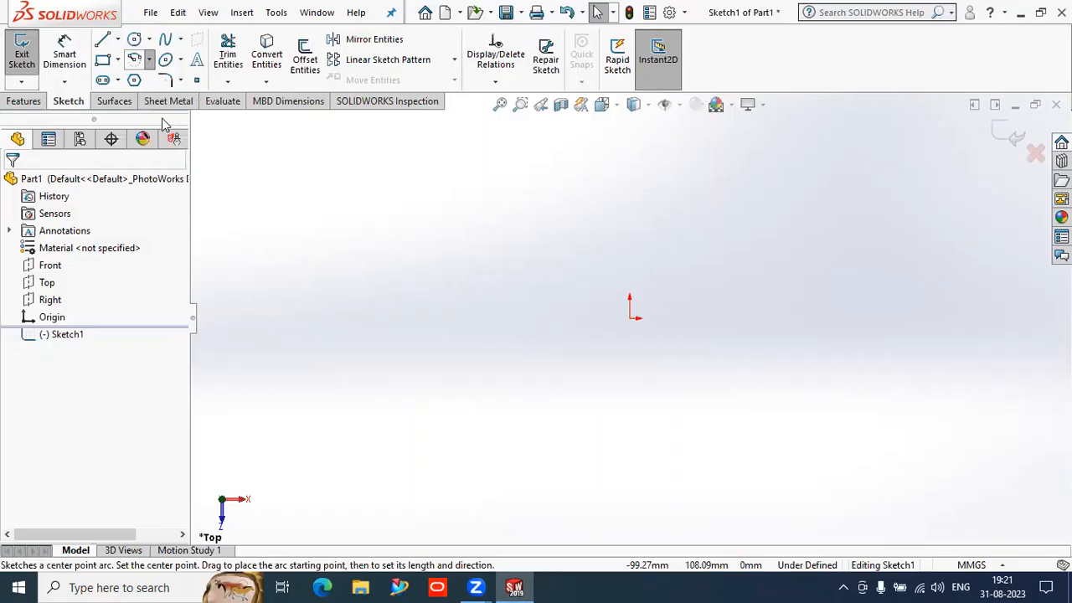
Sketch a three-point arc with a radius of about 117 mm and a 90° span, arching over the origin
{"action": "left_click", "coordinate": [149, 59]}
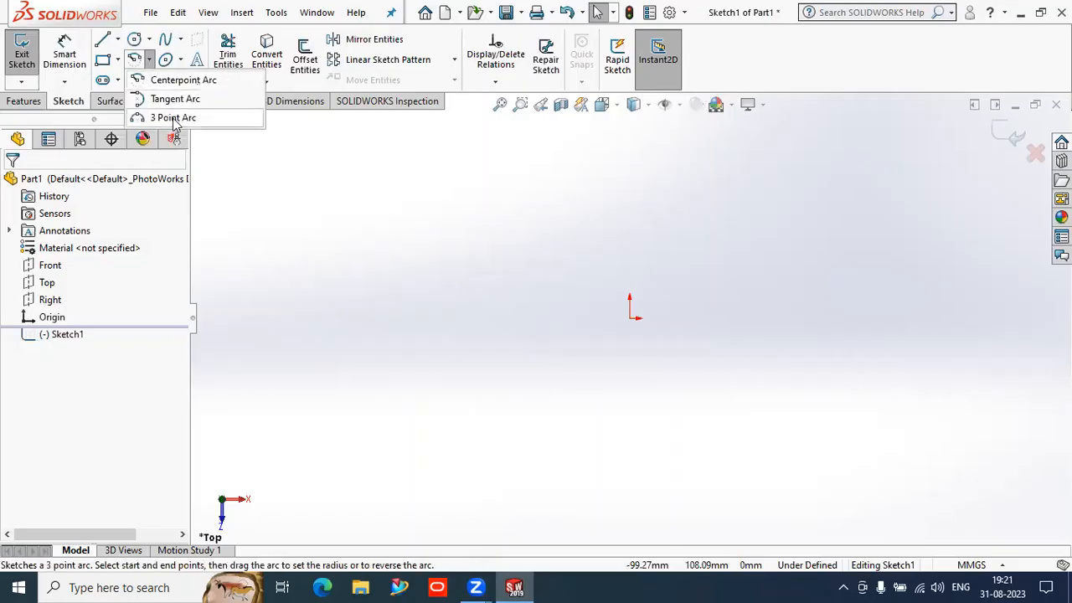
{"action": "left_click", "coordinate": [479, 328]}
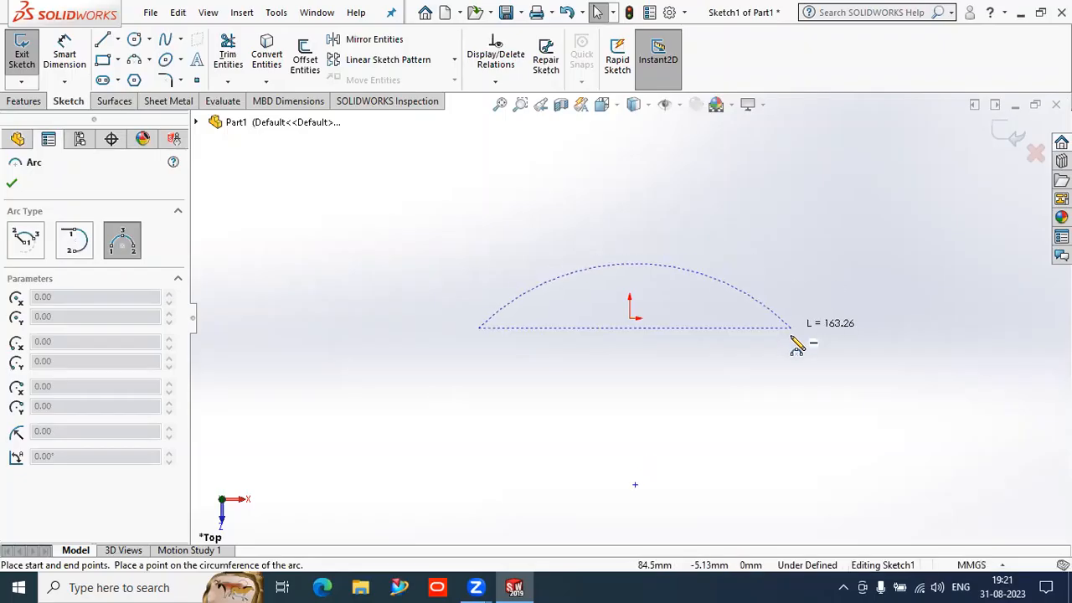
{"action": "left_click", "coordinate": [794, 327]}
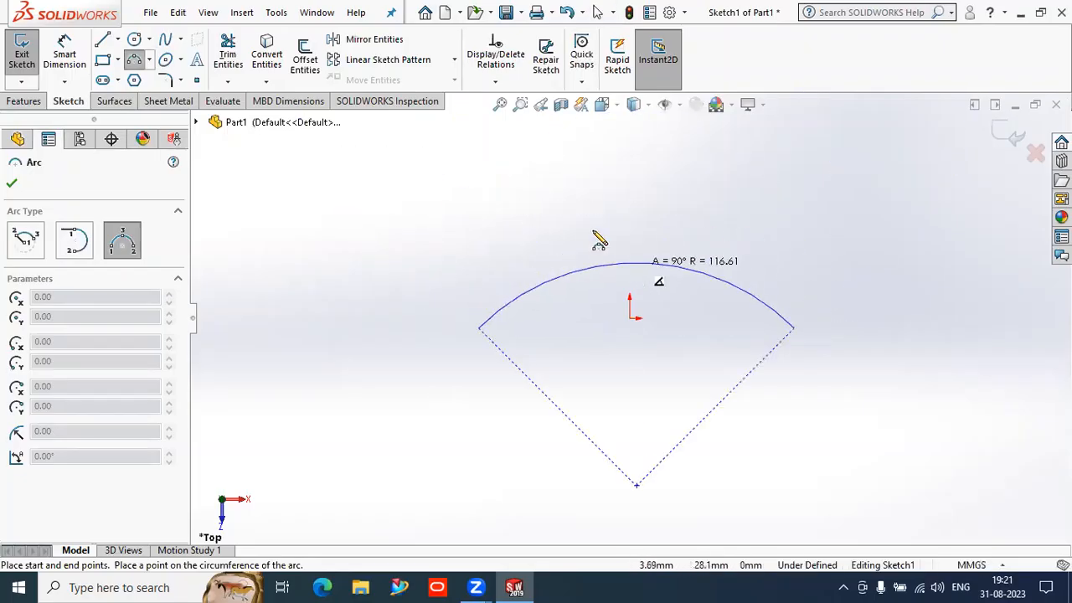
{"action": "left_click", "coordinate": [124, 255]}
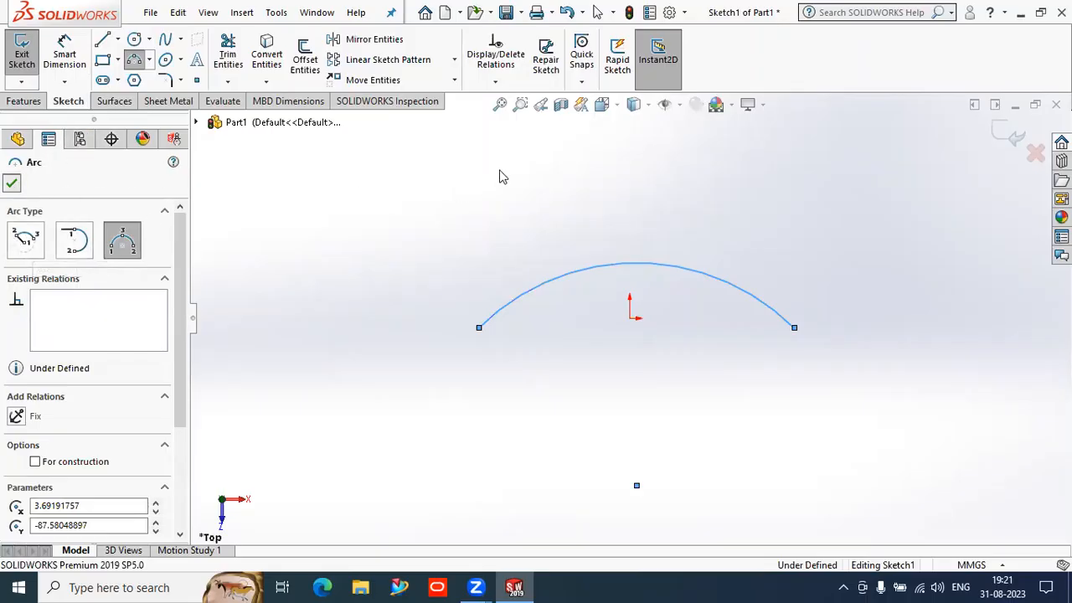
{"action": "key", "text": "Escape"}
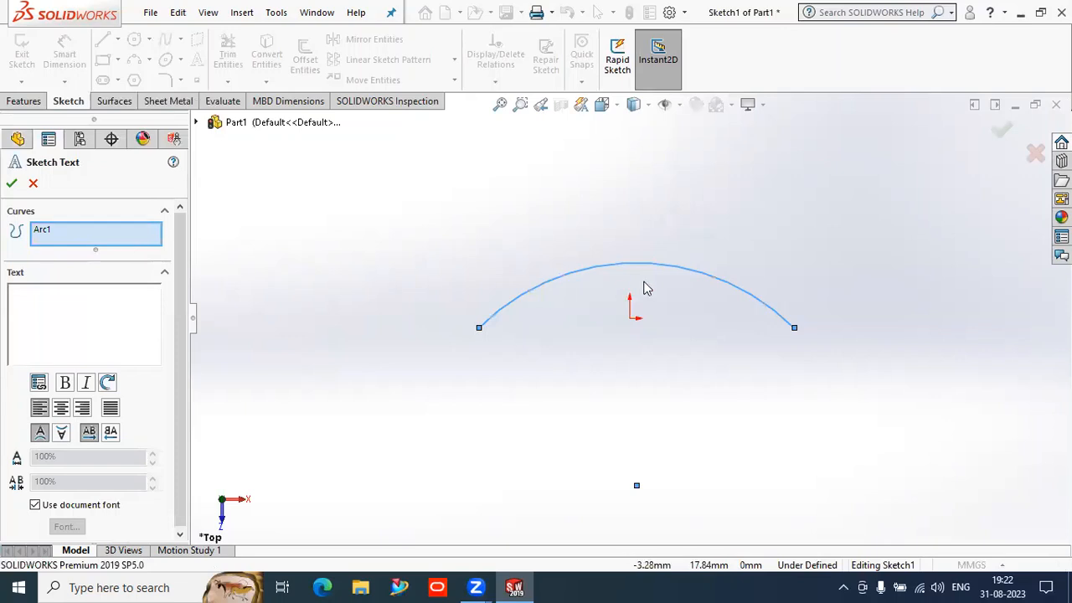
Reassign the arc as the curve for the sketch text and enter the text "Solidworks training"
{"action": "left_click", "coordinate": [58, 232]}
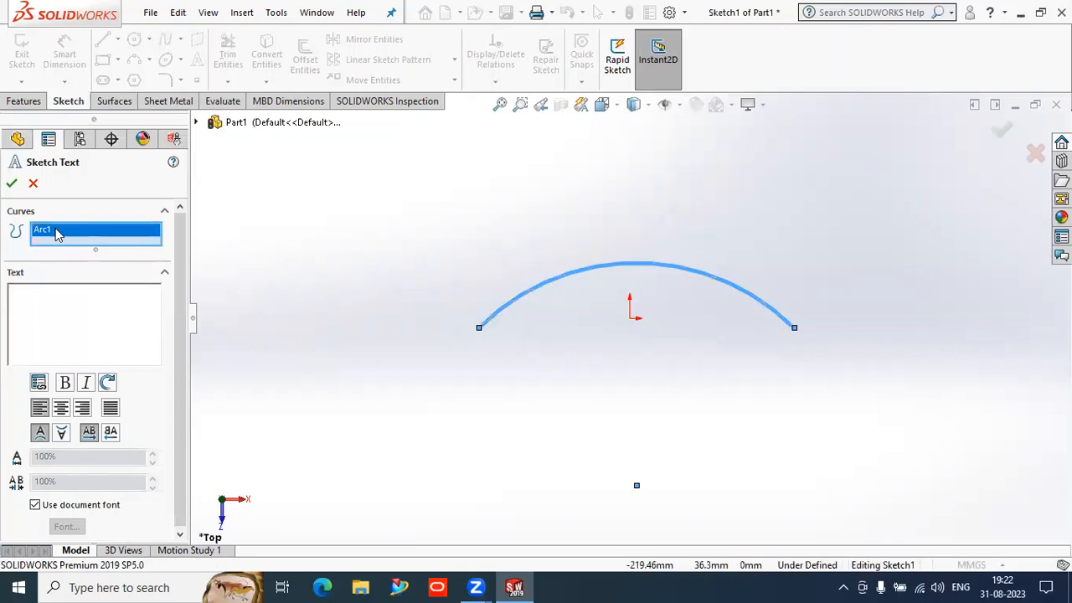
{"action": "right_click", "coordinate": [57, 232]}
{"action": "left_click", "coordinate": [114, 240]}
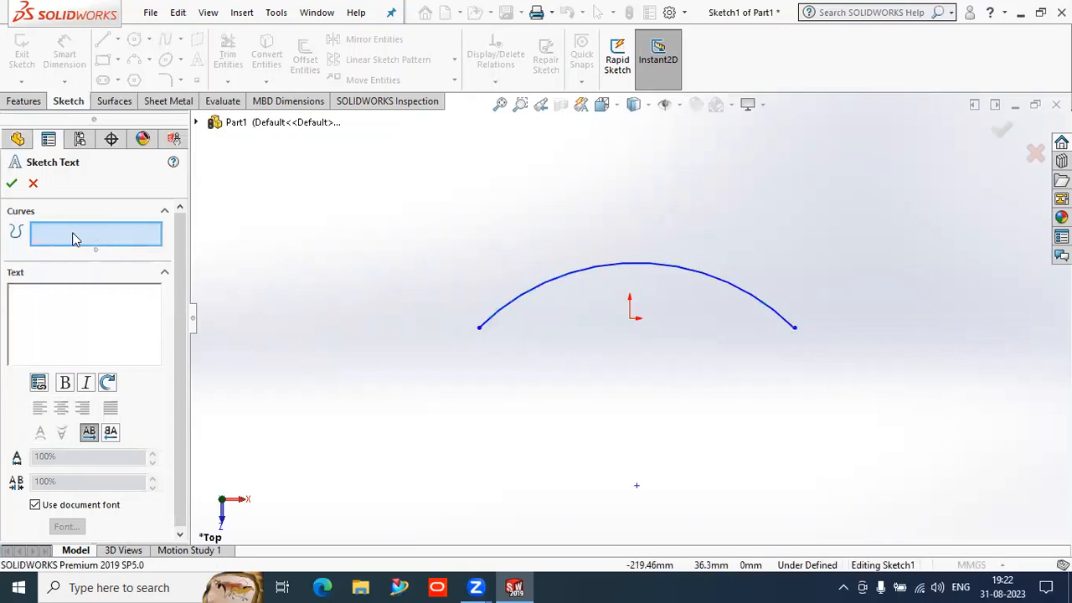
{"action": "left_click", "coordinate": [548, 280]}
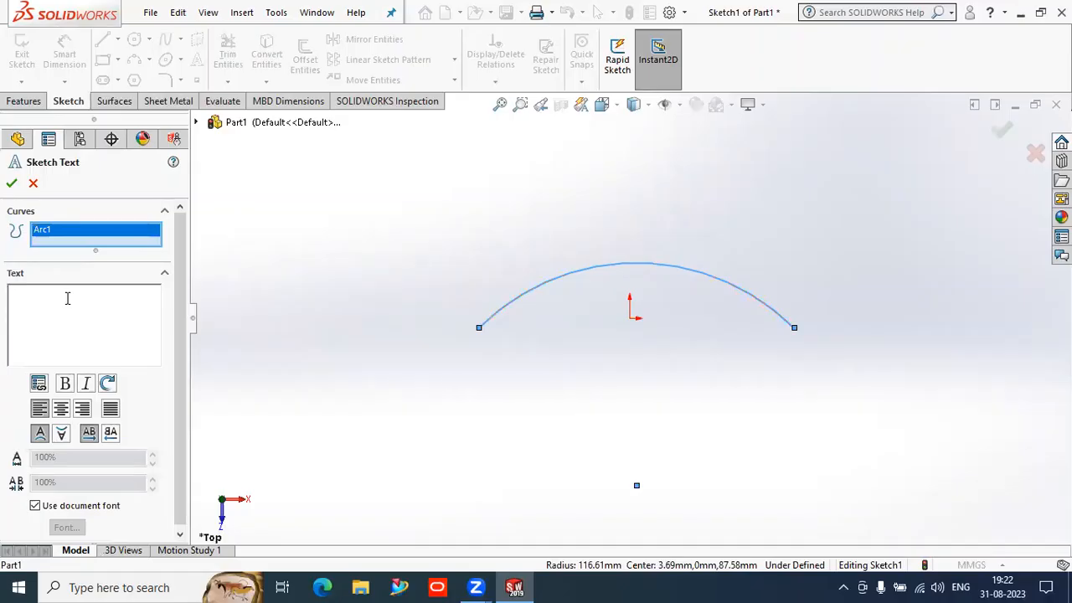
{"action": "type", "text": "Solidworks"}
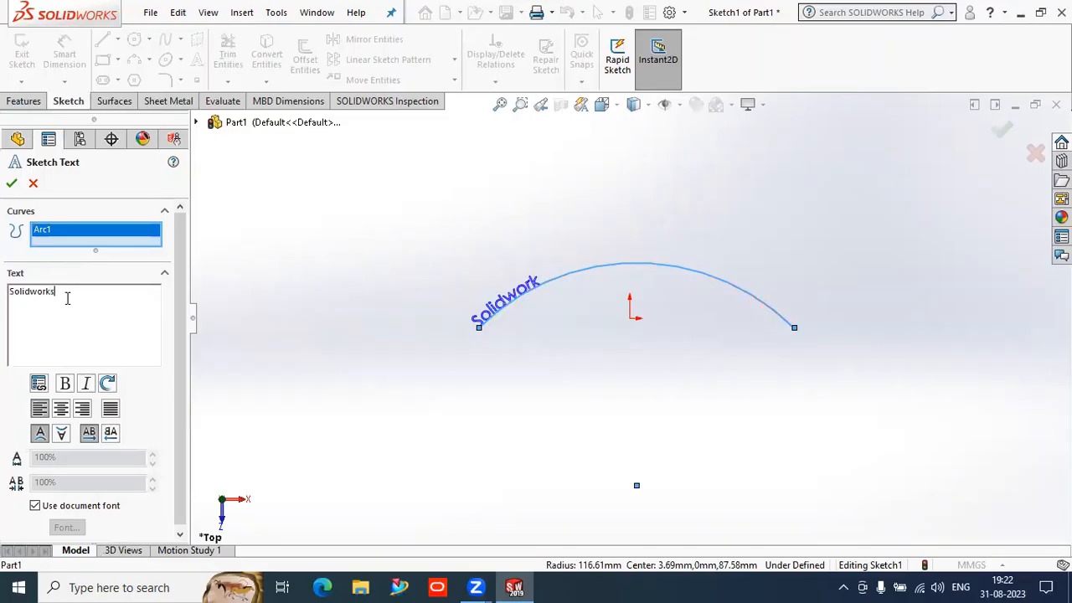
{"action": "type", "text": " training"}
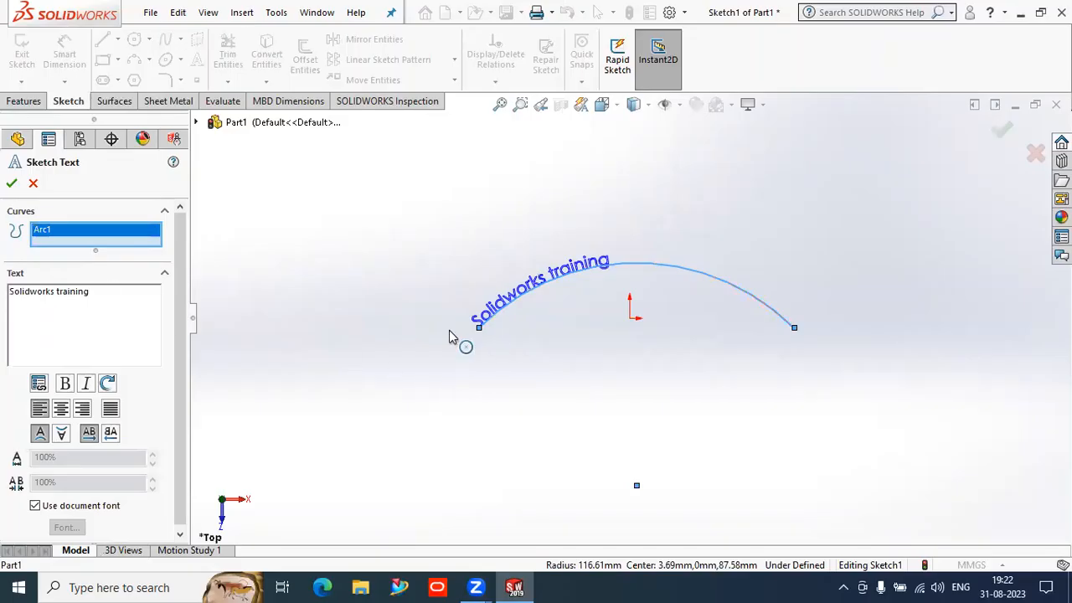
Try centre and right alignment for the text, and settle on Full Justify along the arc
{"action": "left_click", "coordinate": [61, 409]}
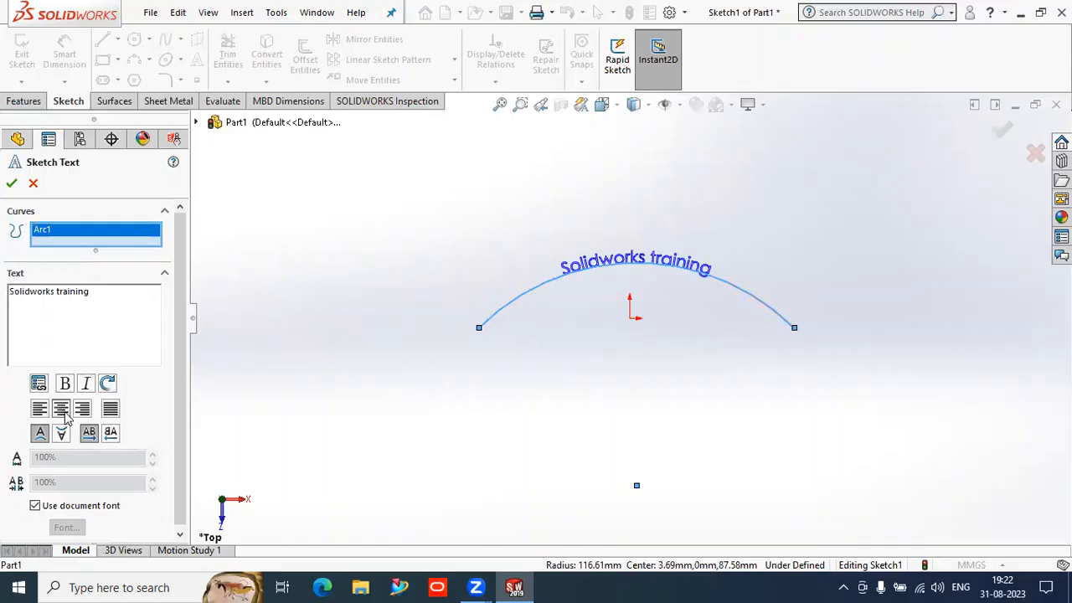
{"action": "left_click", "coordinate": [84, 412]}
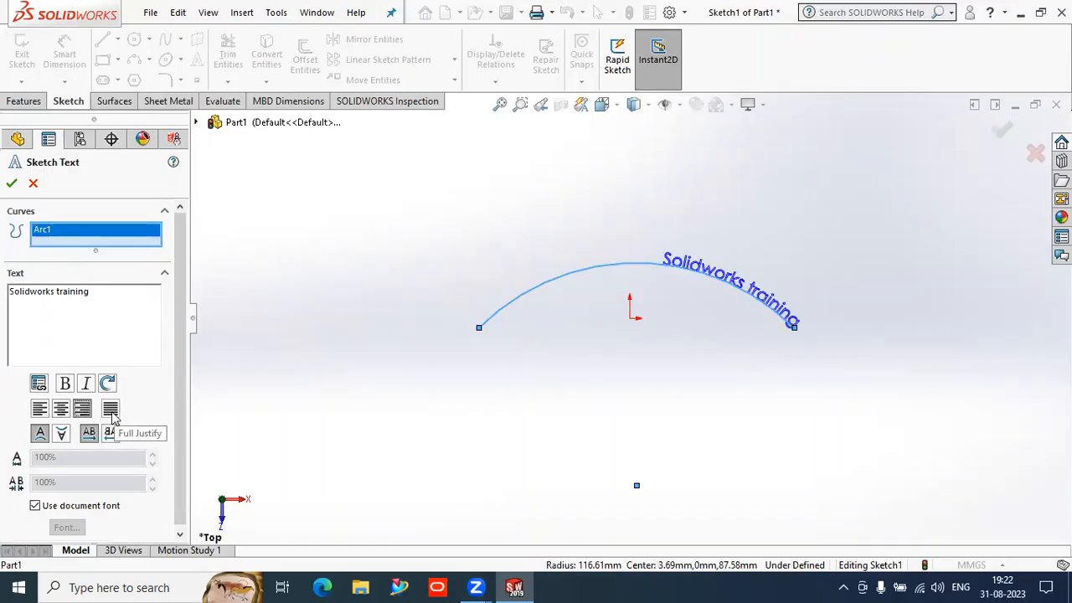
{"action": "left_click", "coordinate": [111, 411]}
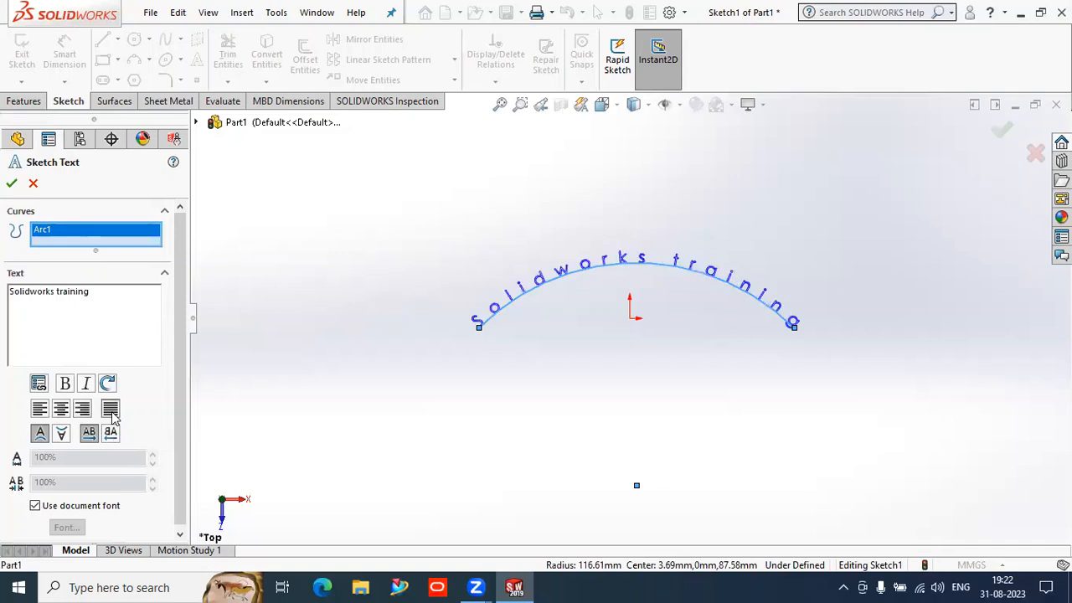
Override the document font for the sketch text and choose Verdana Regular
{"action": "scroll", "coordinate": [669, 331], "scroll_direction": "down", "scroll_amount": 2}
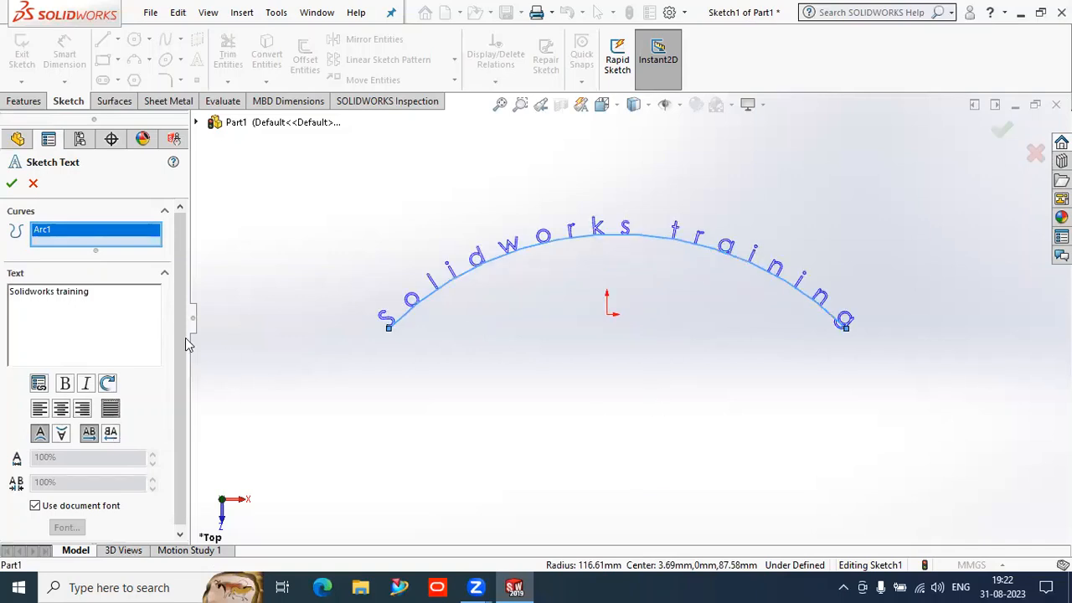
{"action": "scroll", "coordinate": [181, 356], "scroll_direction": "down", "scroll_amount": 1}
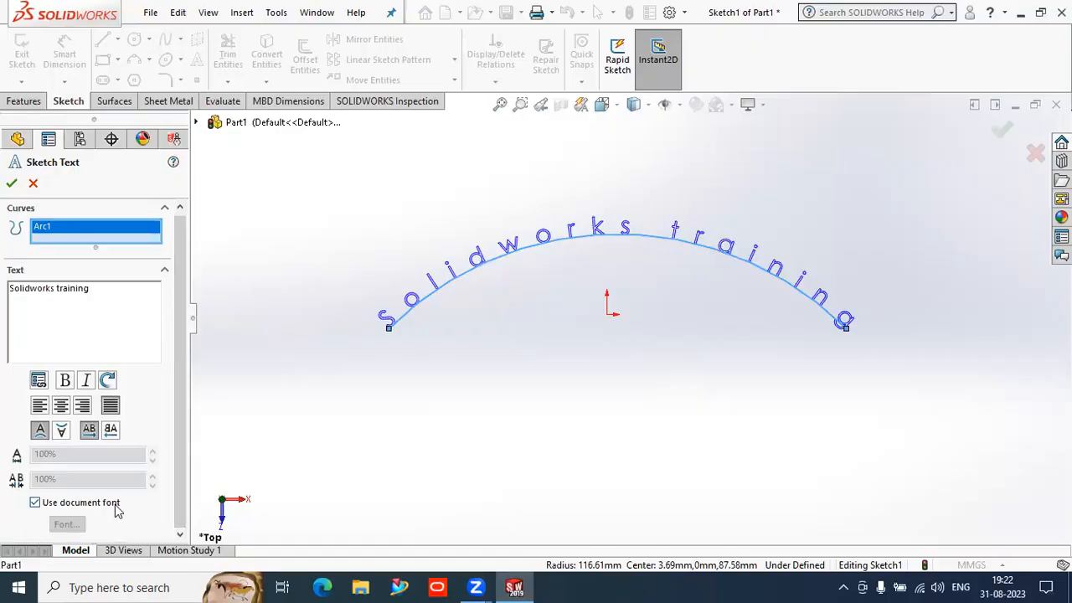
{"action": "left_click", "coordinate": [37, 505]}
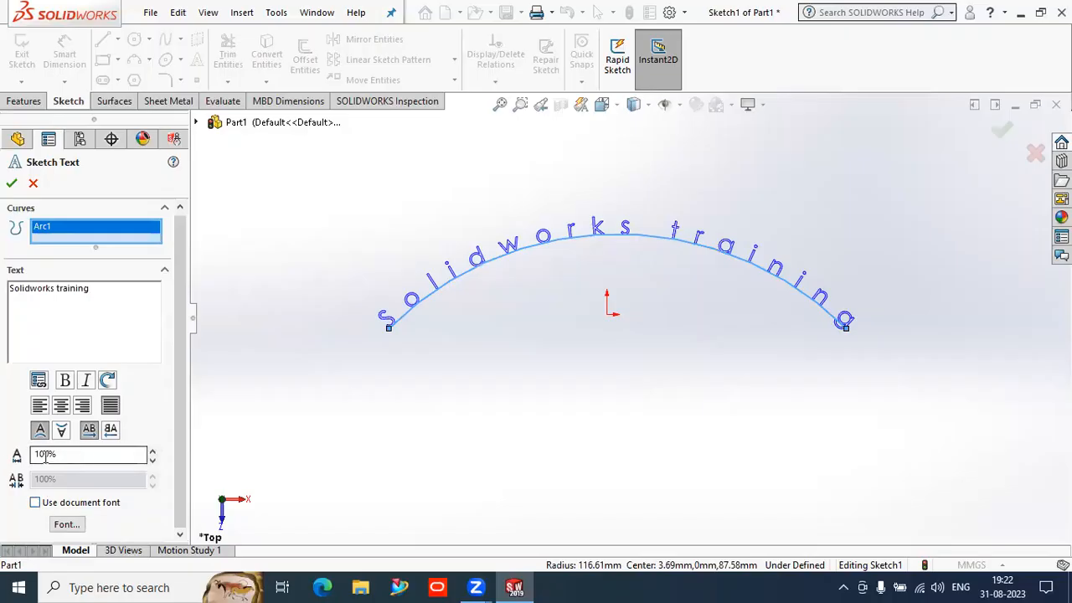
{"action": "left_click", "coordinate": [80, 522]}
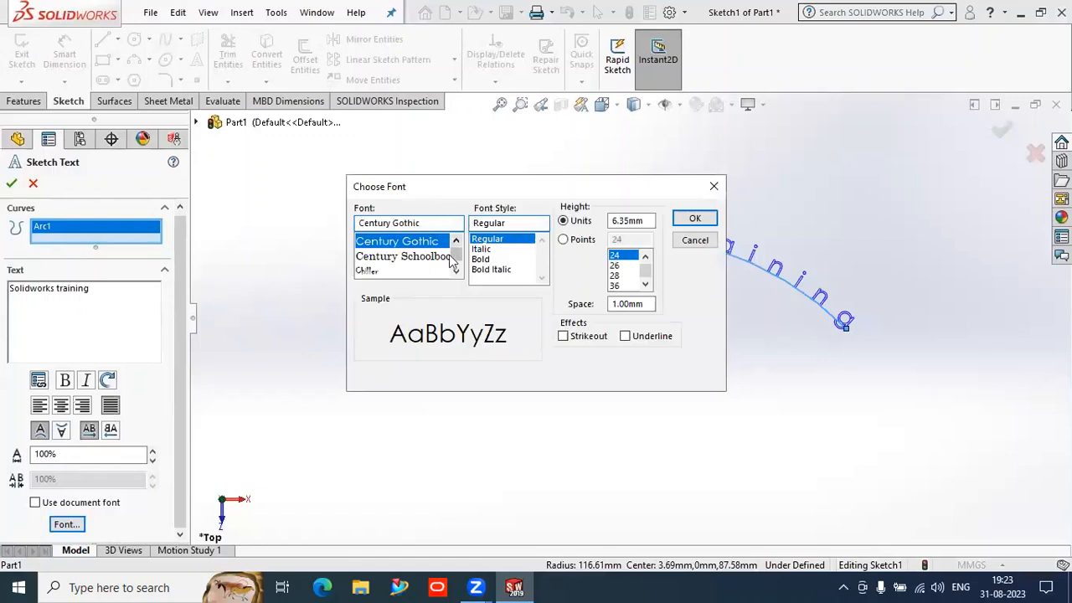
{"action": "mouse_move", "coordinate": [458, 257]}
{"action": "left_mouse_down"}
{"action": "mouse_move", "coordinate": [460, 277]}
{"action": "mouse_move", "coordinate": [474, 242]}
{"action": "mouse_move", "coordinate": [458, 254]}
{"action": "left_mouse_up"}
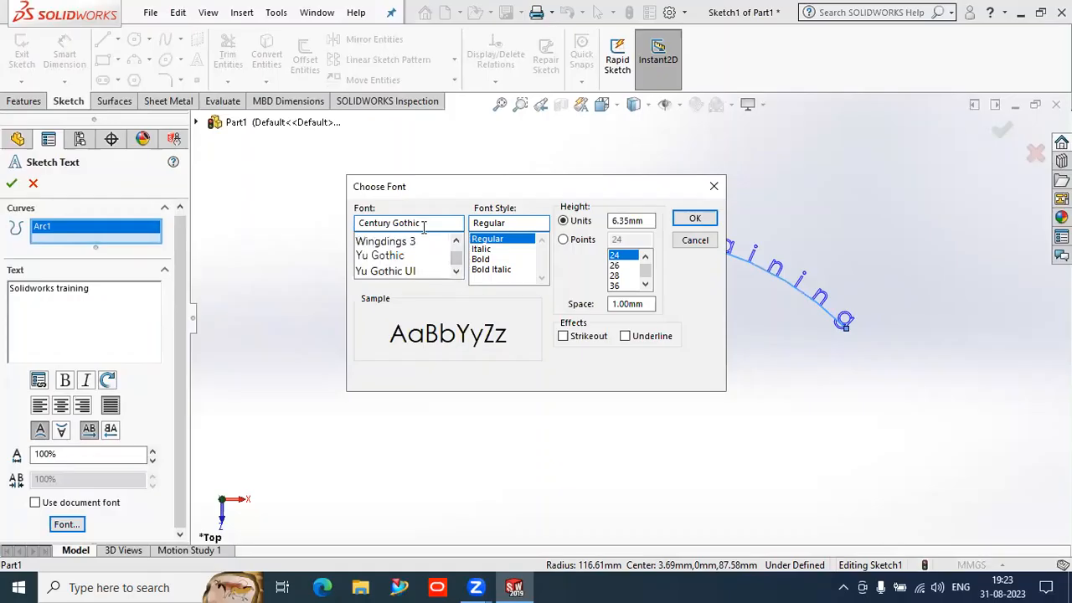
{"action": "left_click", "coordinate": [398, 244]}
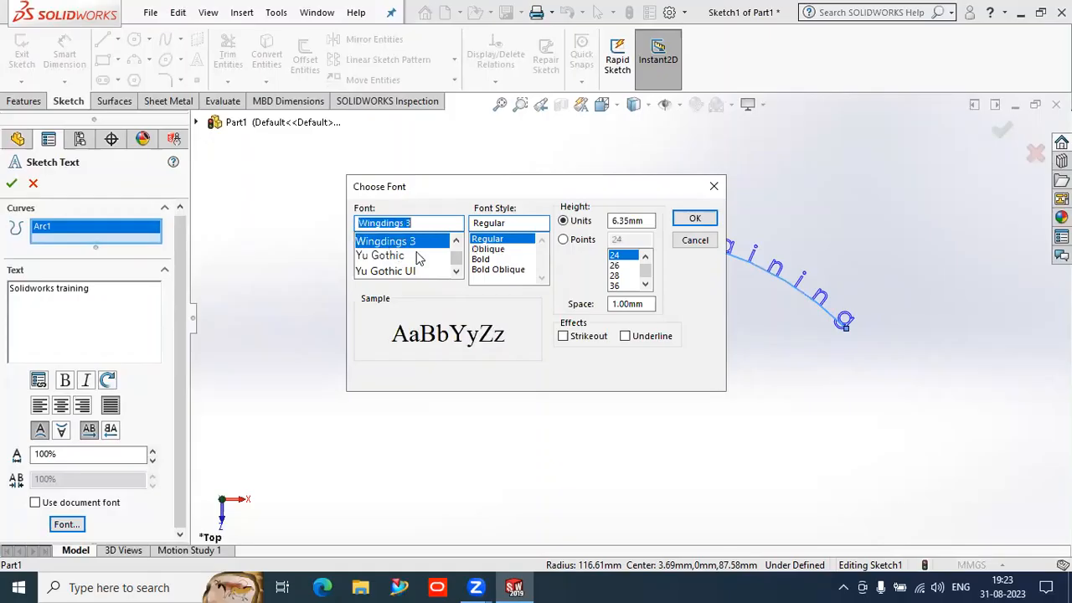
{"action": "type", "text": "v"}
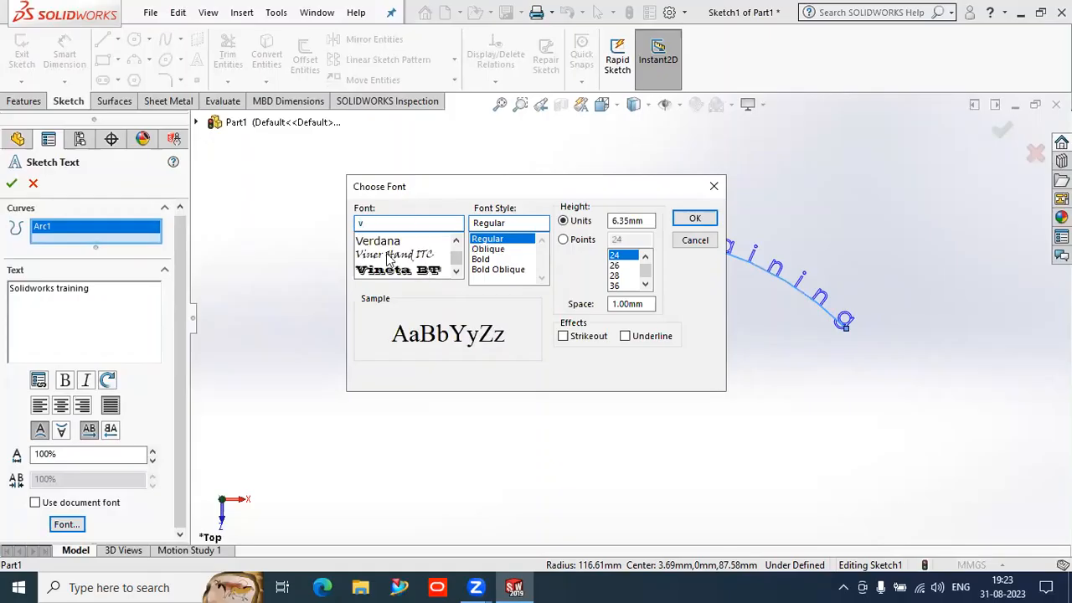
{"action": "left_click", "coordinate": [388, 244]}
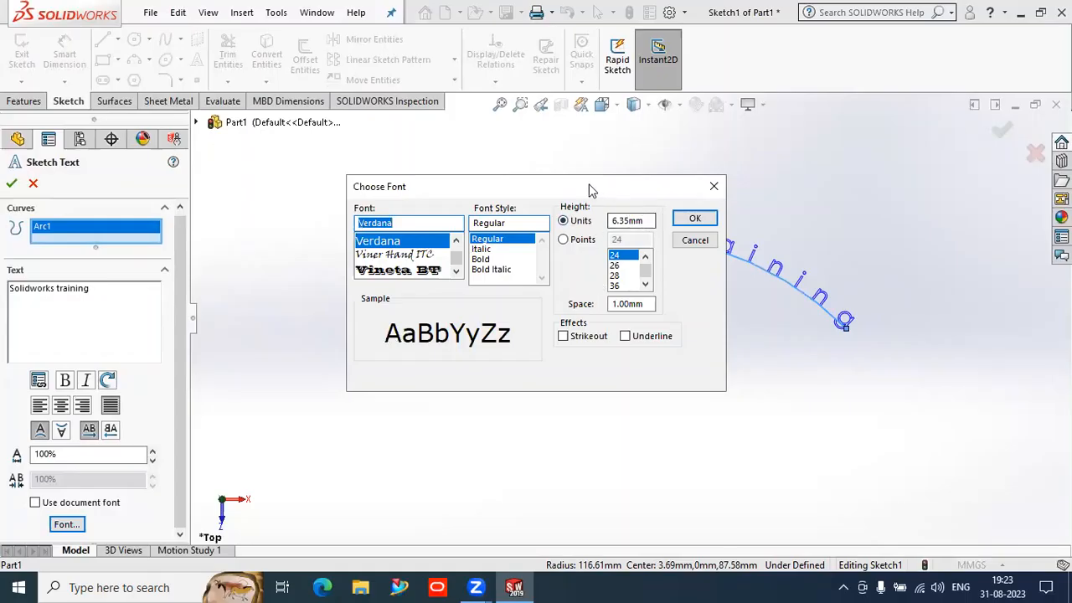
Set the text's font height to 15 mm and apply the font settings
{"action": "left_click_drag", "start_coordinate": [589, 189], "coordinate": [365, 212]}
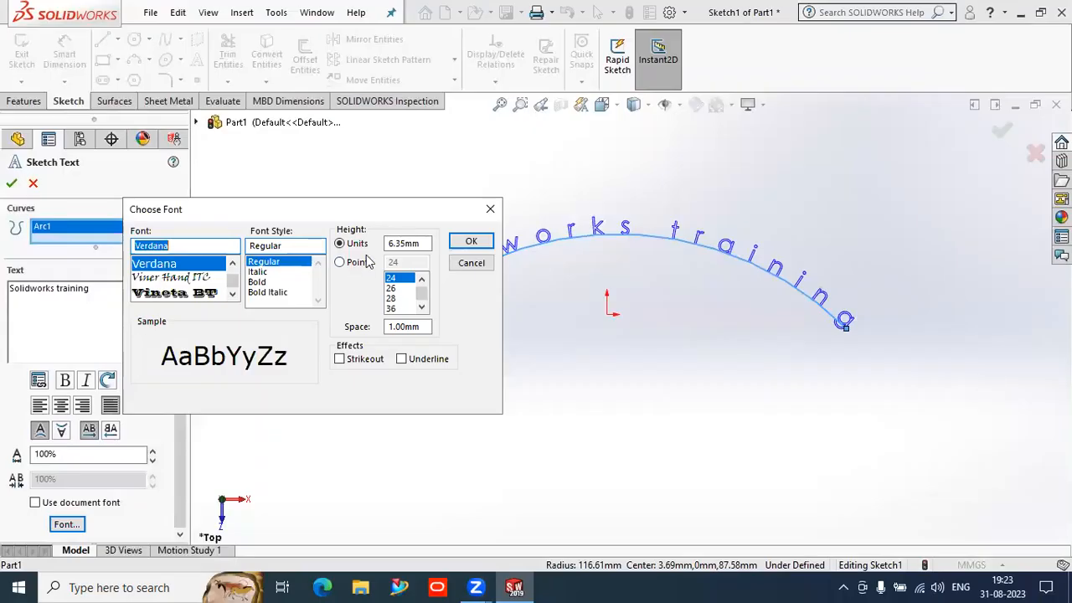
{"action": "left_click_drag", "start_coordinate": [421, 244], "coordinate": [376, 242]}
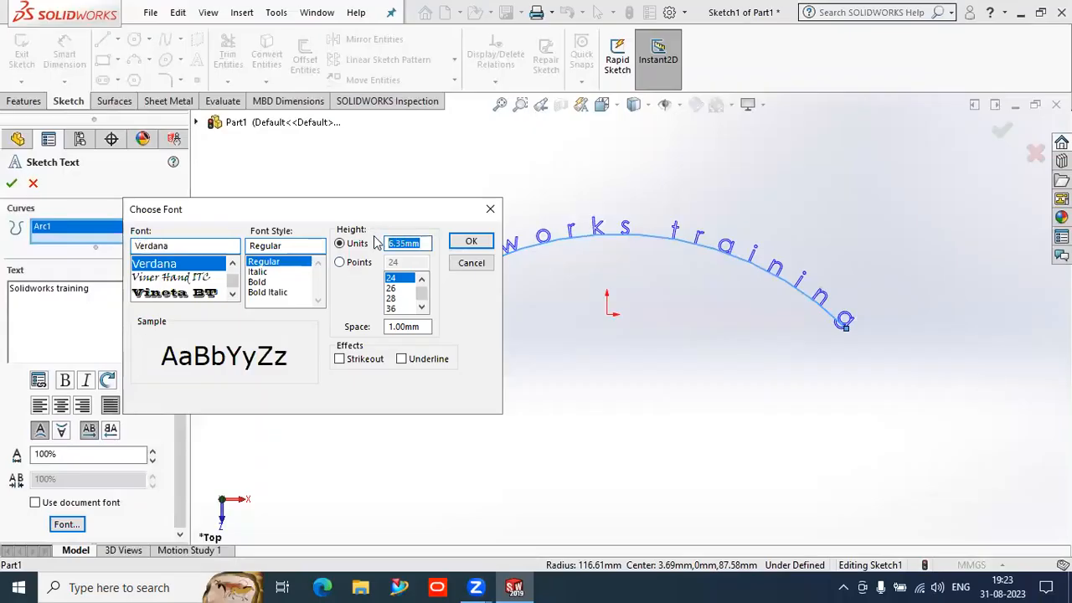
{"action": "type", "text": "15"}
{"action": "key", "text": "Return"}
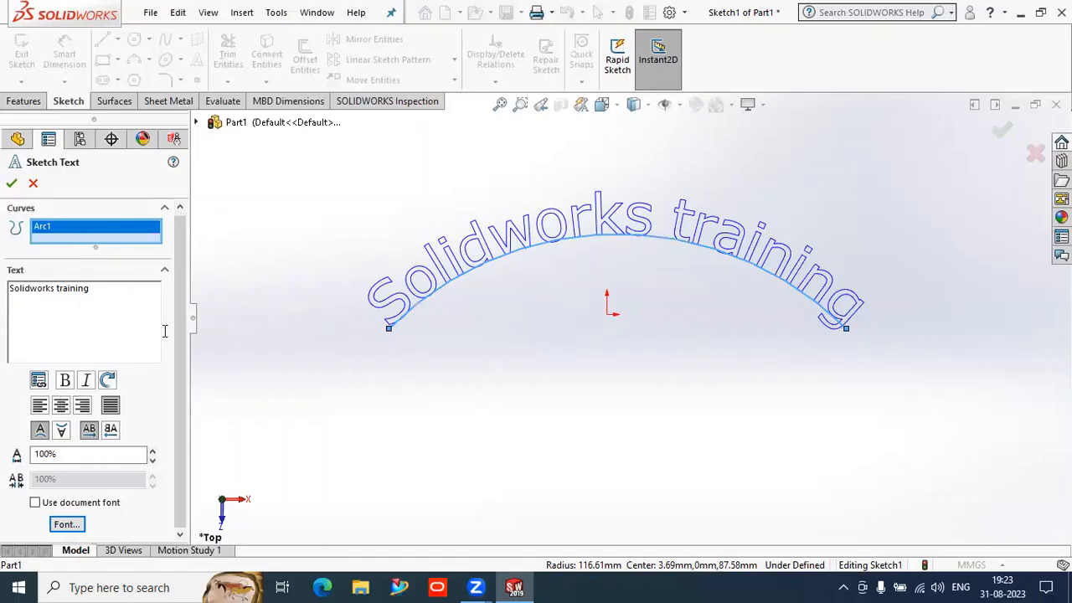
Try flipping the text vertically and horizontally along the arc, restoring the original orientation each time
{"action": "left_click", "coordinate": [60, 432]}
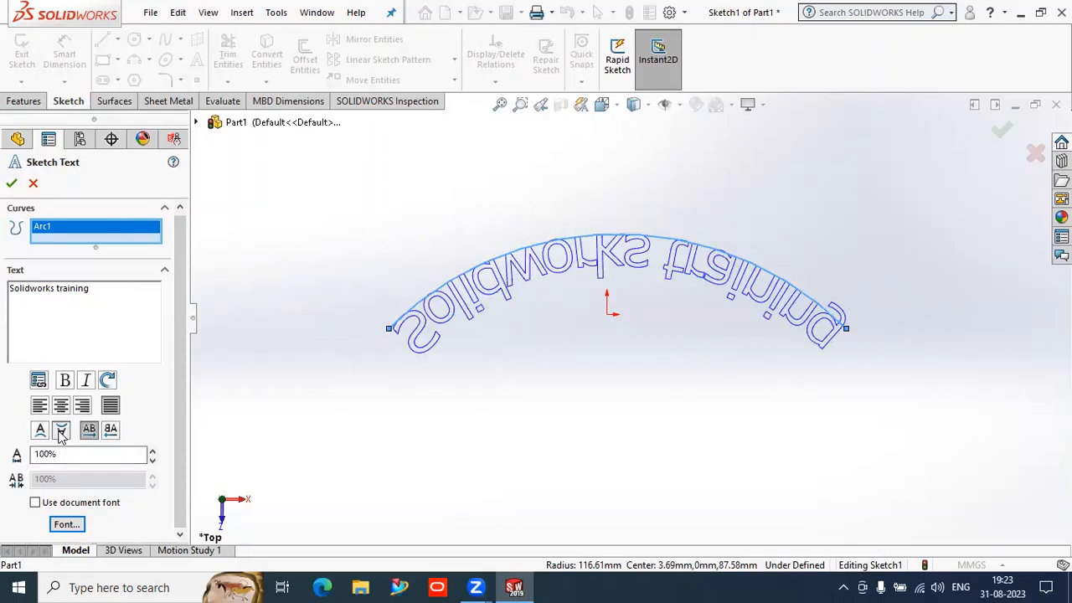
{"action": "left_click", "coordinate": [61, 431]}
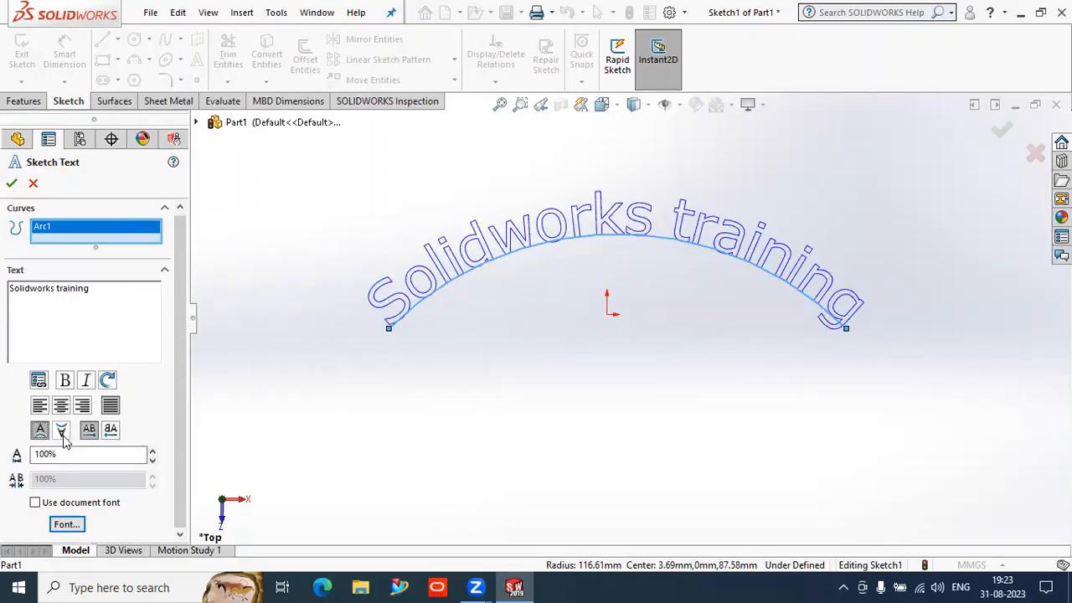
{"action": "left_click", "coordinate": [111, 430]}
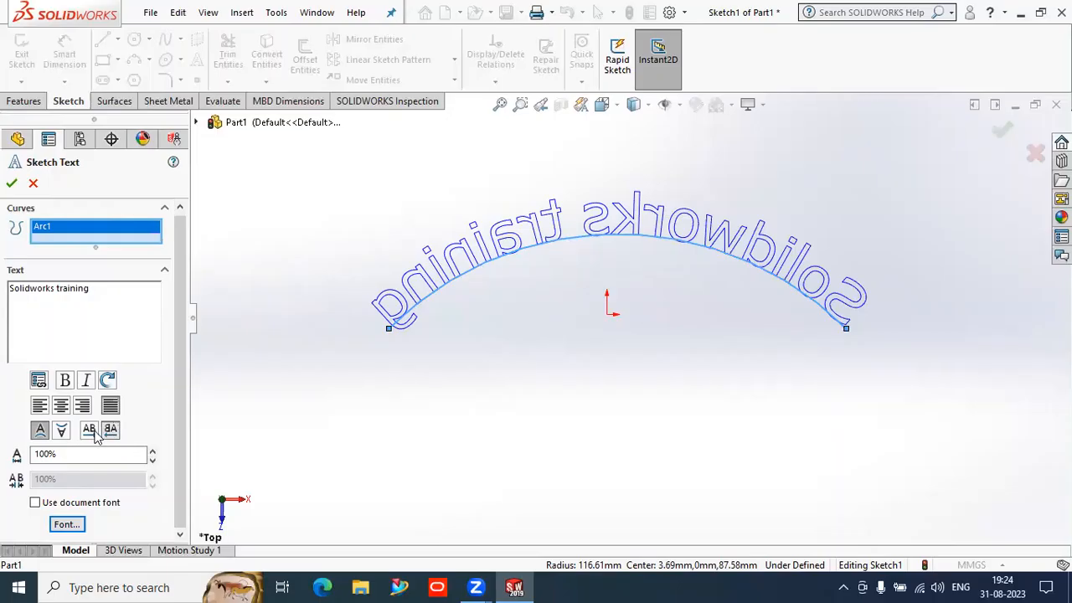
{"action": "left_click", "coordinate": [89, 429]}
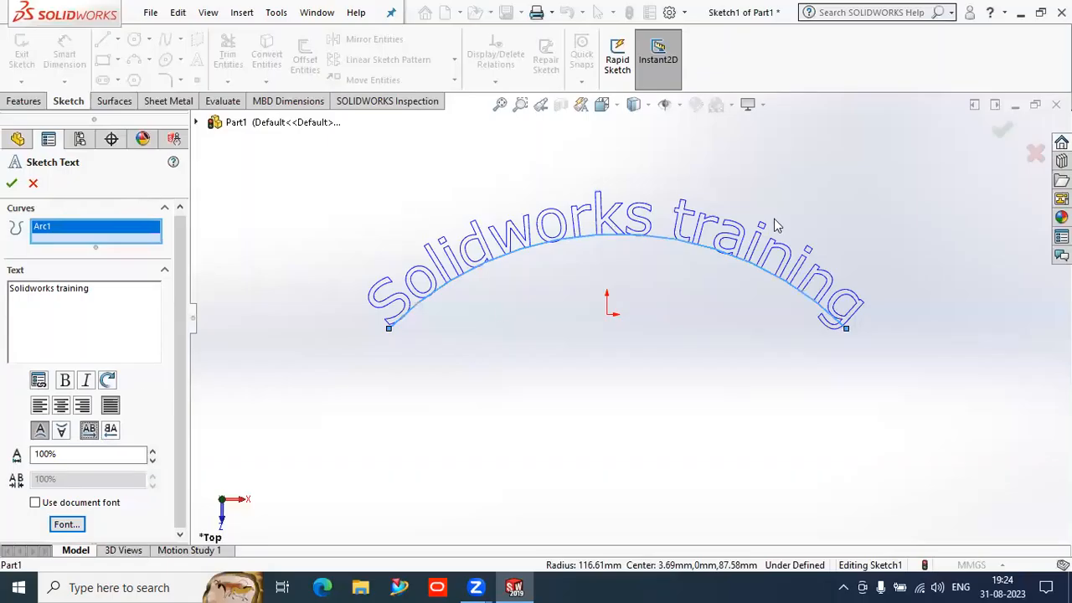
Accept the sketch text and convert its guide arc to construction geometry
{"action": "left_click", "coordinate": [1000, 138]}
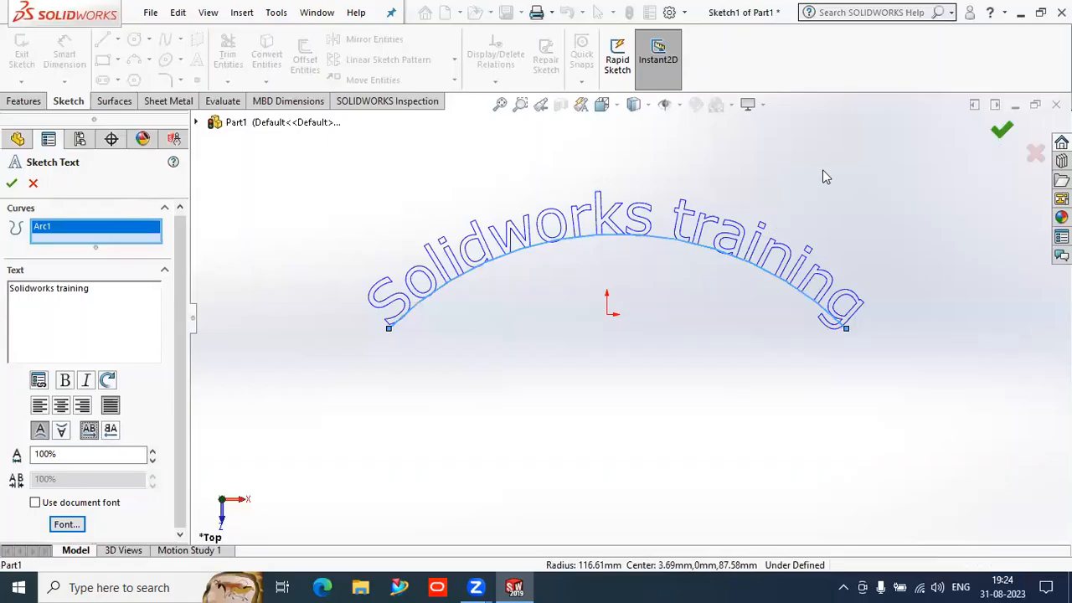
{"action": "left_click", "coordinate": [451, 297]}
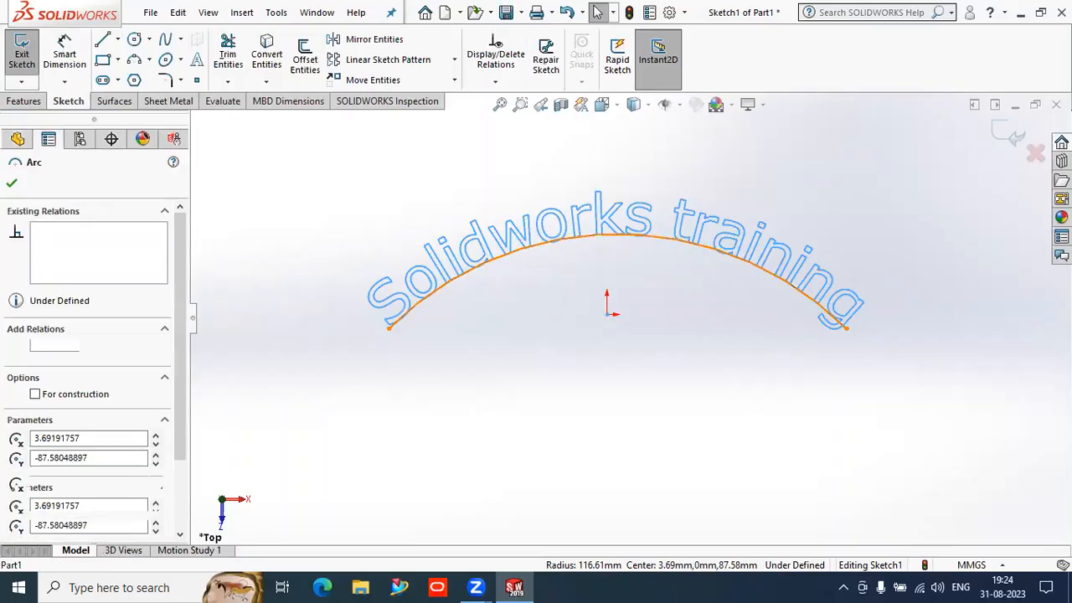
{"action": "left_click", "coordinate": [37, 395]}
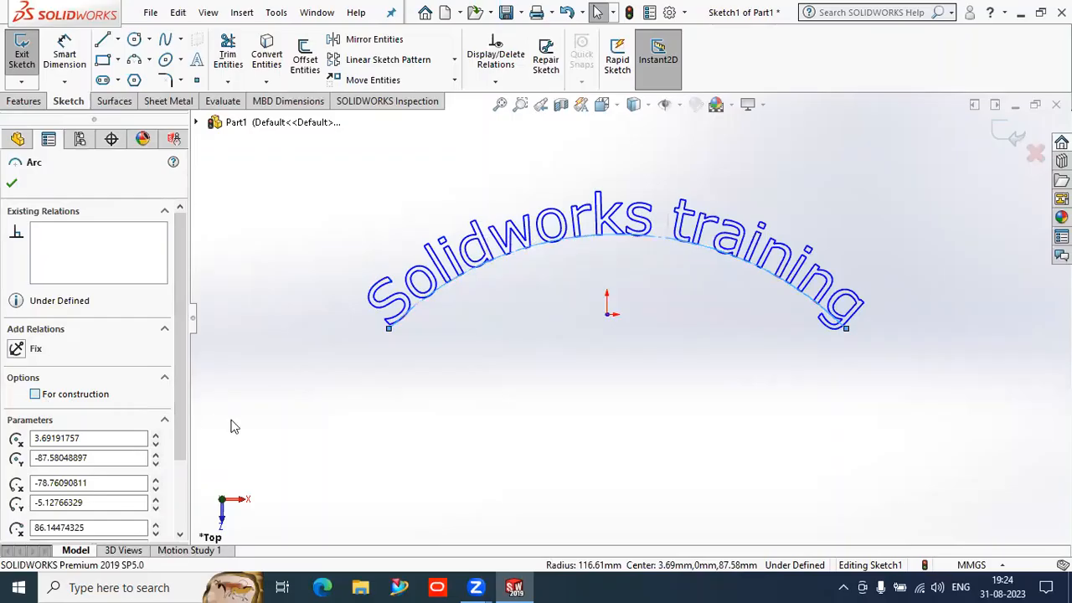
Exit the sketch and extrude the curved text with a Blind depth of 10 mm
{"action": "left_click", "coordinate": [509, 425]}
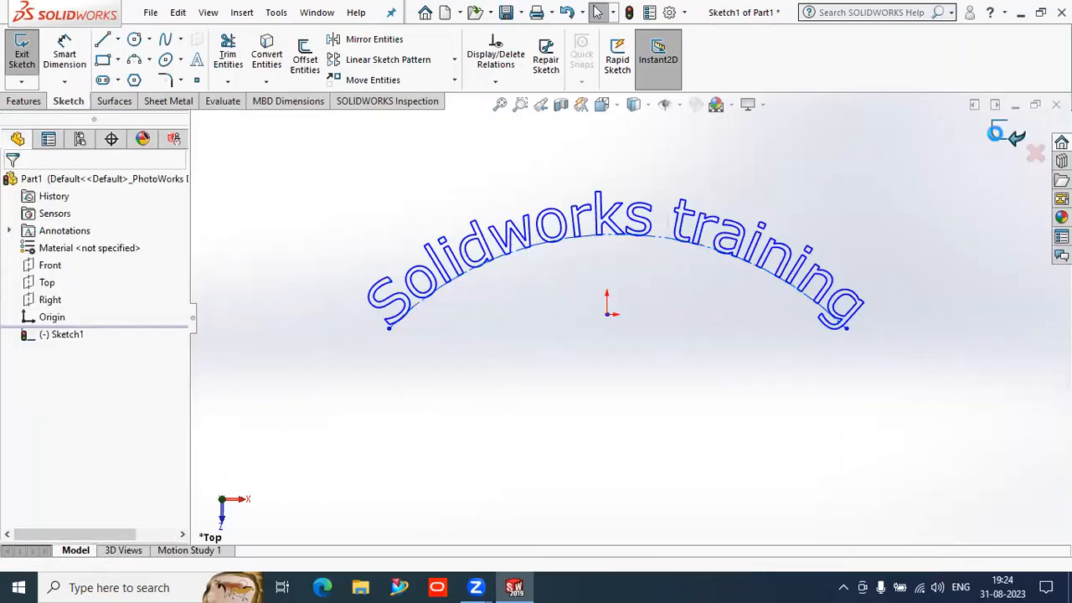
{"action": "left_click", "coordinate": [997, 134]}
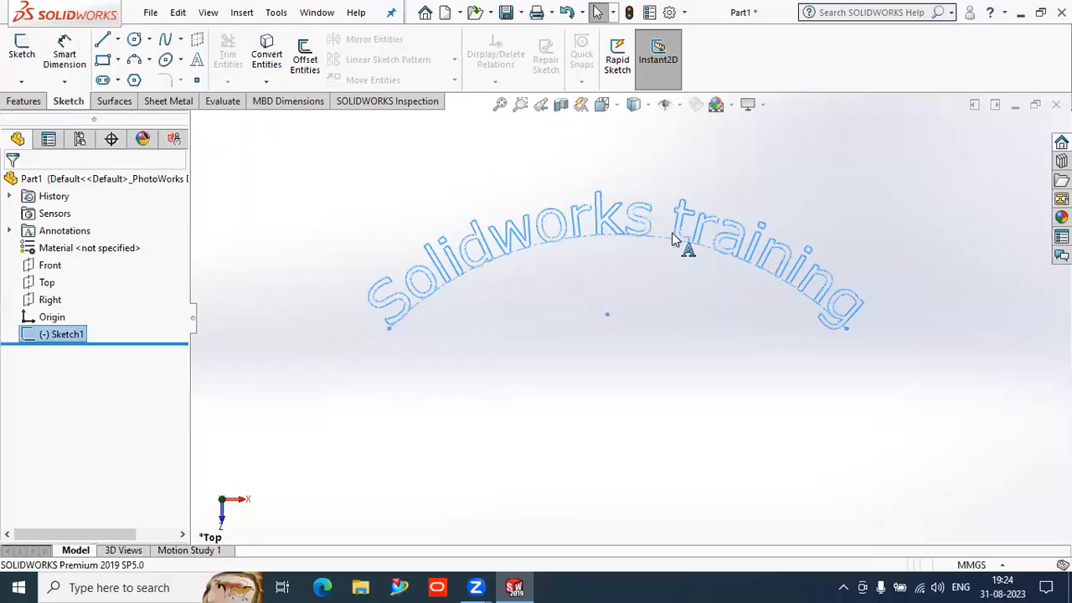
{"action": "left_click", "coordinate": [32, 102]}
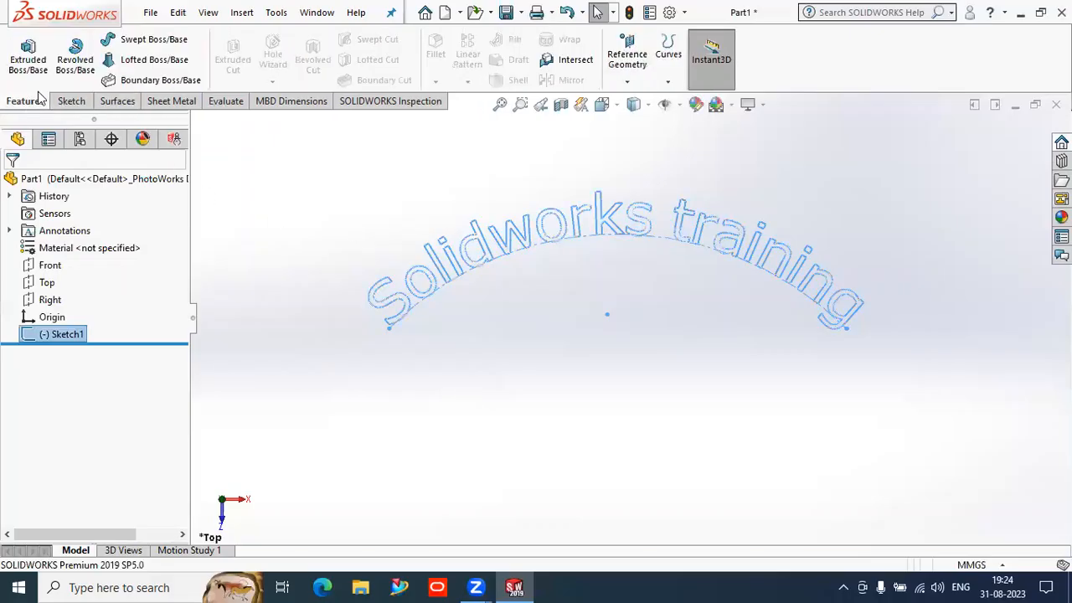
{"action": "left_click", "coordinate": [27, 57]}
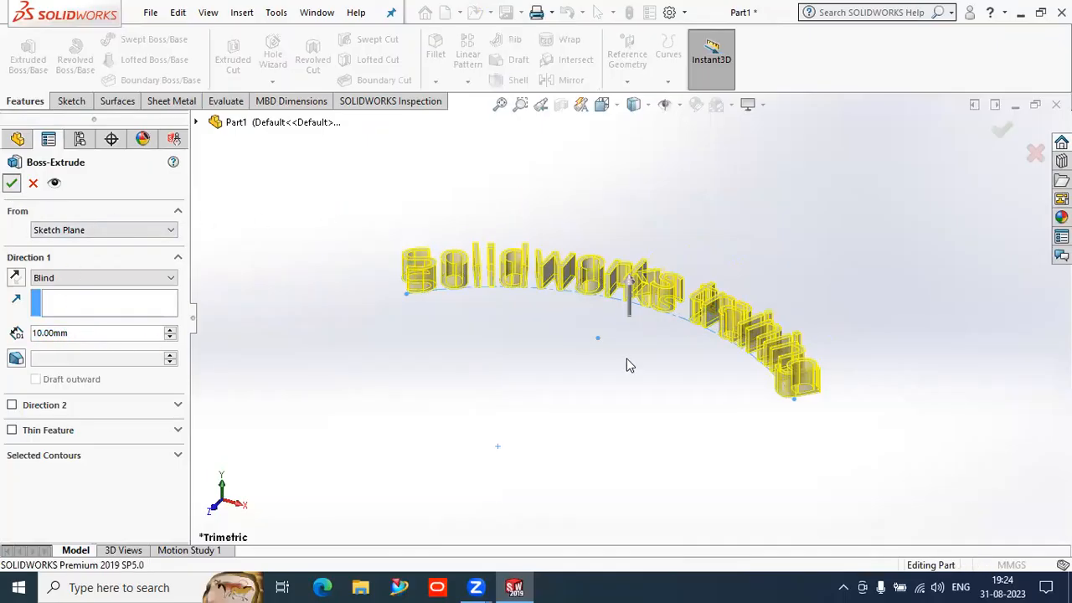
{"action": "key", "text": "Return"}
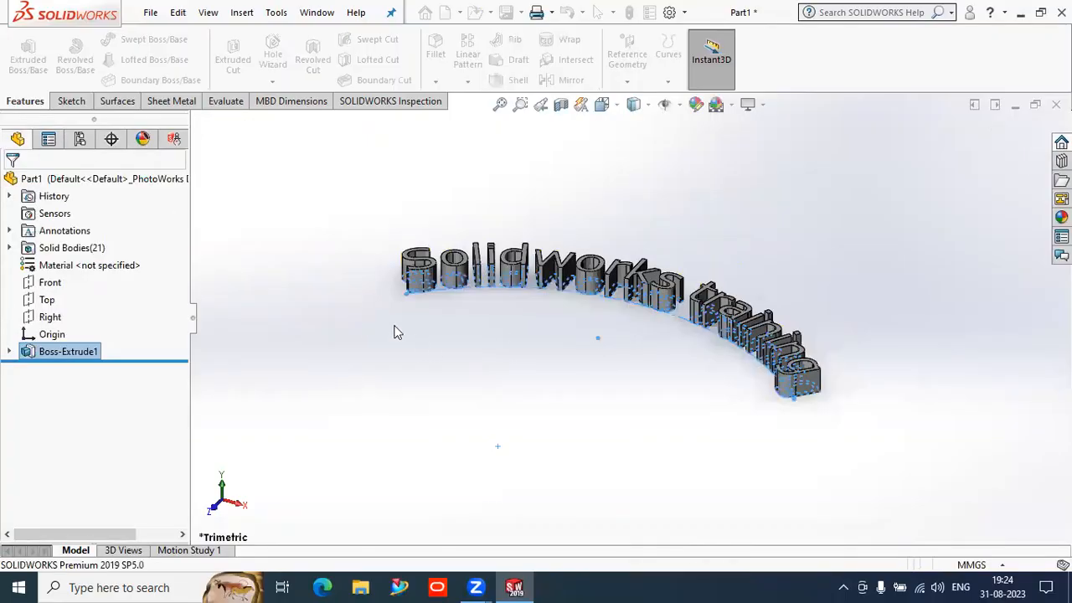
{"action": "mouse_move", "coordinate": [581, 399]}
{"action": "middle_mouse_down"}
{"action": "mouse_move", "coordinate": [662, 469]}
{"action": "mouse_move", "coordinate": [581, 493]}
{"action": "mouse_move", "coordinate": [548, 522]}
{"action": "mouse_move", "coordinate": [574, 528]}
{"action": "mouse_move", "coordinate": [570, 536]}
{"action": "mouse_move", "coordinate": [560, 479]}
{"action": "mouse_move", "coordinate": [594, 430]}
{"action": "mouse_move", "coordinate": [639, 445]}
{"action": "mouse_move", "coordinate": [545, 462]}
{"action": "mouse_move", "coordinate": [593, 506]}
{"action": "mouse_move", "coordinate": [591, 488]}
{"action": "middle_mouse_up"}
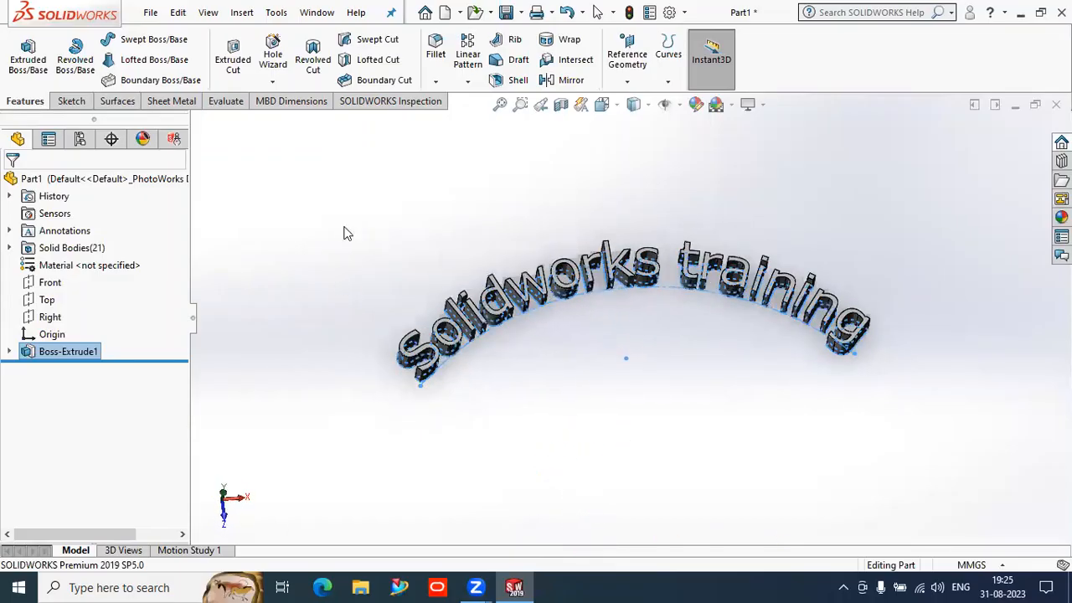
Suppress the extruded text feature
{"action": "left_click", "coordinate": [72, 102]}
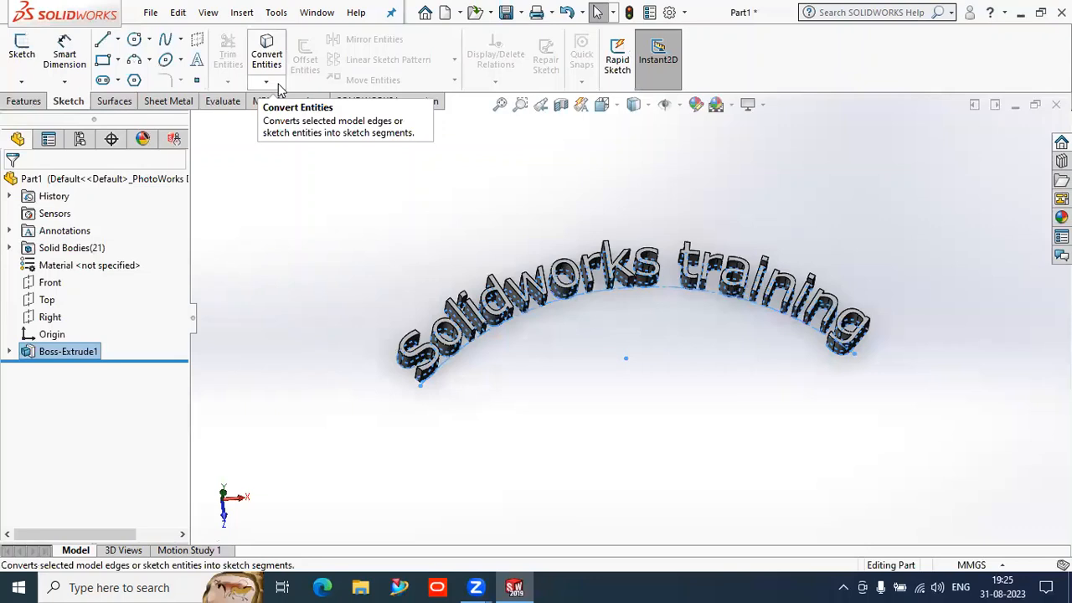
{"action": "left_click", "coordinate": [276, 87]}
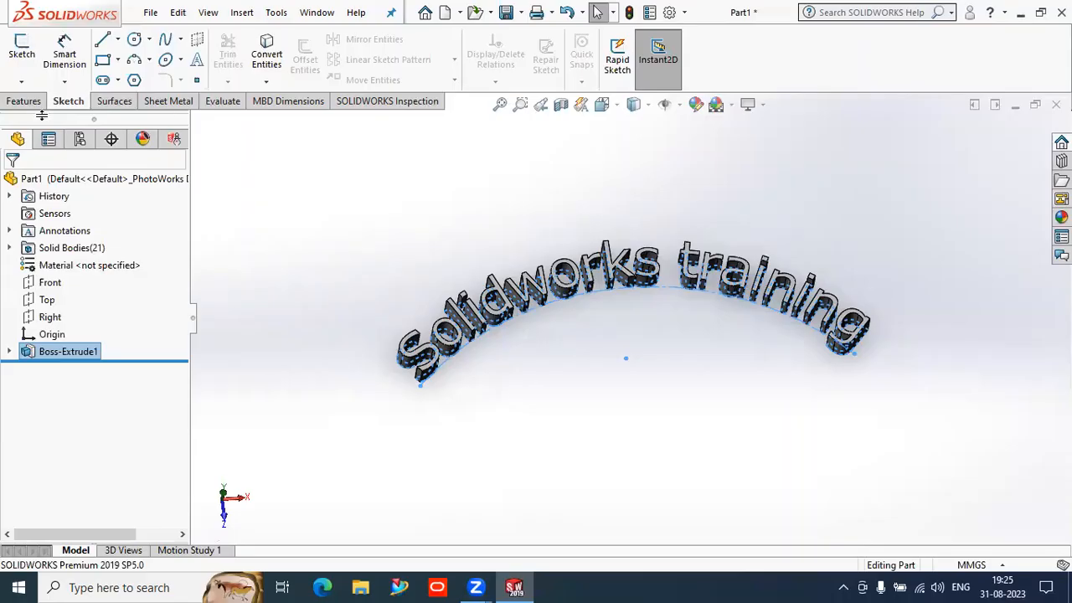
{"action": "right_click", "coordinate": [67, 352]}
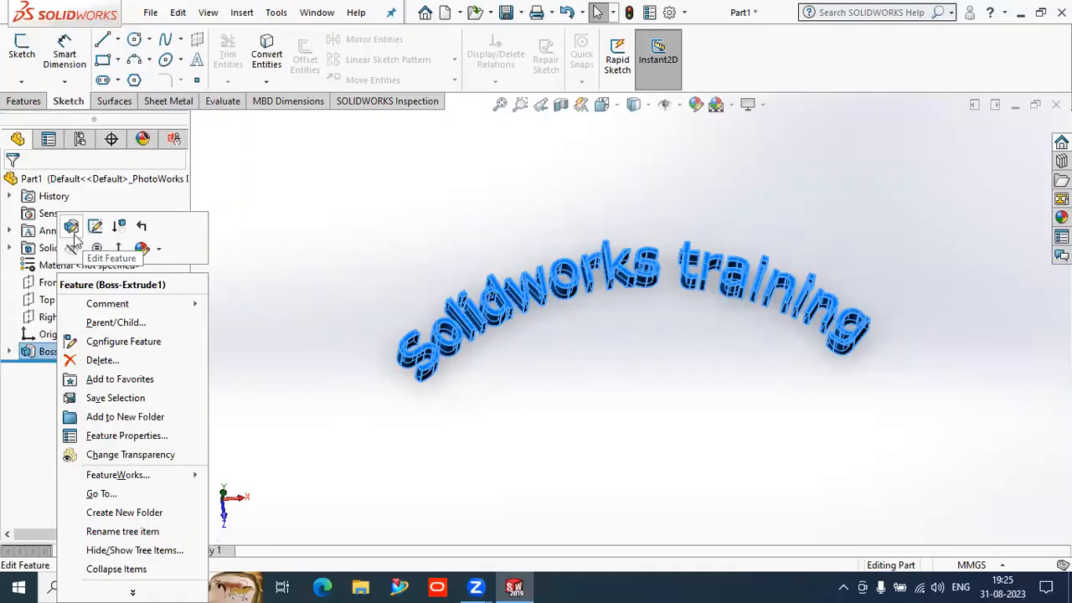
{"action": "left_click", "coordinate": [118, 227]}
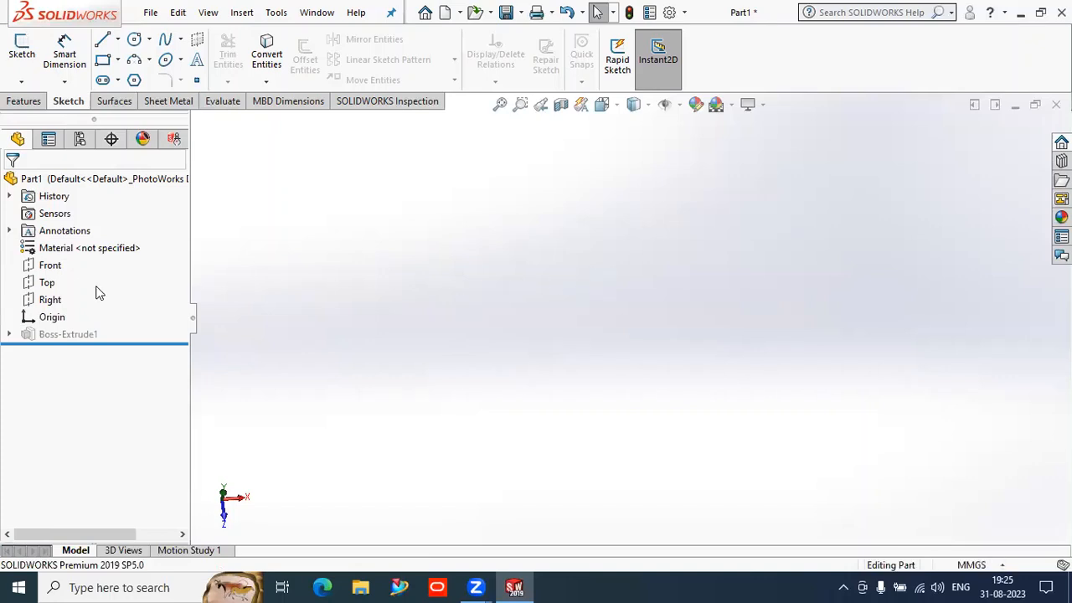
{"action": "middle_click_drag", "start_coordinate": [425, 294], "coordinate": [463, 263]}
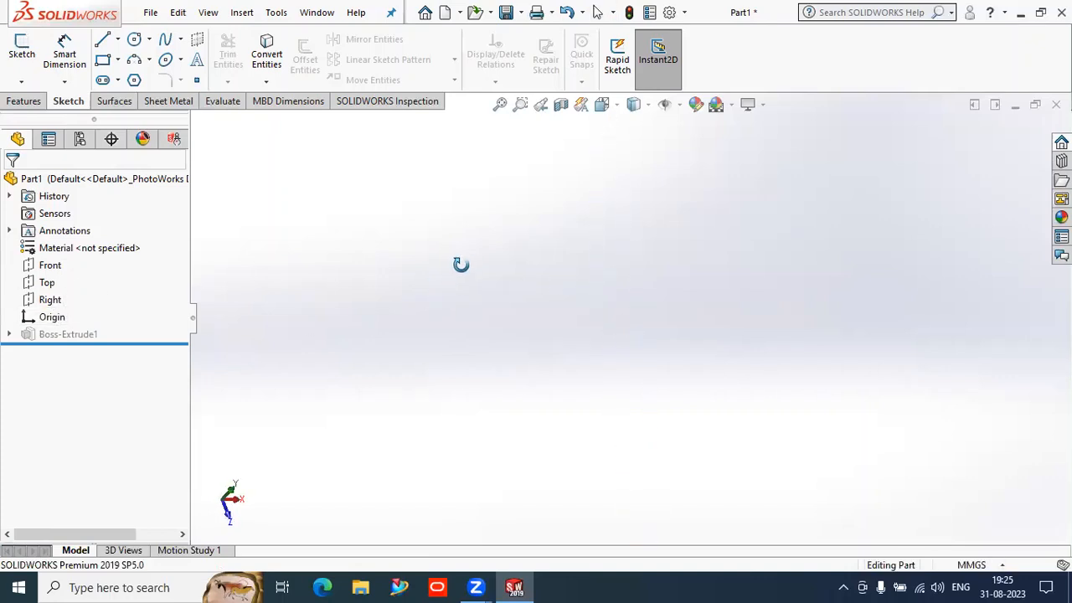
{"action": "right_click", "coordinate": [67, 337]}
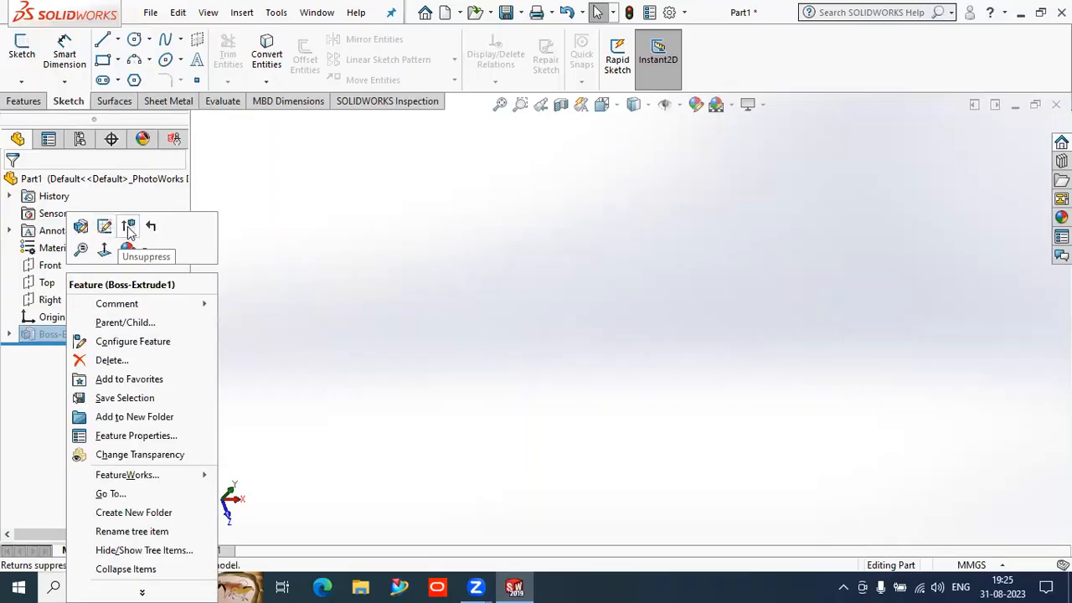
{"action": "left_click", "coordinate": [350, 377]}
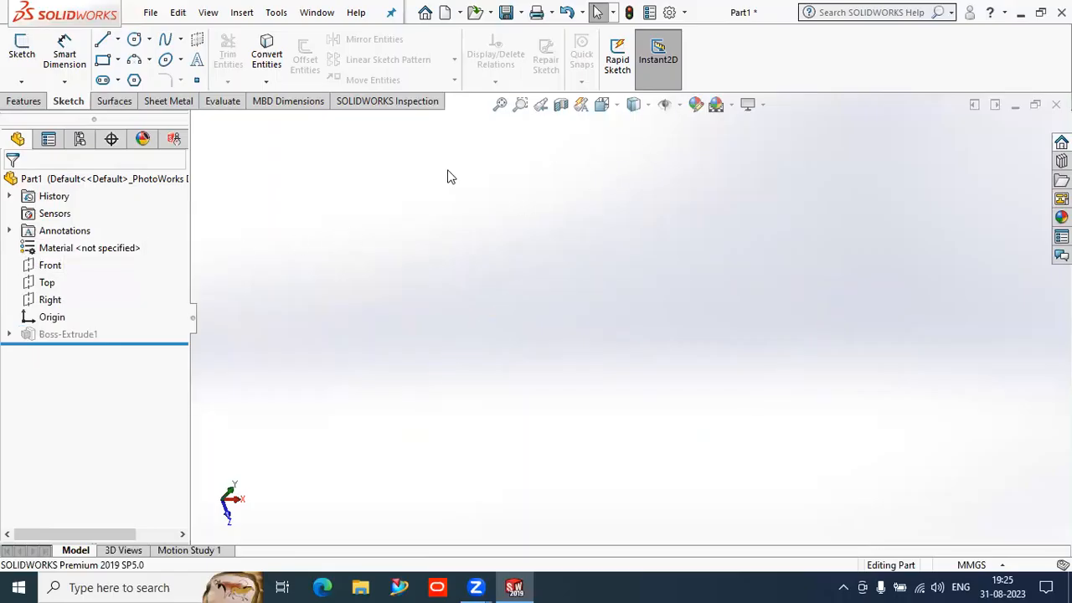
Show the reference planes and set the view to isometric
{"action": "left_click", "coordinate": [678, 105]}
{"action": "left_click", "coordinate": [688, 129]}
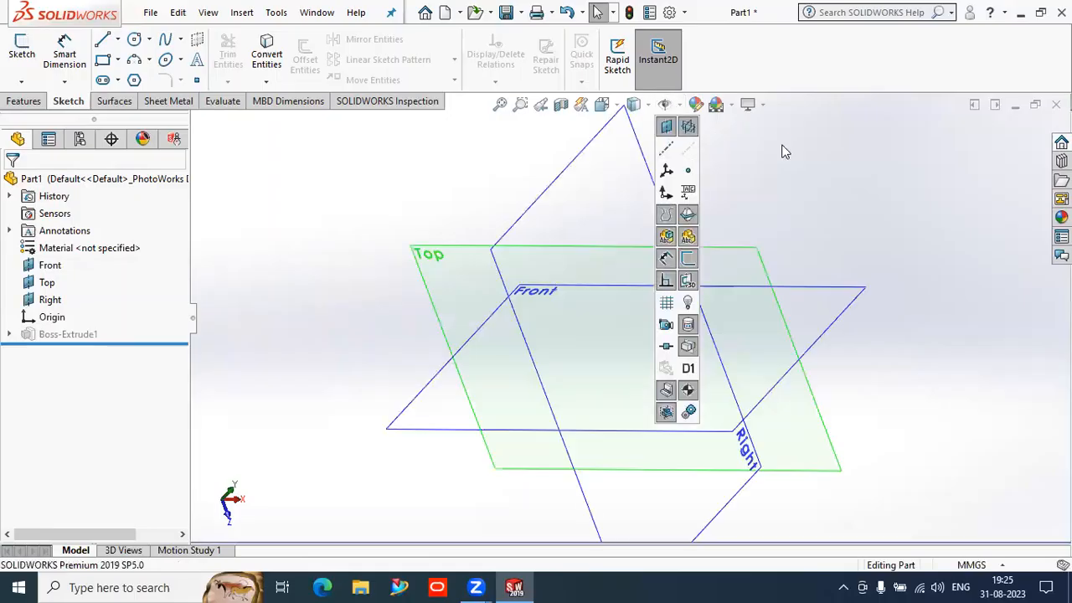
{"action": "left_click", "coordinate": [620, 104]}
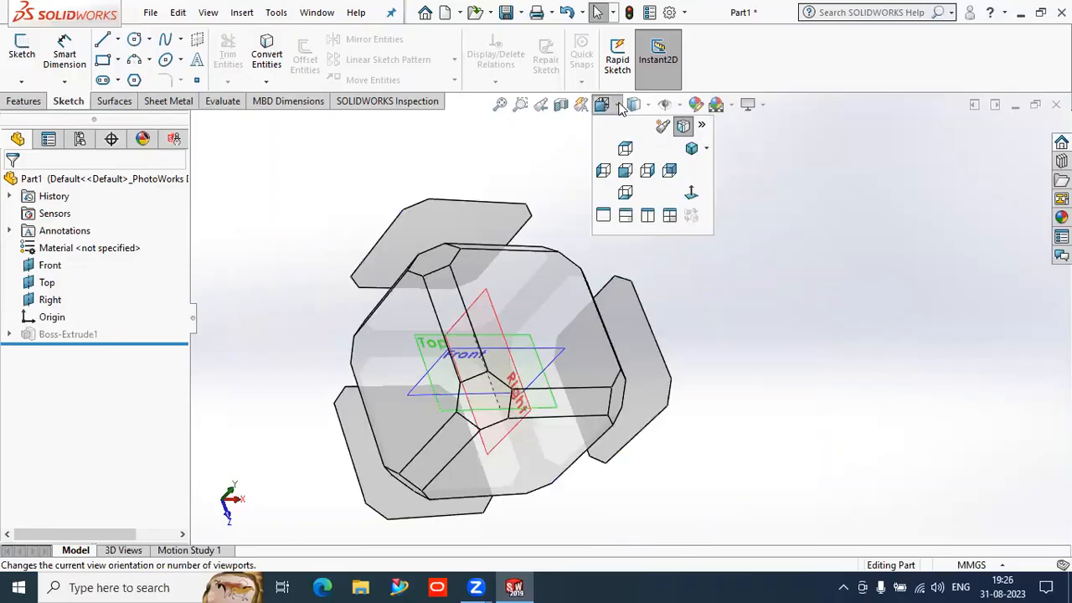
{"action": "left_click", "coordinate": [691, 148]}
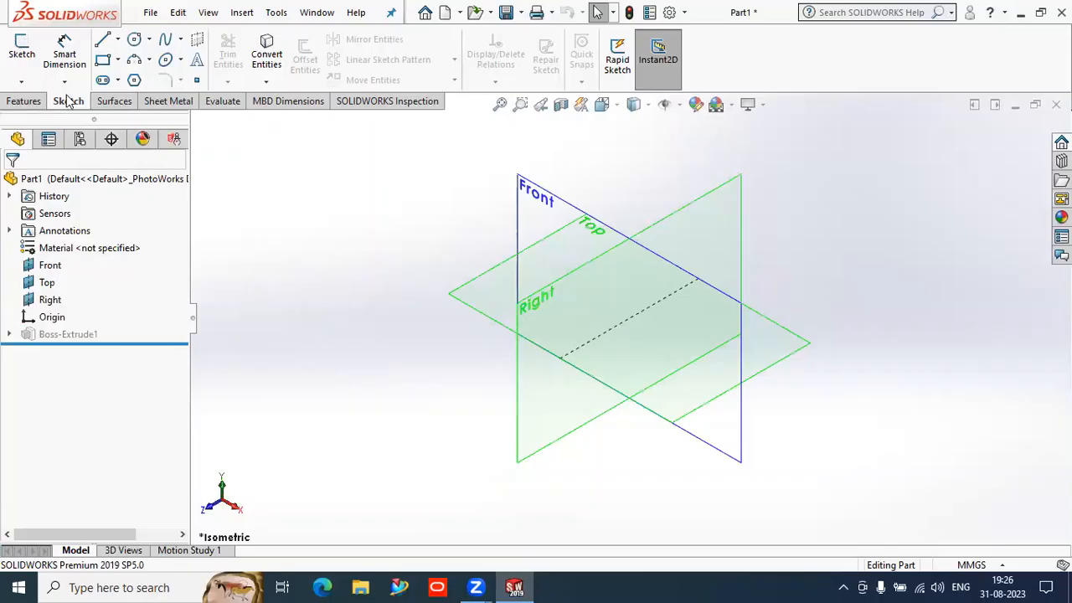
{"action": "left_click", "coordinate": [19, 58]}
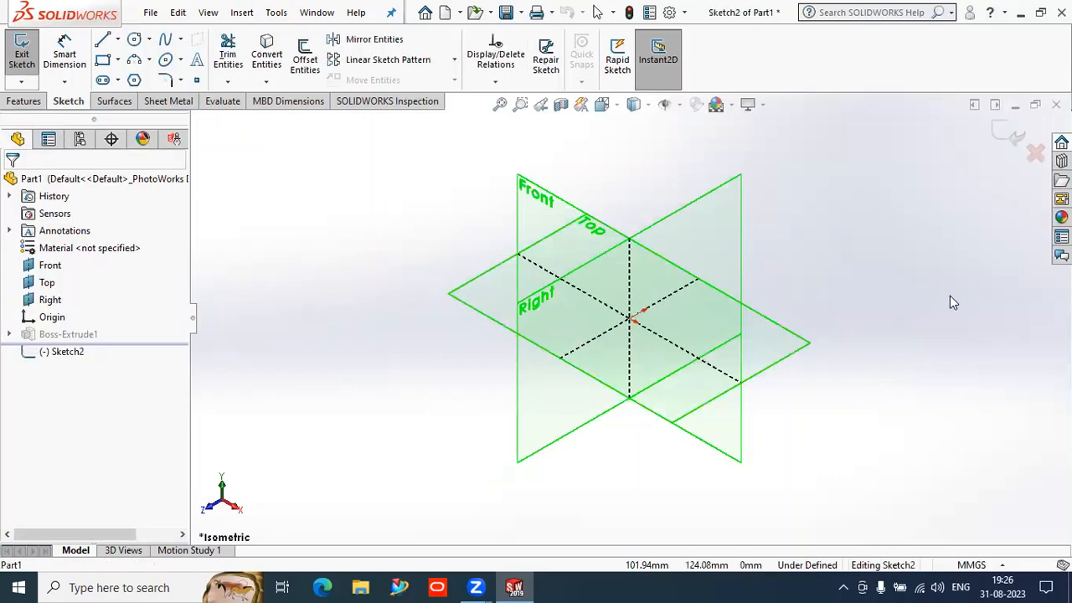
{"action": "left_click", "coordinate": [546, 210]}
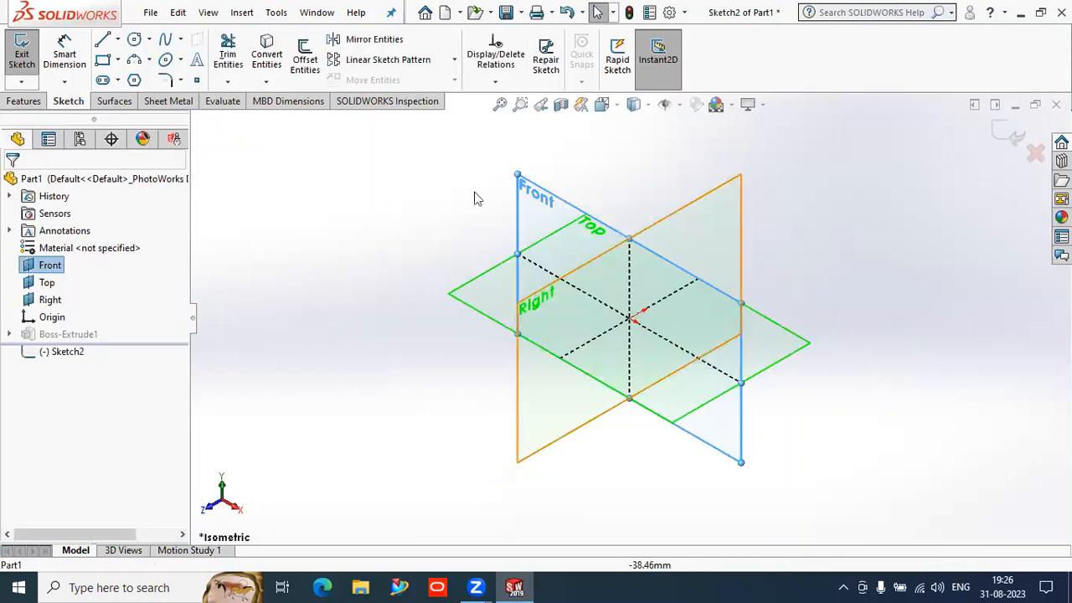
{"action": "left_click", "coordinate": [23, 52]}
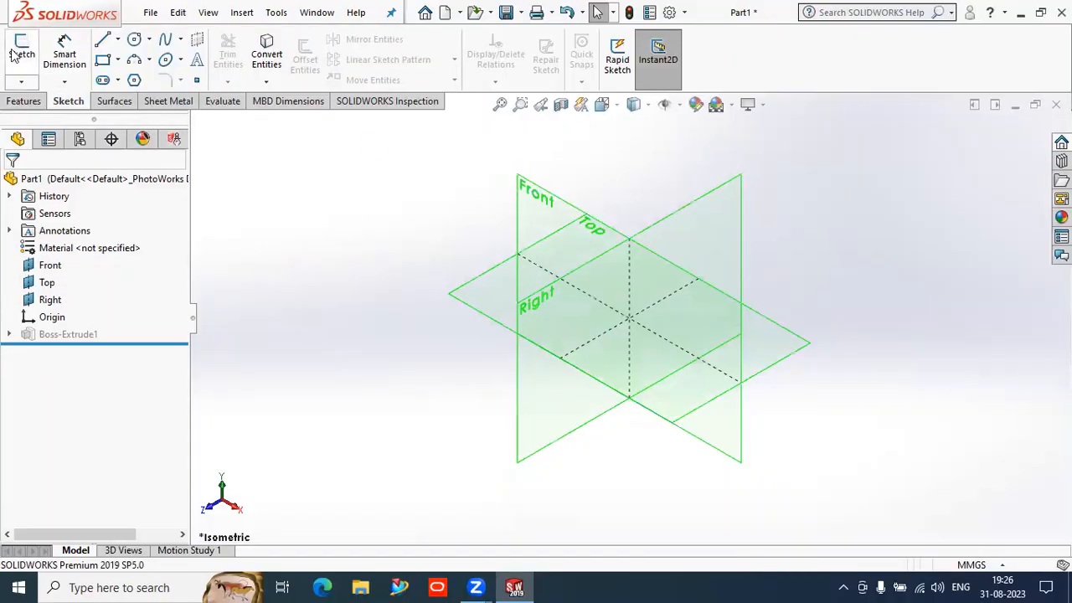
Start a sketch on the Front plane, oriented normal to the view, and hide the reference planes
{"action": "left_click", "coordinate": [531, 197]}
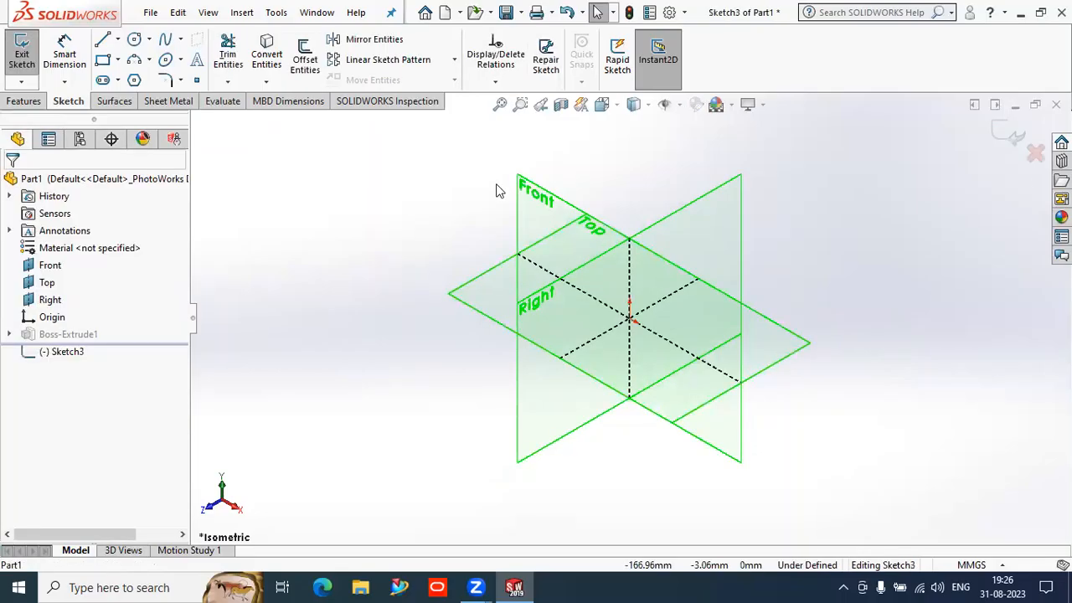
{"action": "middle_click_drag", "start_coordinate": [882, 393], "coordinate": [887, 303]}
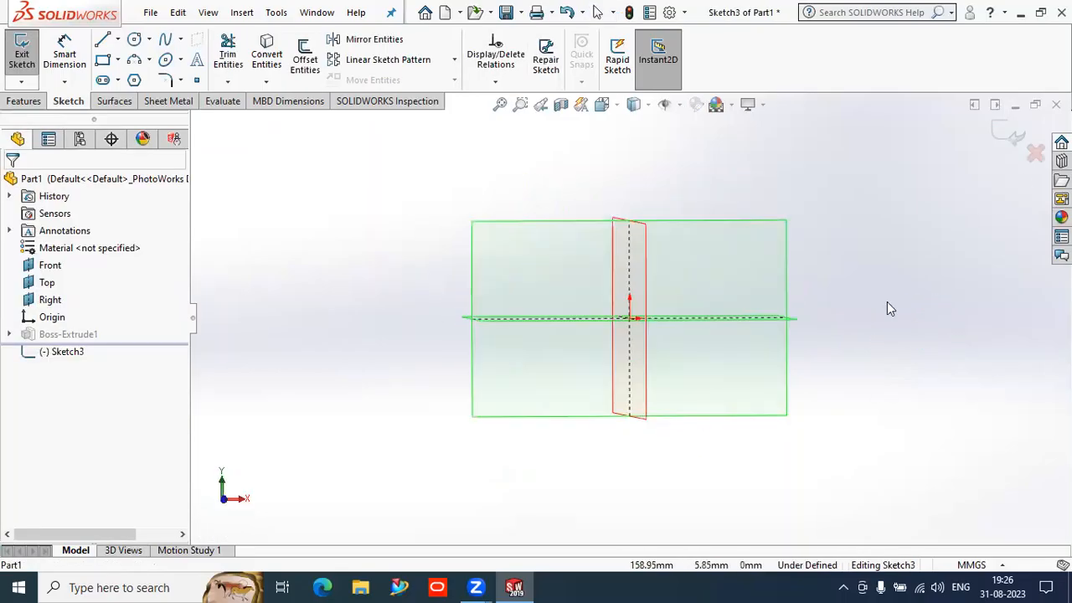
{"action": "right_click", "coordinate": [539, 164]}
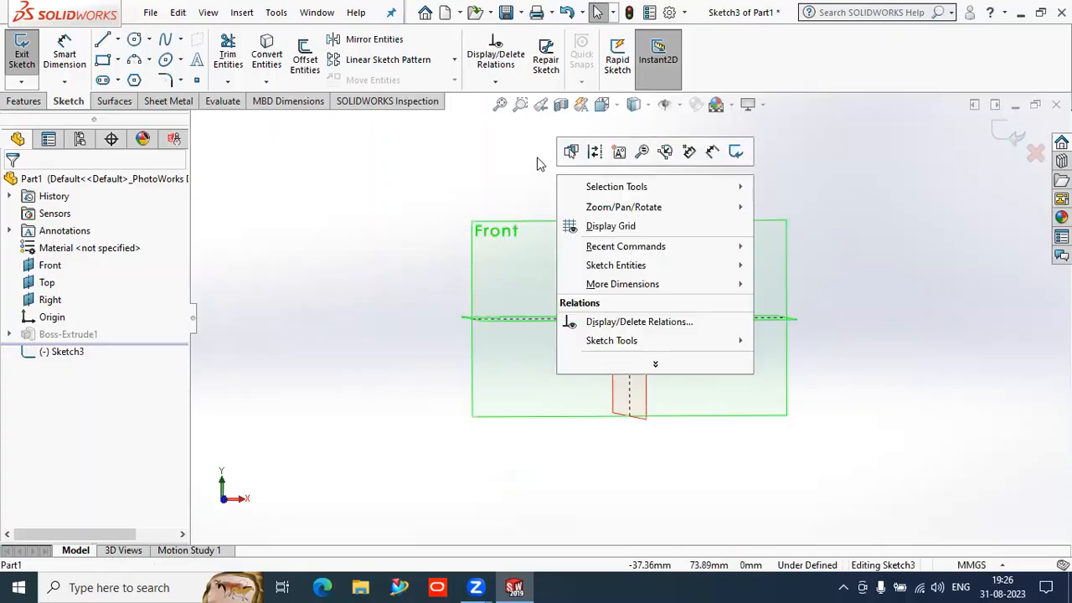
{"action": "left_click", "coordinate": [606, 112]}
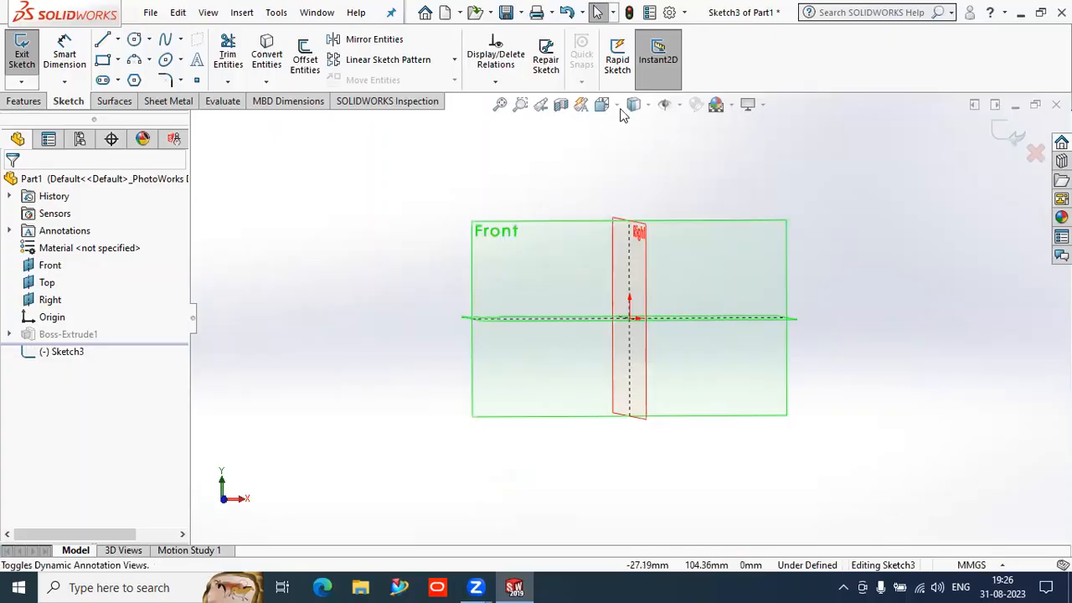
{"action": "left_click", "coordinate": [623, 115]}
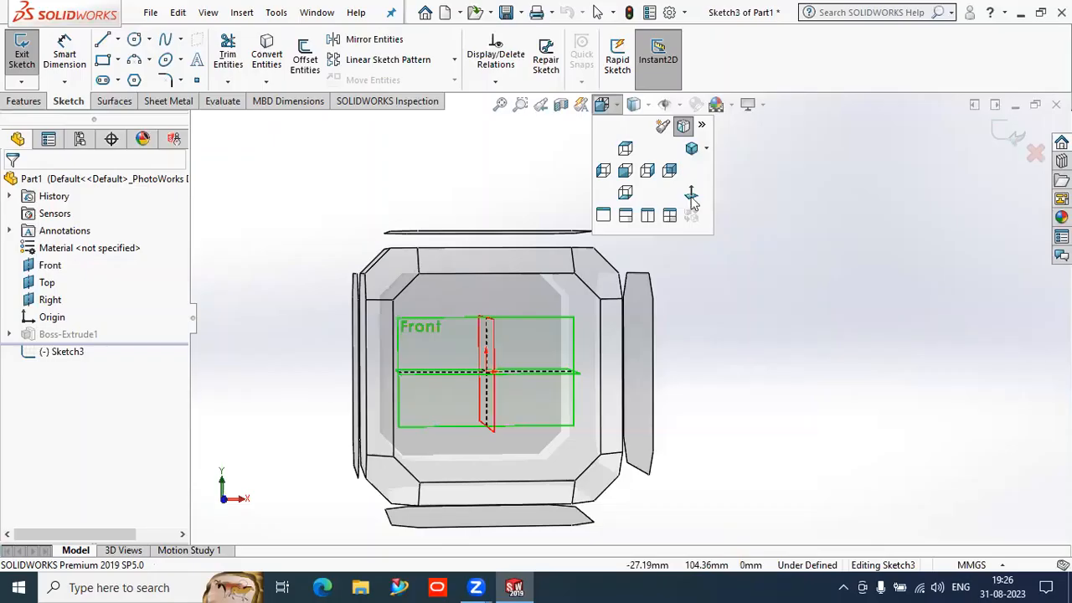
{"action": "left_click", "coordinate": [691, 194]}
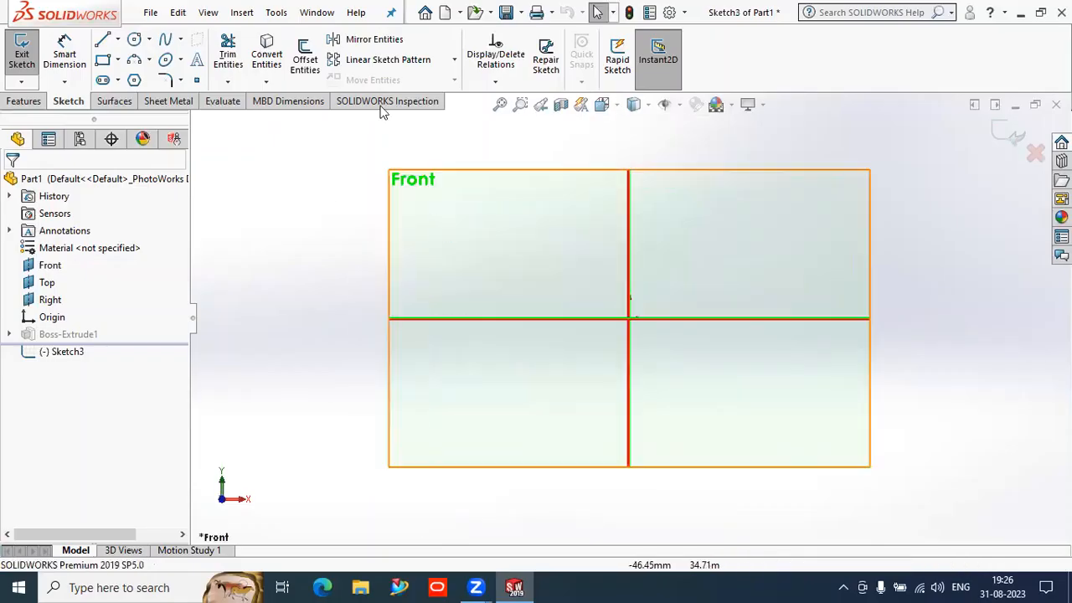
{"action": "left_click", "coordinate": [679, 104]}
{"action": "left_click", "coordinate": [688, 127]}
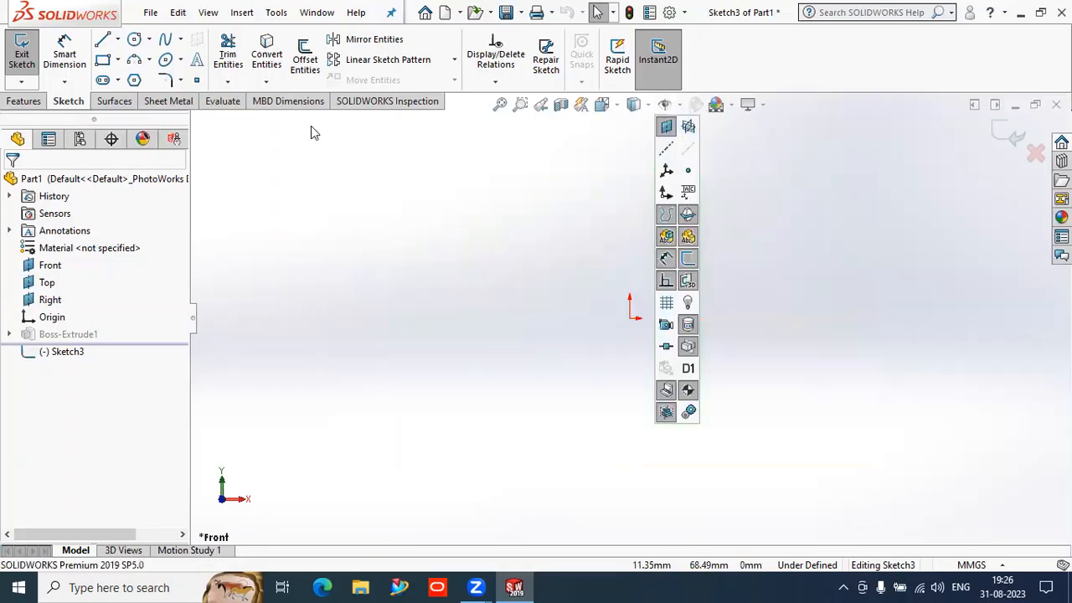
Sketch a vertical centerline about 55 mm long down to the origin, continued by a near-horizontal centerline running right from it
{"action": "left_click", "coordinate": [120, 41]}
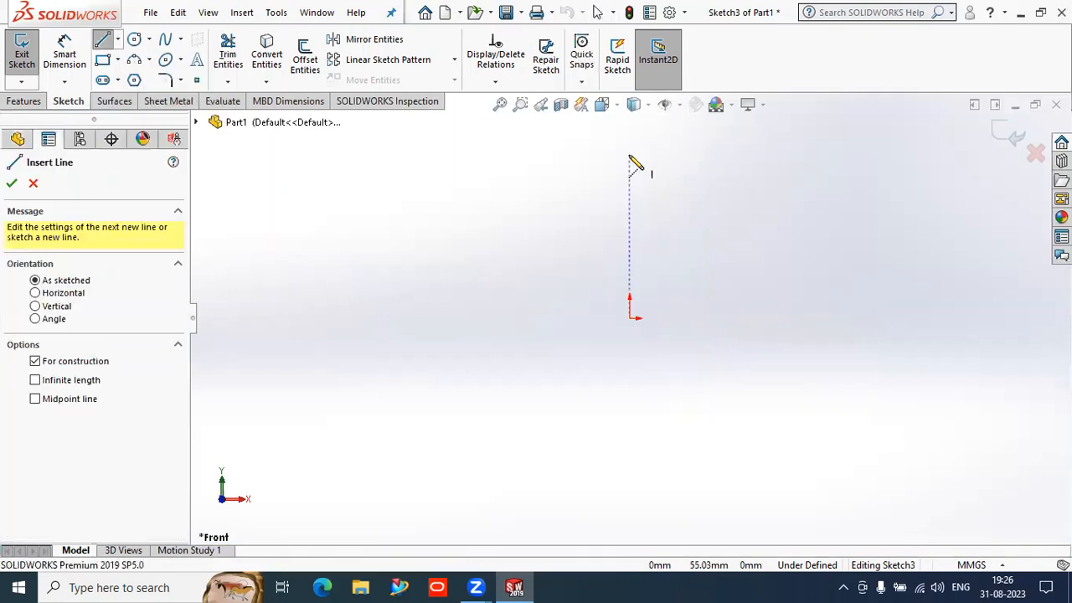
{"action": "left_click", "coordinate": [631, 318]}
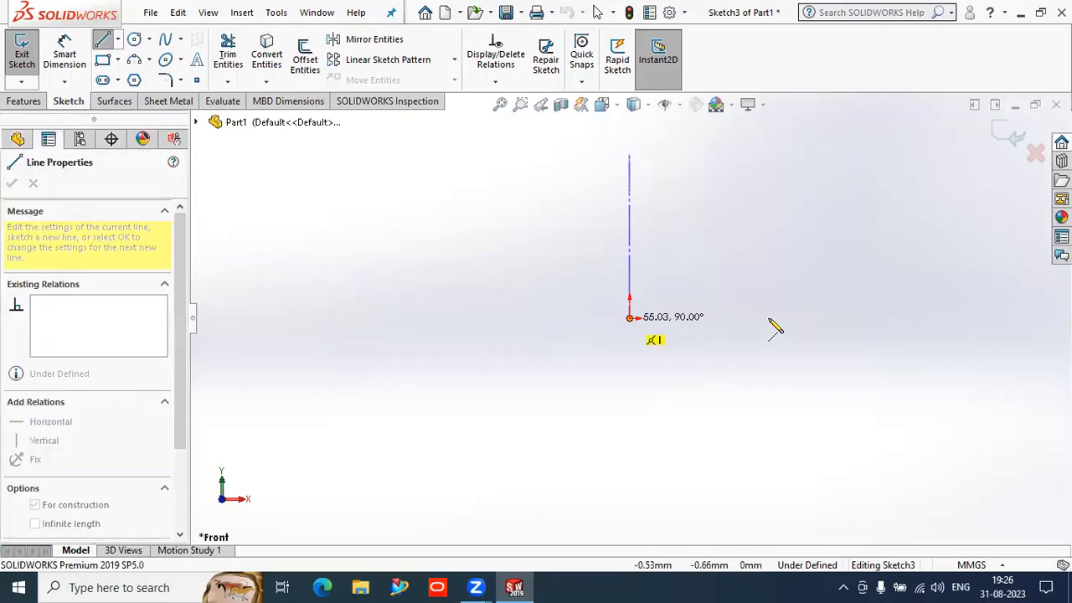
{"action": "left_click", "coordinate": [884, 312]}
{"action": "key", "text": "Escape"}
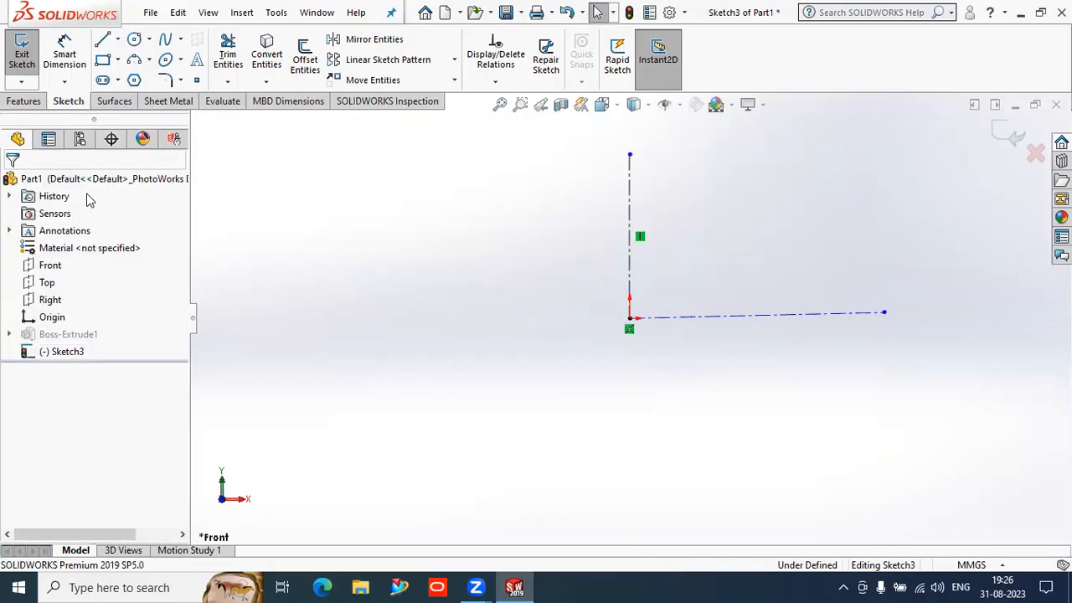
Sketch a large corner rectangle around the origin, with its lower-left corner at about X -73, Y -37 mm
{"action": "left_click", "coordinate": [102, 61]}
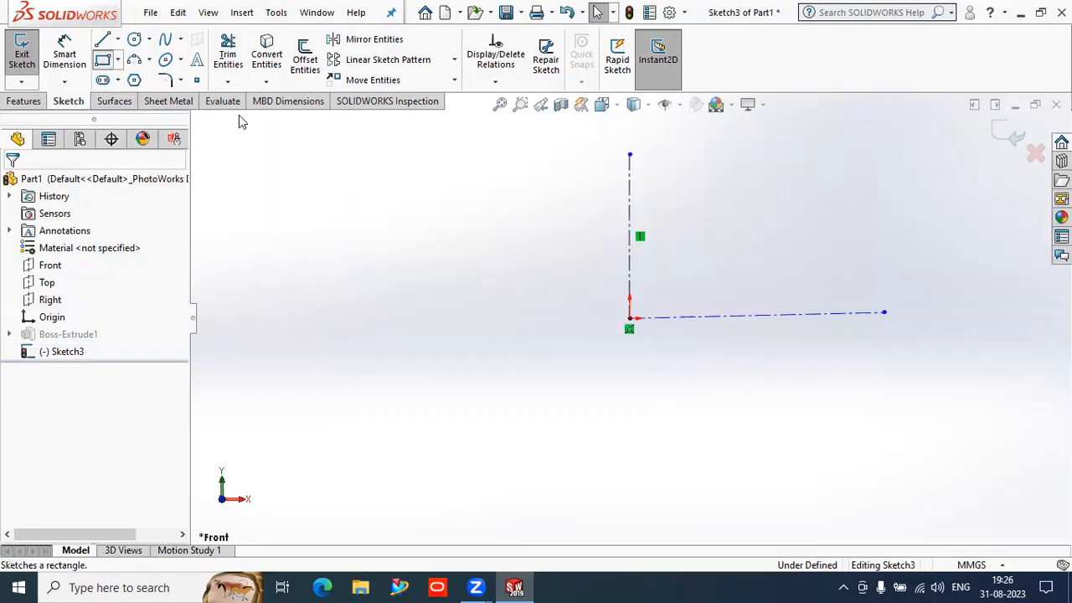
{"action": "left_click", "coordinate": [411, 426]}
{"action": "left_click", "coordinate": [821, 252]}
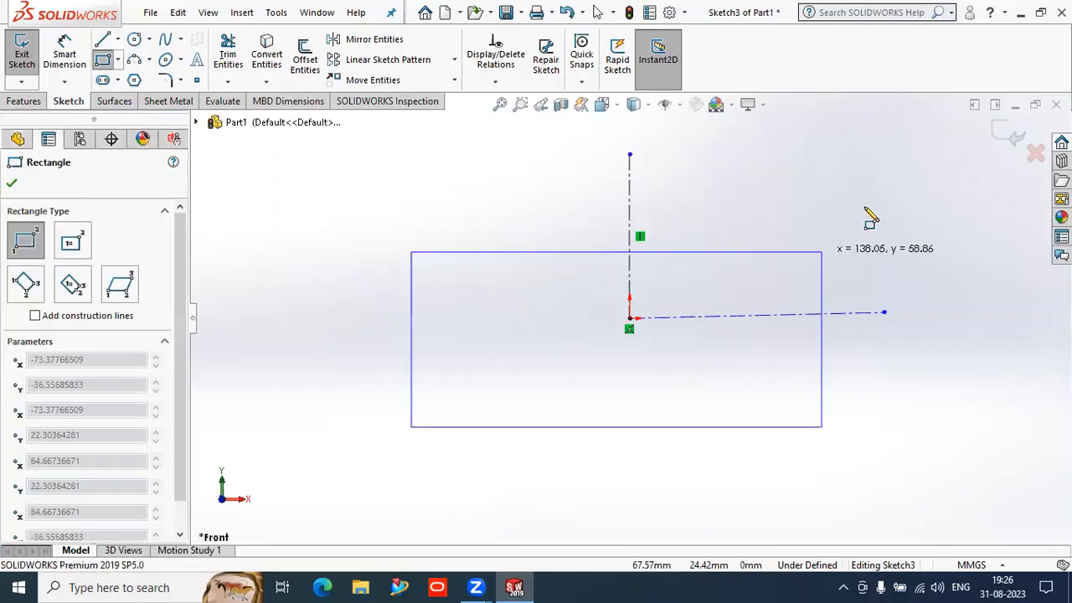
{"action": "left_click", "coordinate": [843, 198]}
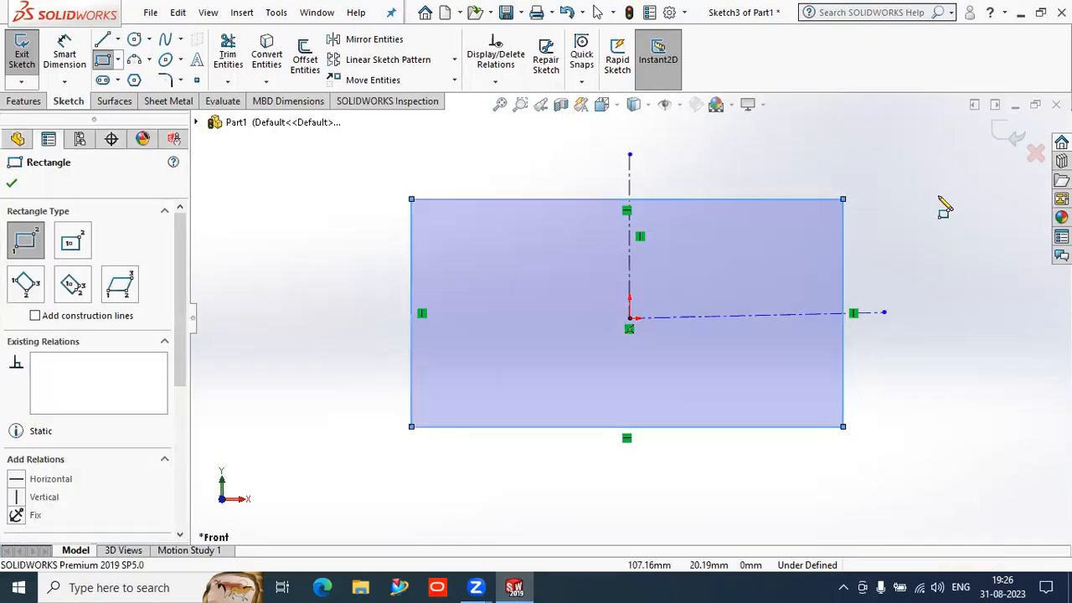
{"action": "right_click", "coordinate": [937, 204]}
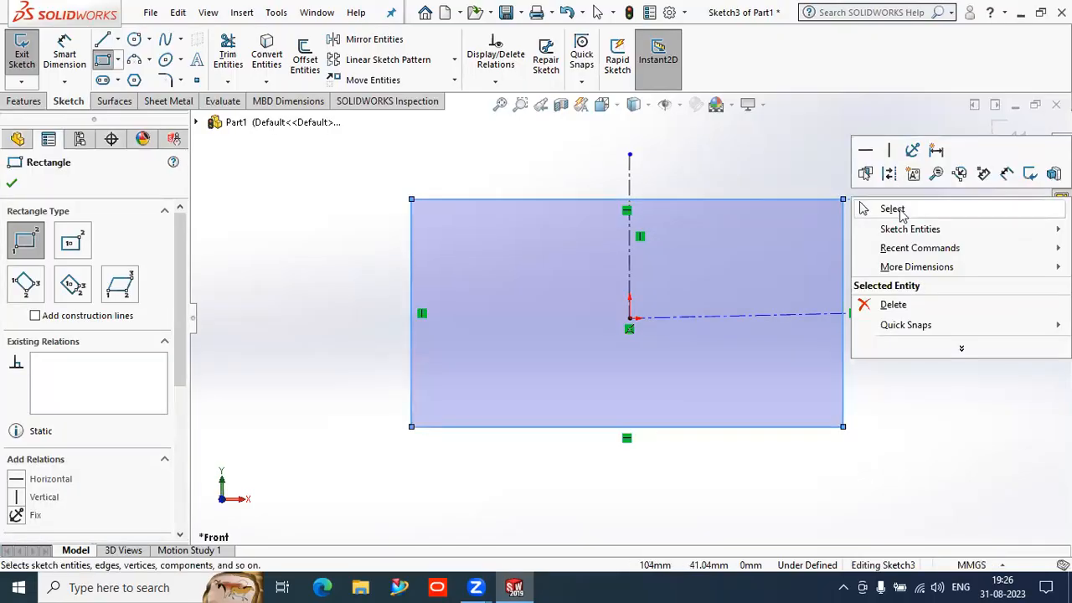
{"action": "key", "text": "Escape"}
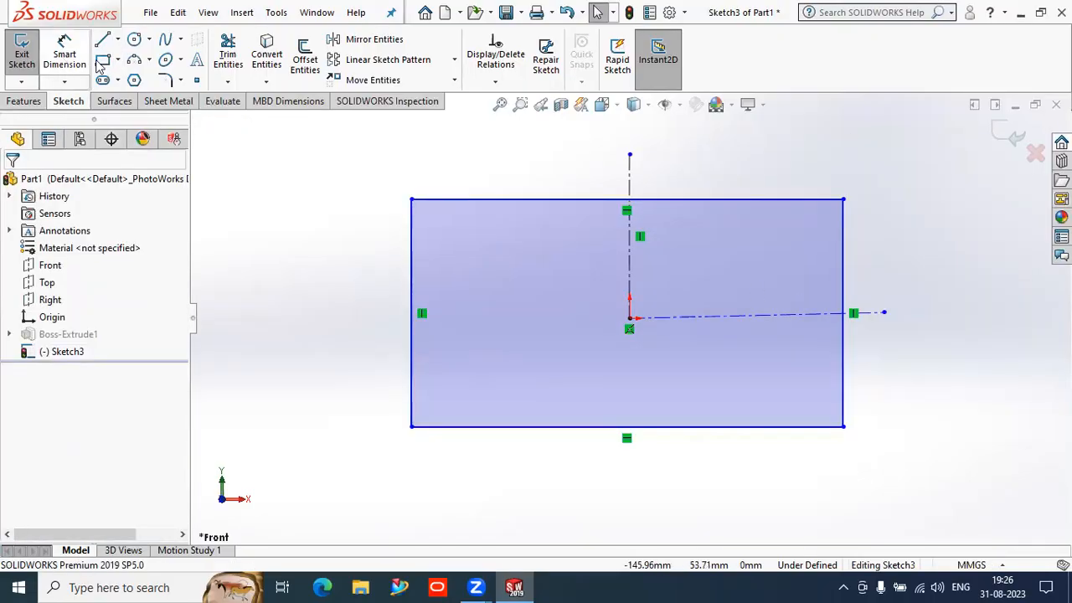
Sketch a narrow vertical corner rectangle about 17 mm wide and 59 mm high, crossing the large rectangle's upper edge left of the origin
{"action": "left_click", "coordinate": [457, 312]}
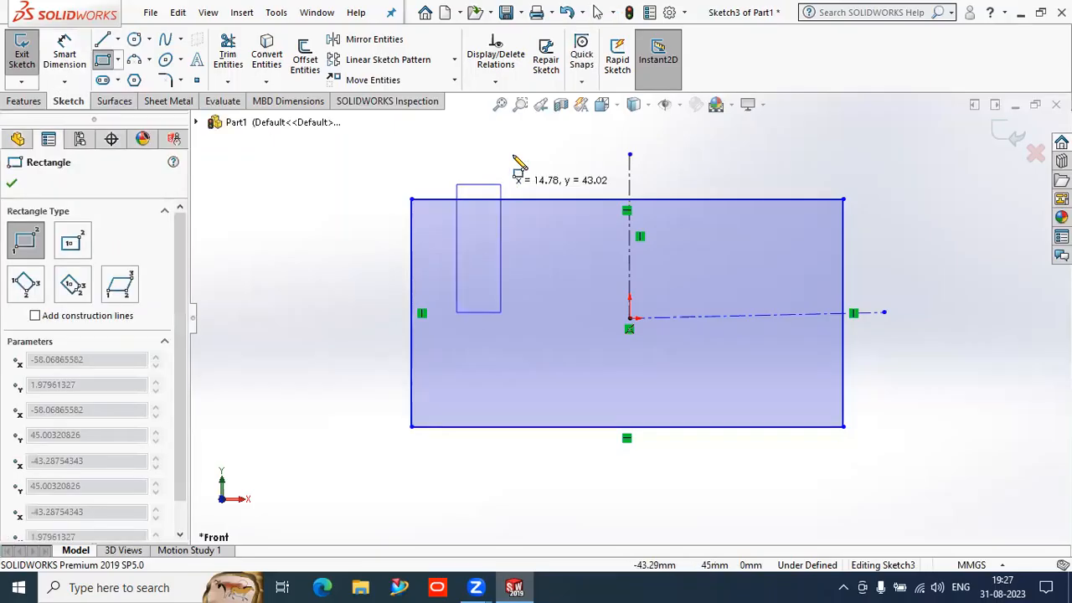
{"action": "left_click", "coordinate": [506, 136]}
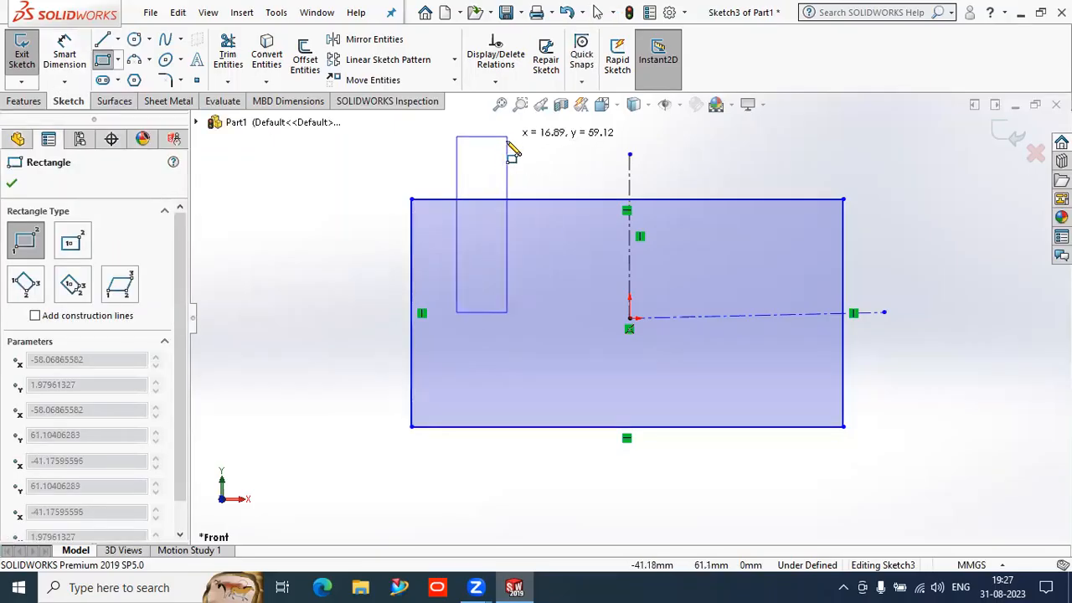
{"action": "scroll", "coordinate": [533, 299], "scroll_direction": "up", "scroll_amount": 1}
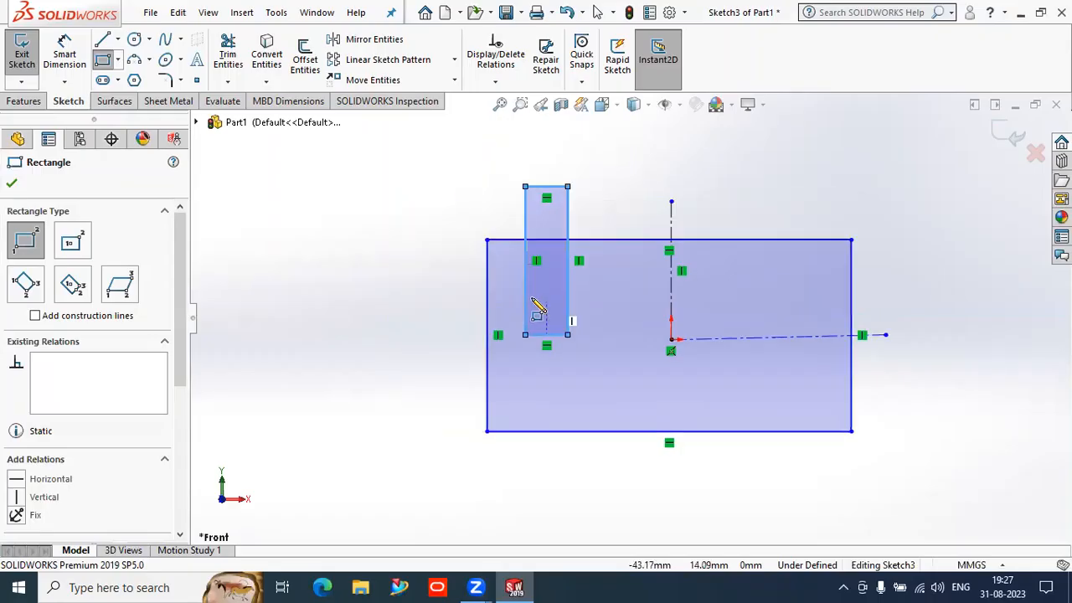
{"action": "scroll", "coordinate": [444, 198], "scroll_direction": "up", "scroll_amount": 1}
{"action": "left_click", "coordinate": [340, 78]}
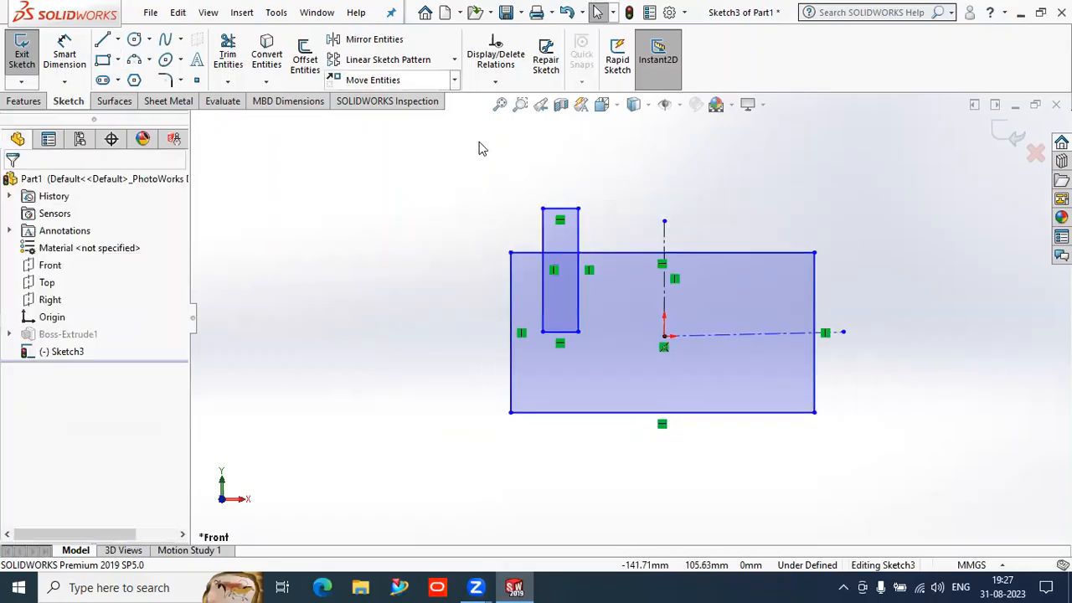
Linear-pattern the narrow rectangle along the X-axis with 30 mm spacing and 4 instances
{"action": "left_click_drag", "start_coordinate": [527, 181], "coordinate": [608, 363]}
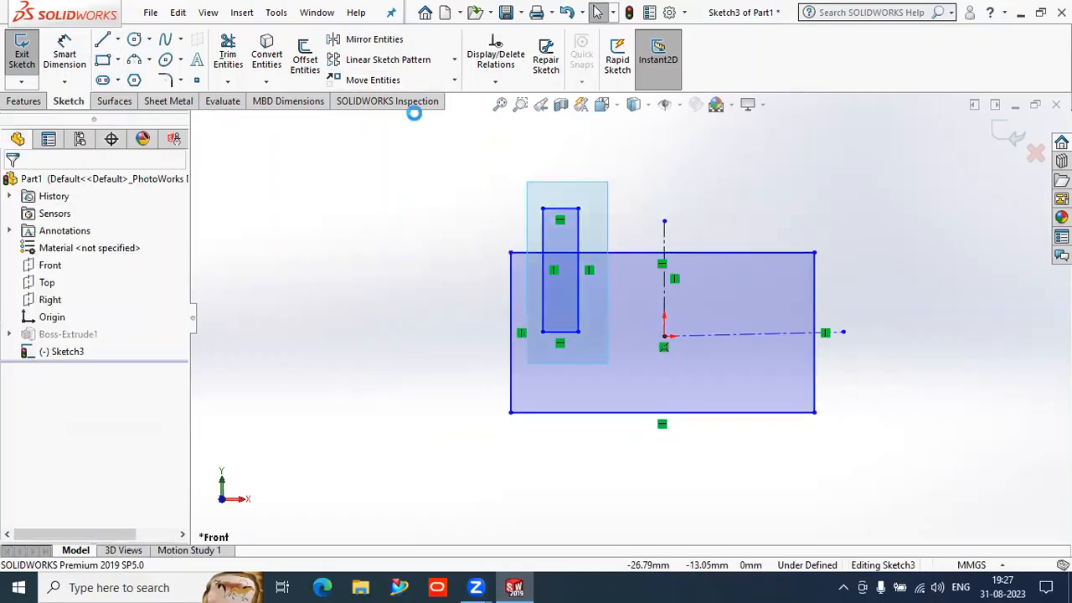
{"action": "left_click", "coordinate": [388, 59]}
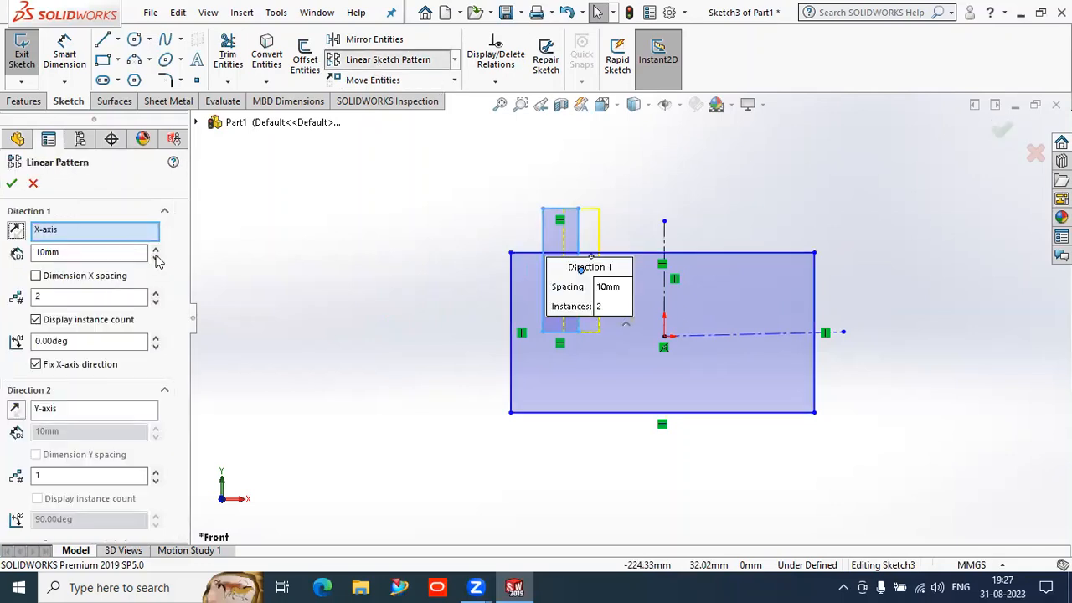
{"action": "left_click", "coordinate": [156, 249]}
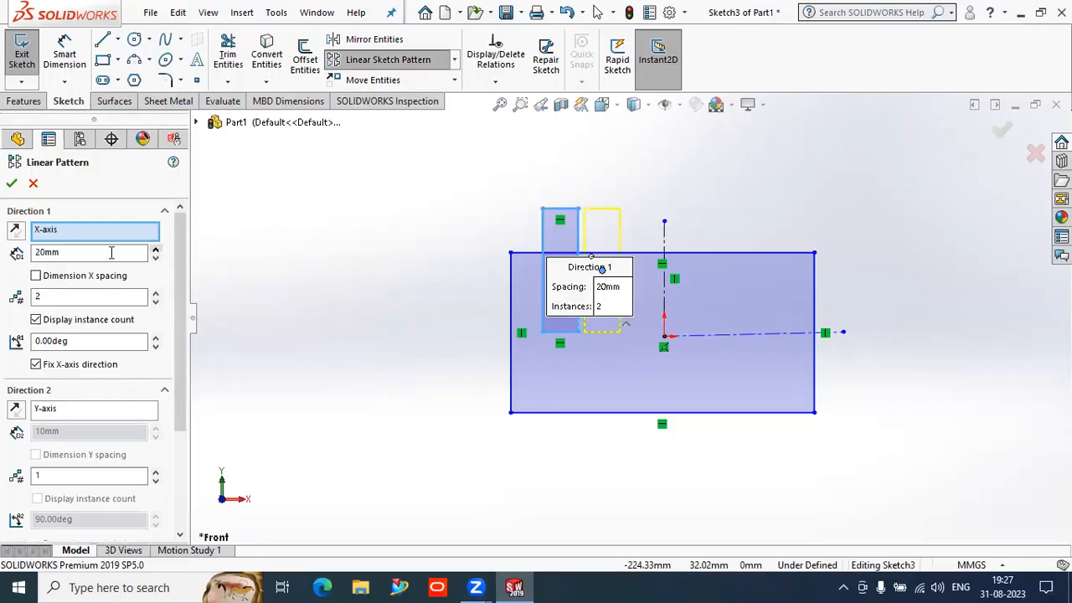
{"action": "left_click", "coordinate": [156, 249]}
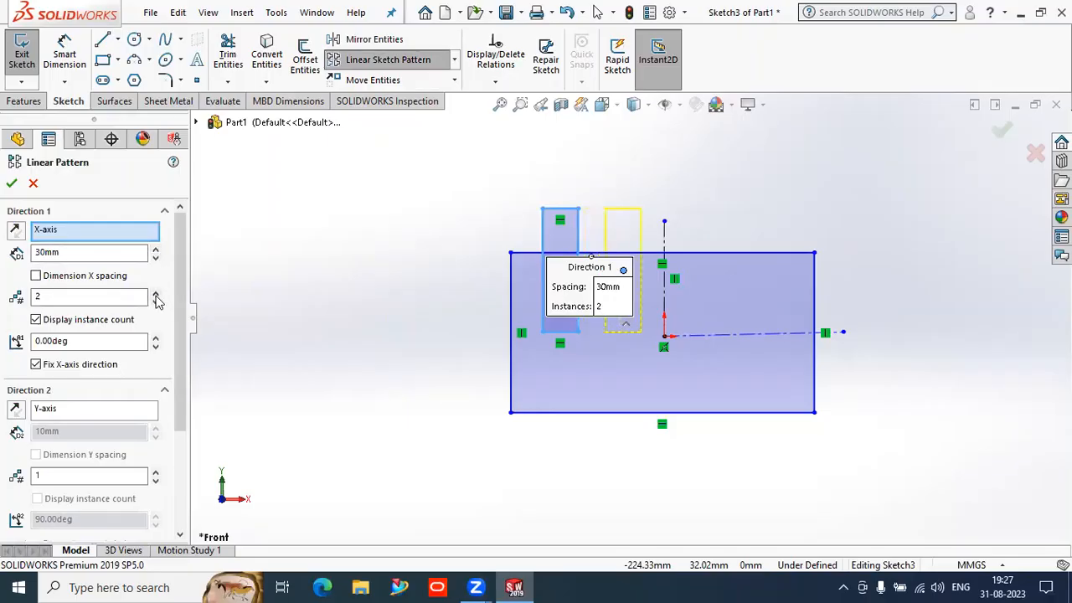
{"action": "left_click", "coordinate": [155, 293]}
{"action": "left_click", "coordinate": [156, 295]}
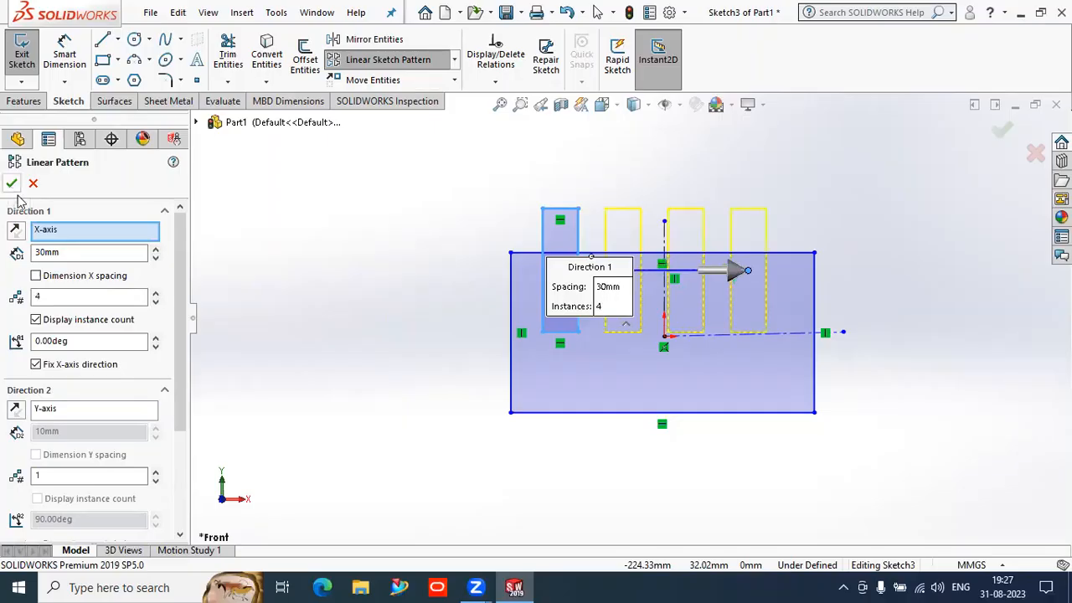
{"action": "left_click", "coordinate": [181, 448]}
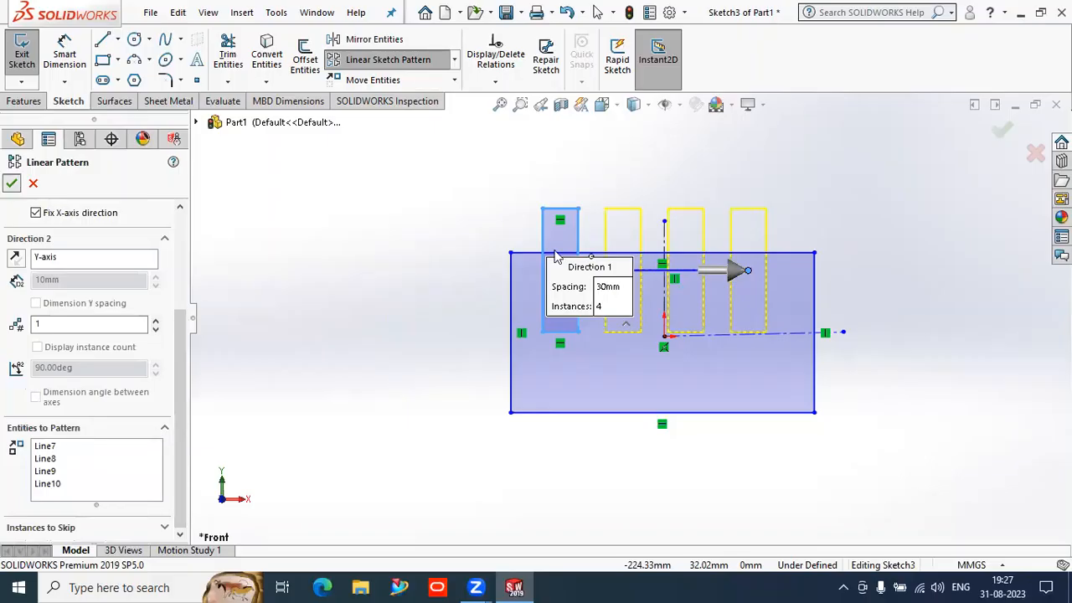
{"action": "key", "text": "Return"}
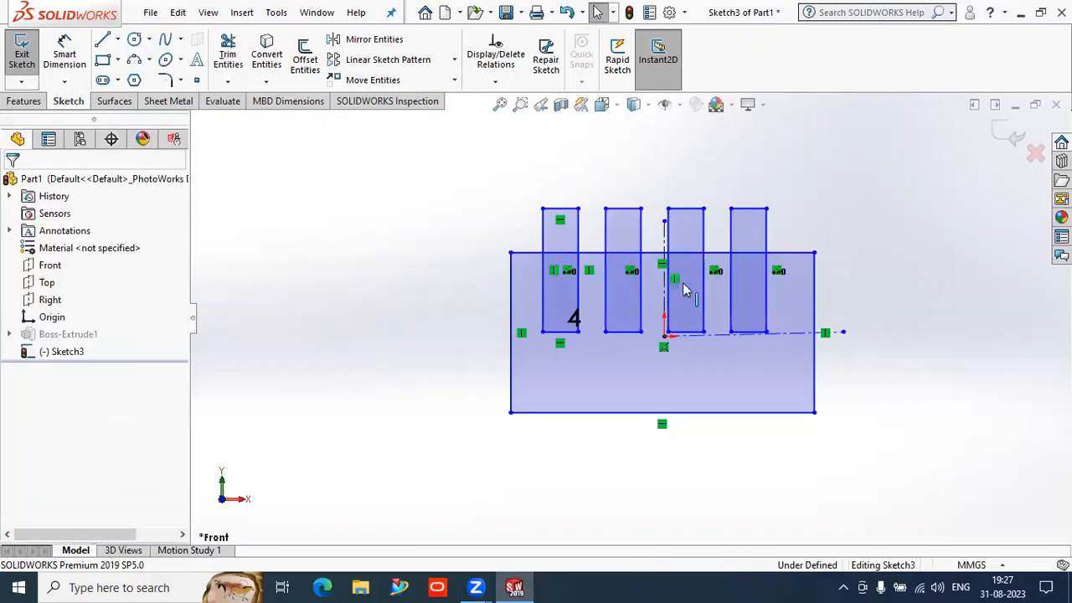
Delete the left vertical line of the fourth narrow rectangle
{"action": "scroll", "coordinate": [642, 307], "scroll_direction": "up", "scroll_amount": 2}
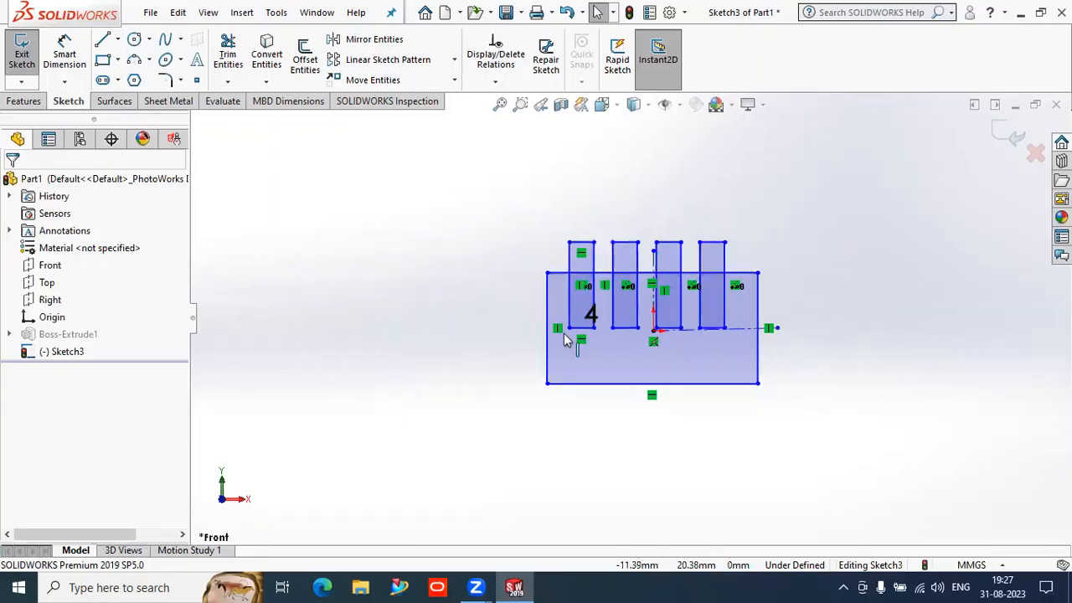
{"action": "scroll", "coordinate": [578, 352], "scroll_direction": "down", "scroll_amount": 5}
{"action": "scroll", "coordinate": [586, 338], "scroll_direction": "down", "scroll_amount": 2}
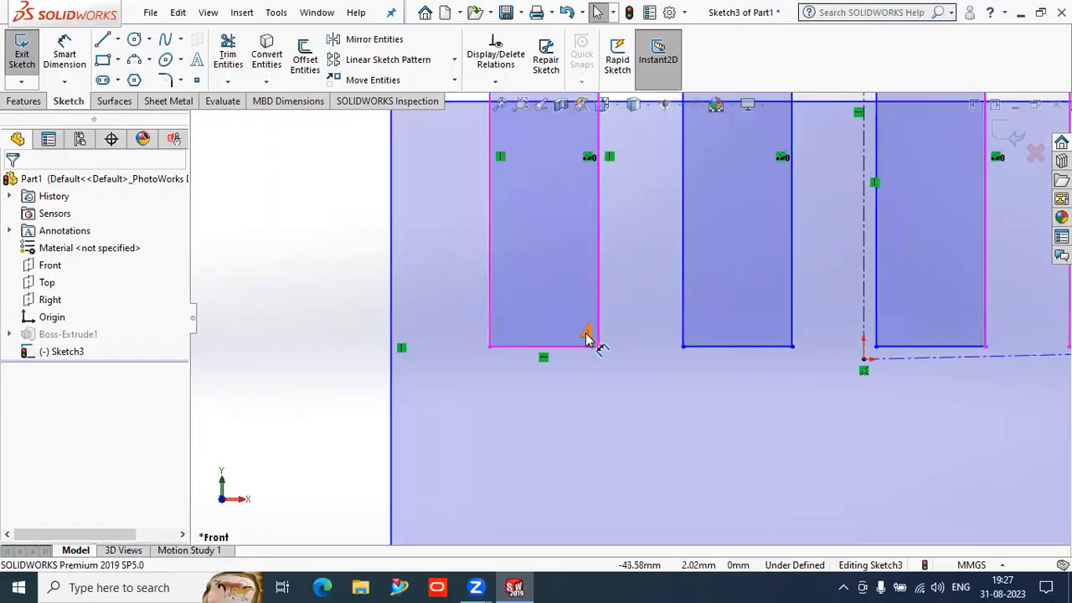
{"action": "scroll", "coordinate": [542, 330], "scroll_direction": "down", "scroll_amount": 2}
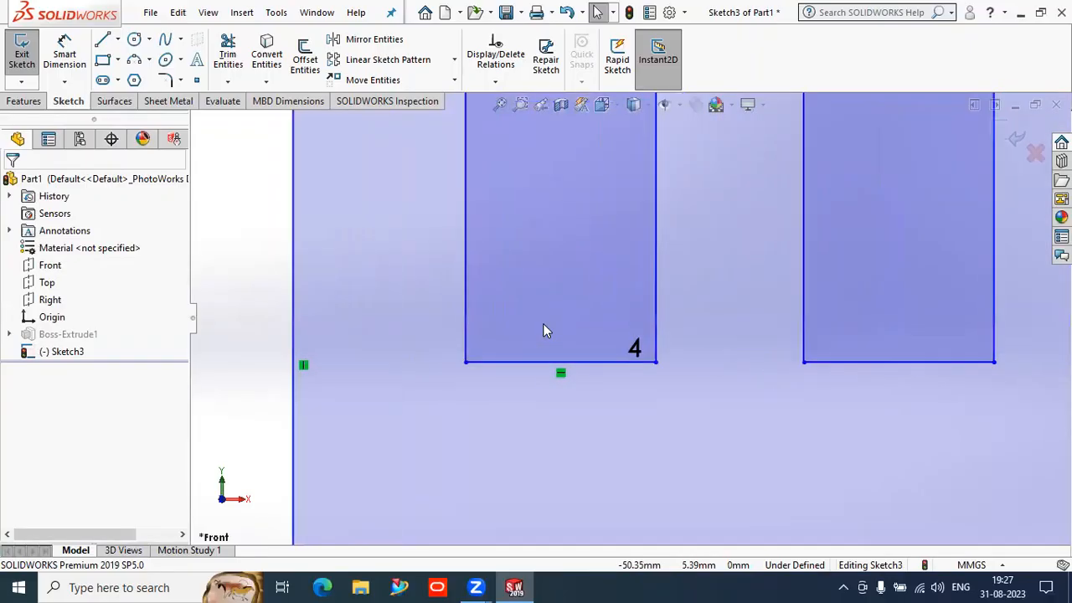
{"action": "scroll", "coordinate": [543, 328], "scroll_direction": "up", "scroll_amount": 4}
{"action": "scroll", "coordinate": [863, 149], "scroll_direction": "up", "scroll_amount": 1}
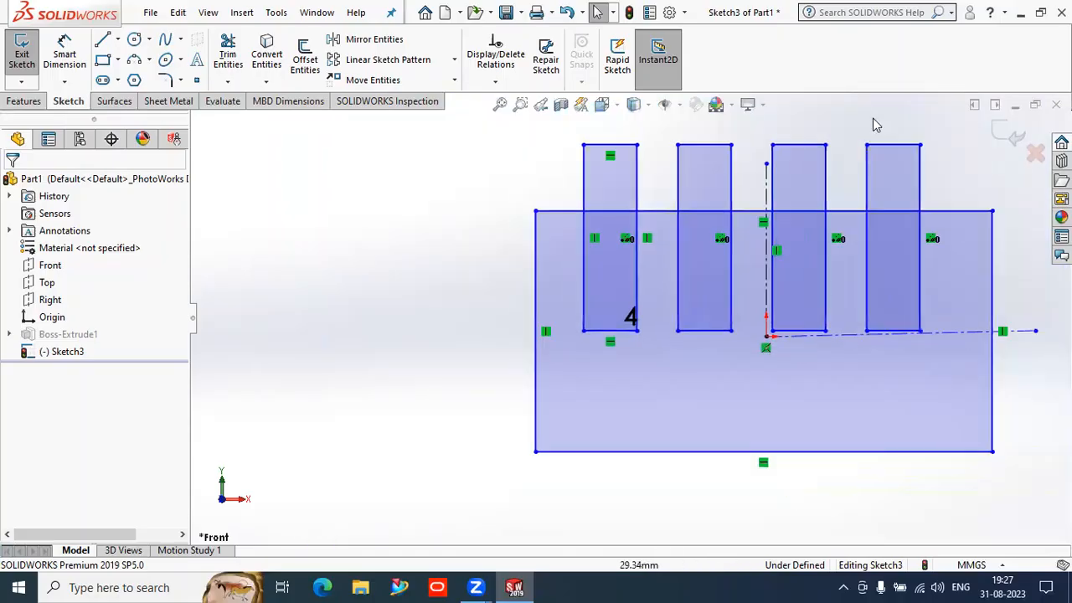
{"action": "left_click", "coordinate": [867, 191]}
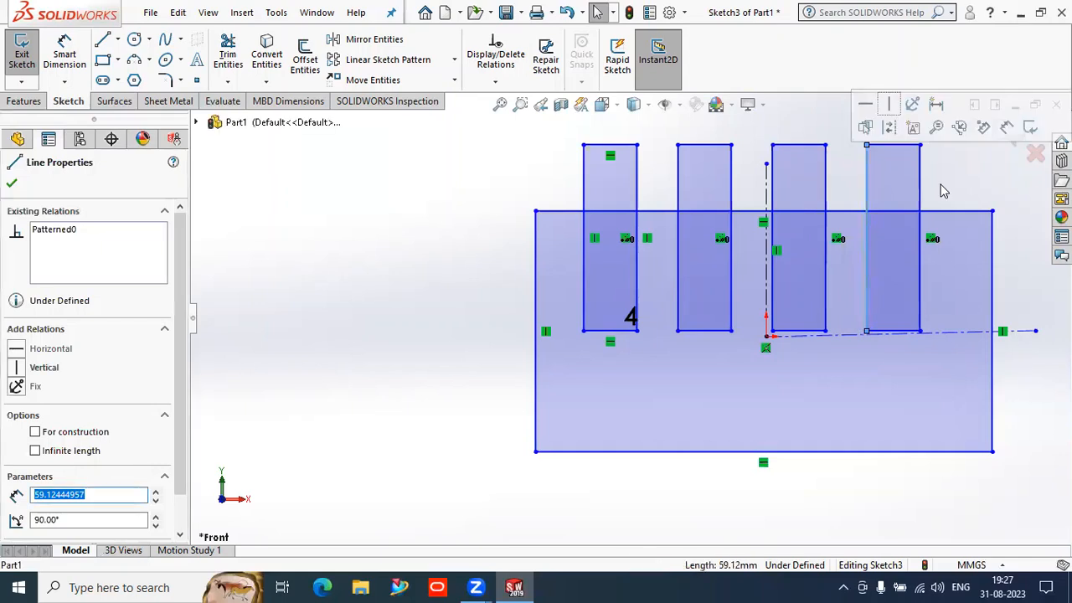
{"action": "left_click", "coordinate": [941, 190]}
{"action": "left_click", "coordinate": [867, 201]}
{"action": "key", "text": "Delete"}
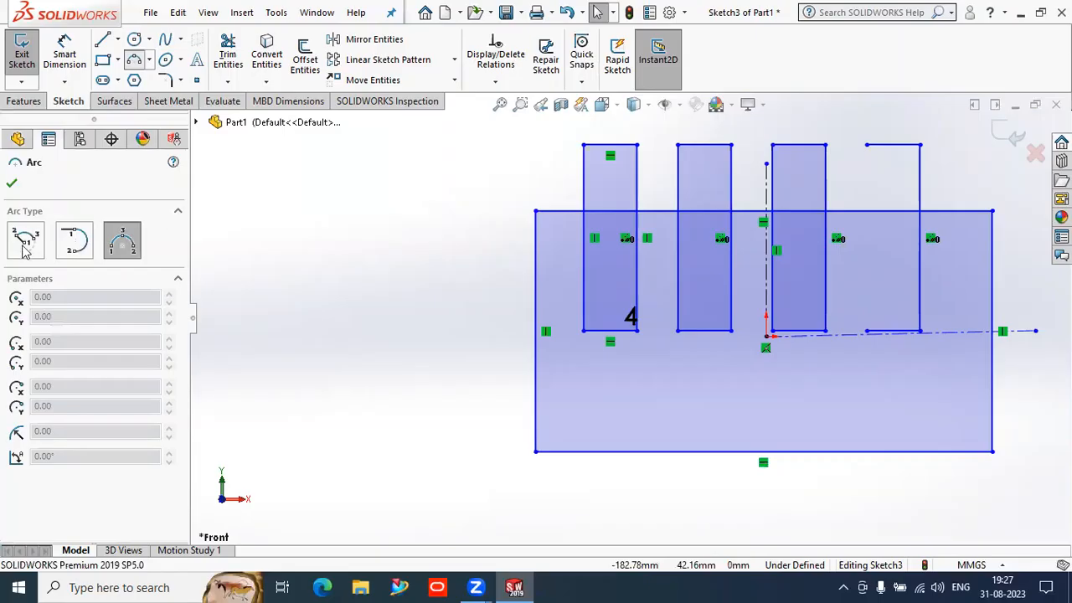
Sketch a three-point arc from the third narrow rectangle's right side up to the top line of the fourth
{"action": "left_click", "coordinate": [124, 246]}
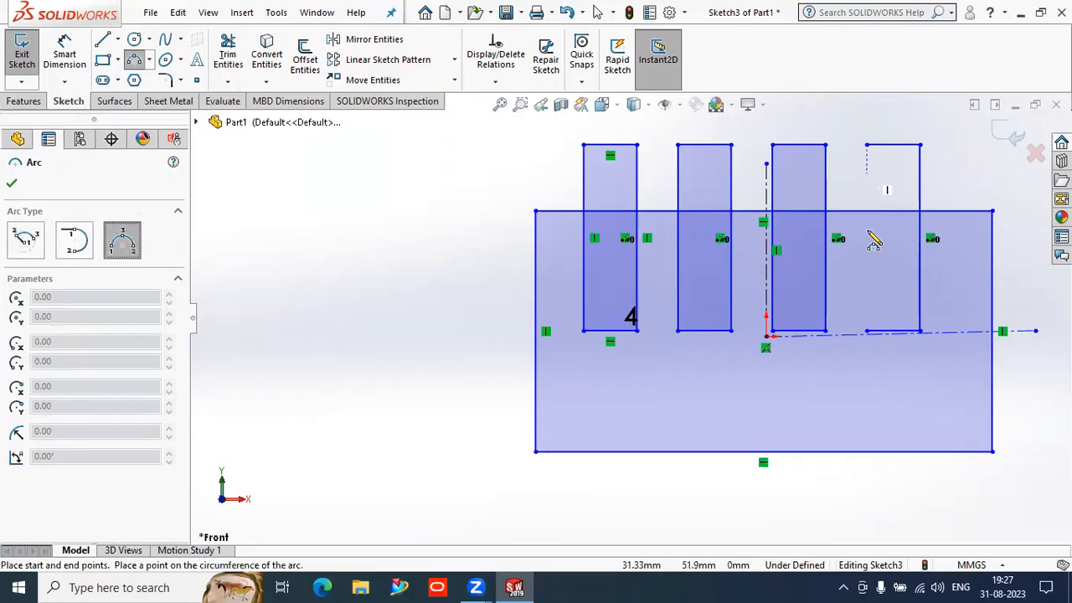
{"action": "left_click", "coordinate": [825, 239]}
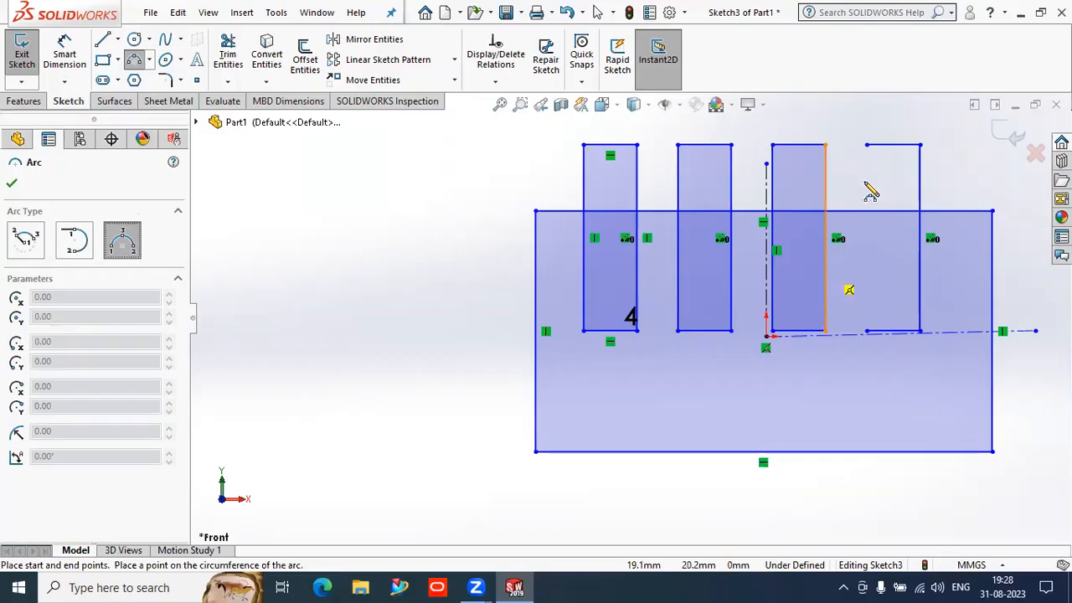
{"action": "left_click", "coordinate": [896, 144]}
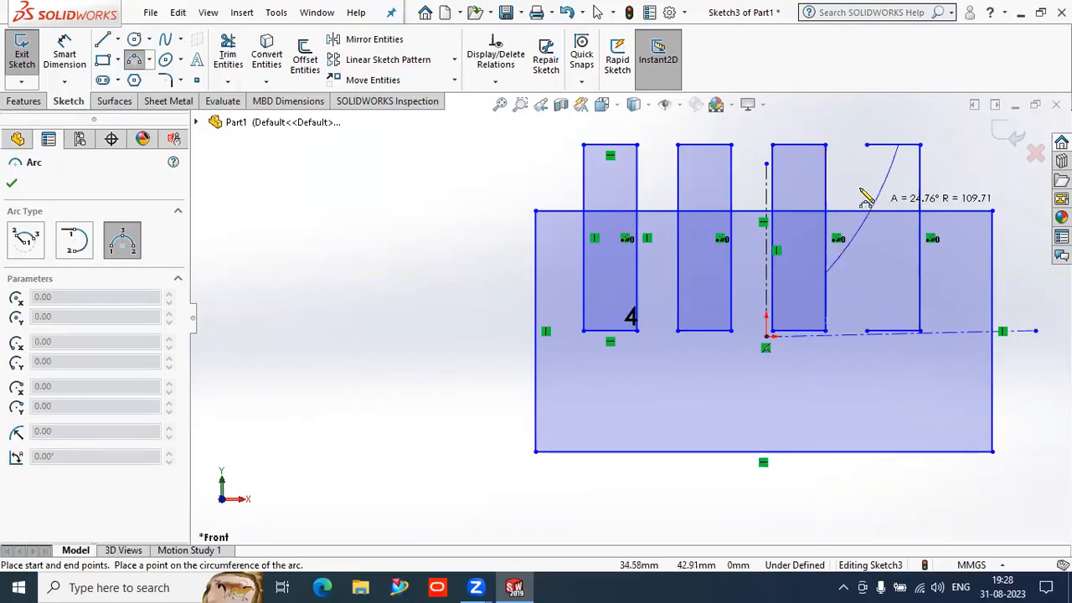
Power-trim the surplus segments around the arc and the third and fourth rectangles, including the horizontal centerline inside the large rectangle
{"action": "left_click", "coordinate": [227, 59]}
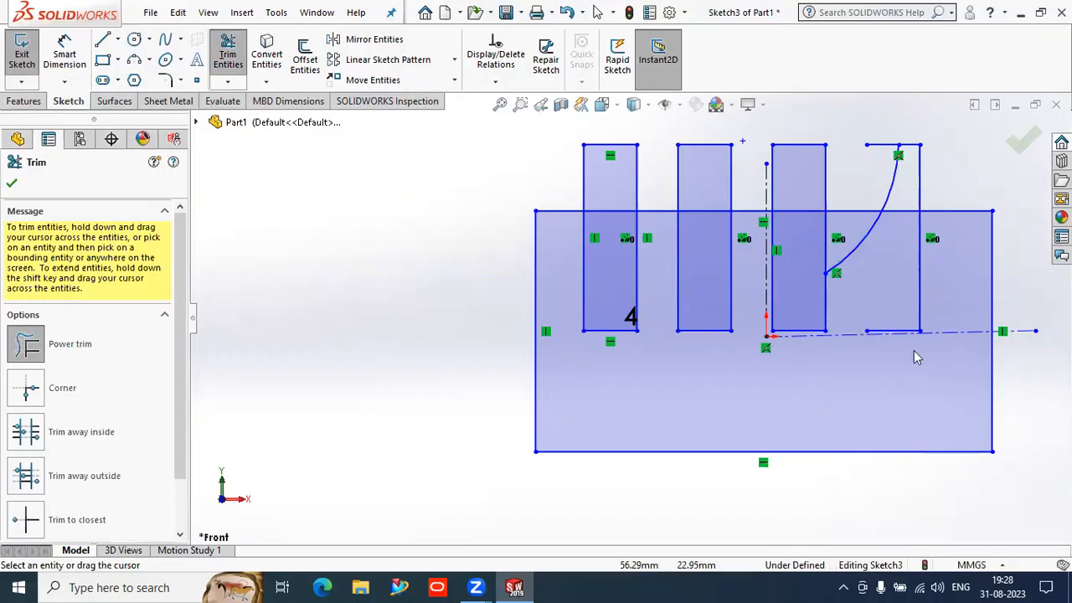
{"action": "left_click", "coordinate": [901, 211]}
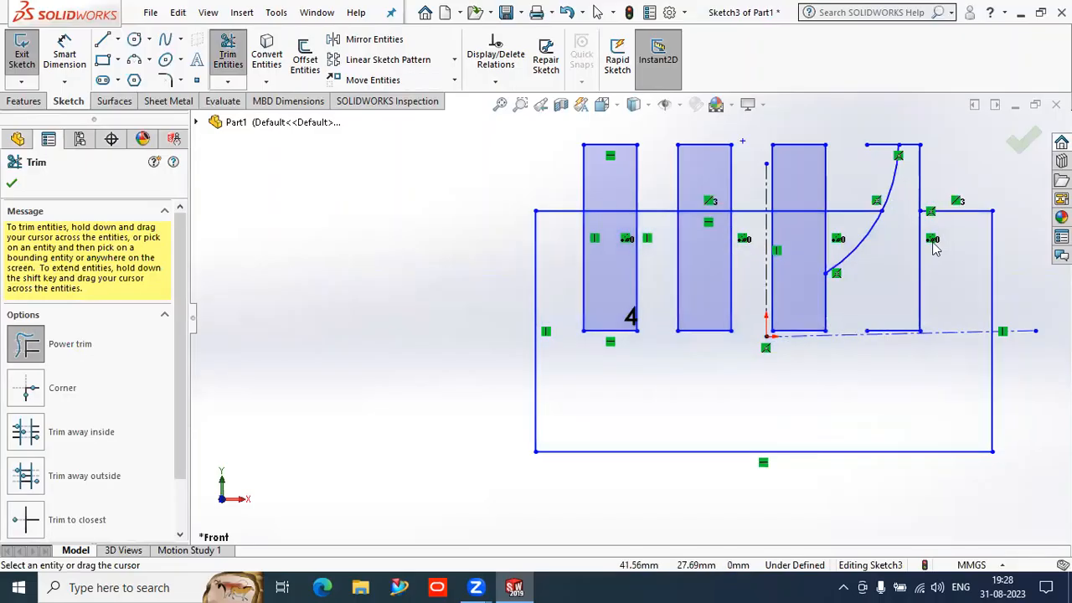
{"action": "mouse_move", "coordinate": [913, 260]}
{"action": "left_mouse_down"}
{"action": "mouse_move", "coordinate": [850, 225]}
{"action": "mouse_move", "coordinate": [863, 181]}
{"action": "mouse_move", "coordinate": [855, 174]}
{"action": "mouse_move", "coordinate": [827, 233]}
{"action": "mouse_move", "coordinate": [806, 238]}
{"action": "mouse_move", "coordinate": [829, 234]}
{"action": "mouse_move", "coordinate": [804, 143]}
{"action": "mouse_move", "coordinate": [804, 239]}
{"action": "mouse_move", "coordinate": [878, 163]}
{"action": "mouse_move", "coordinate": [944, 148]}
{"action": "mouse_move", "coordinate": [967, 162]}
{"action": "mouse_move", "coordinate": [939, 147]}
{"action": "mouse_move", "coordinate": [954, 259]}
{"action": "left_mouse_up"}
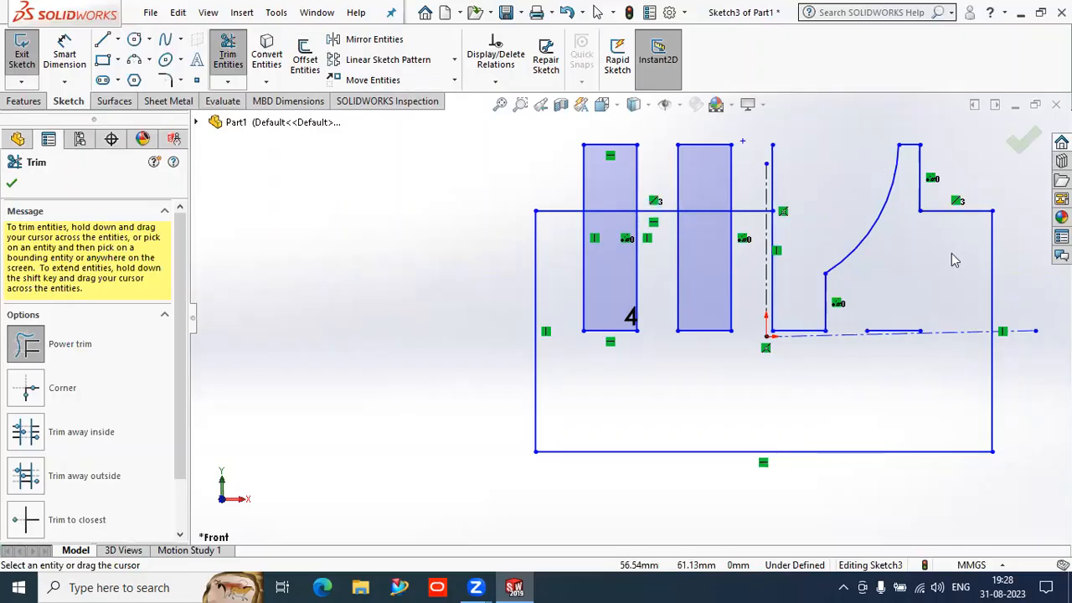
{"action": "mouse_move", "coordinate": [898, 350]}
{"action": "left_mouse_down"}
{"action": "mouse_move", "coordinate": [896, 363]}
{"action": "mouse_move", "coordinate": [866, 170]}
{"action": "mouse_move", "coordinate": [783, 184]}
{"action": "left_mouse_up"}
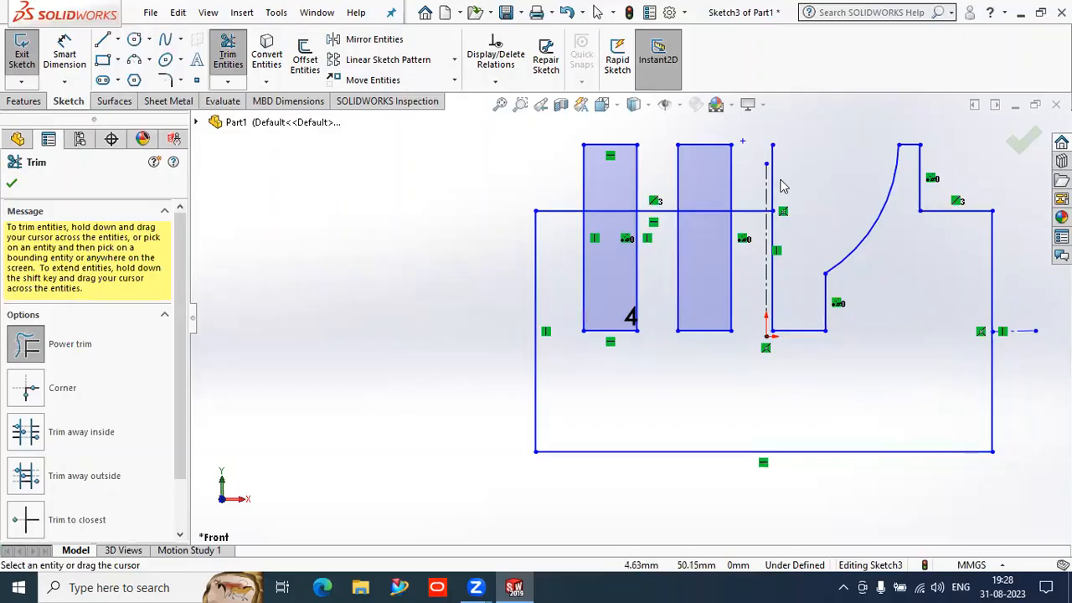
Undo the trim that also cuts the vertical centerline and second rectangle, and trim only the third rectangle's left side above the large rectangle
{"action": "mouse_move", "coordinate": [783, 184]}
{"action": "left_mouse_down"}
{"action": "mouse_move", "coordinate": [761, 173]}
{"action": "mouse_move", "coordinate": [773, 173]}
{"action": "mouse_move", "coordinate": [719, 181]}
{"action": "left_mouse_up"}
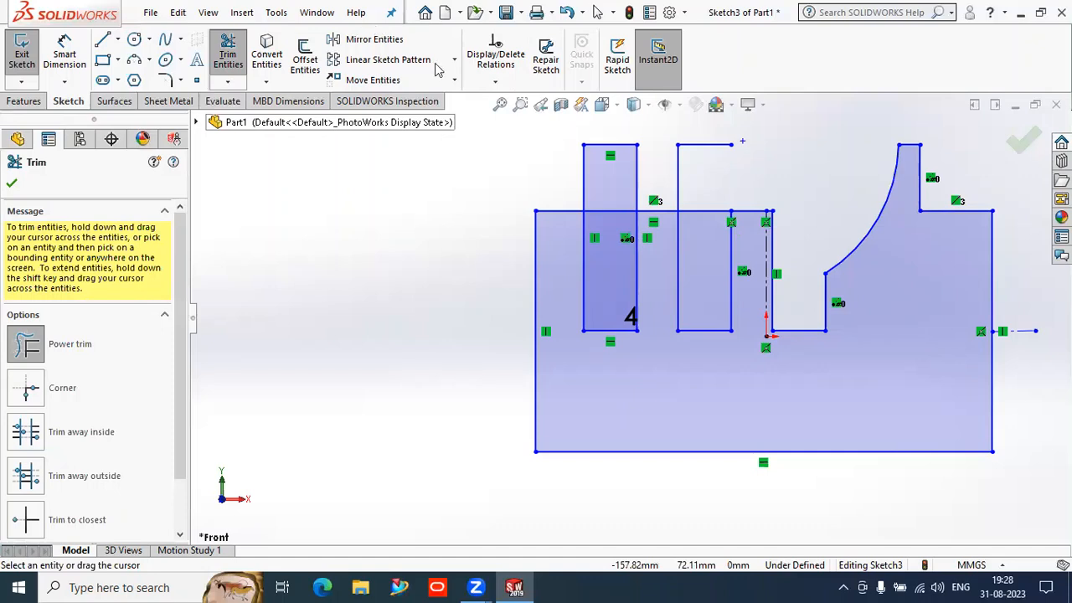
{"action": "left_click", "coordinate": [569, 17]}
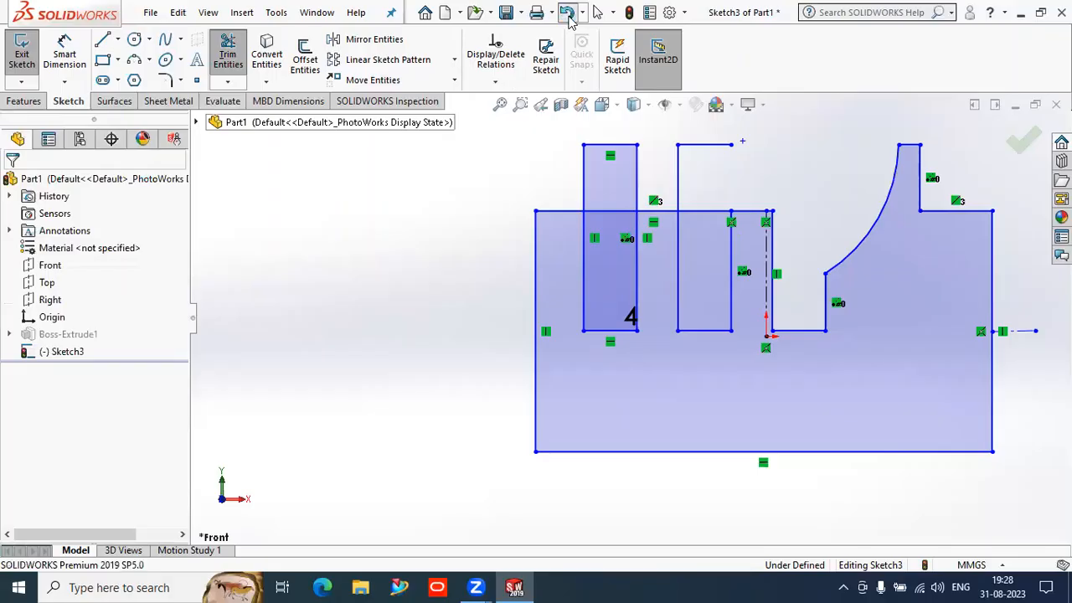
{"action": "left_click", "coordinate": [227, 55]}
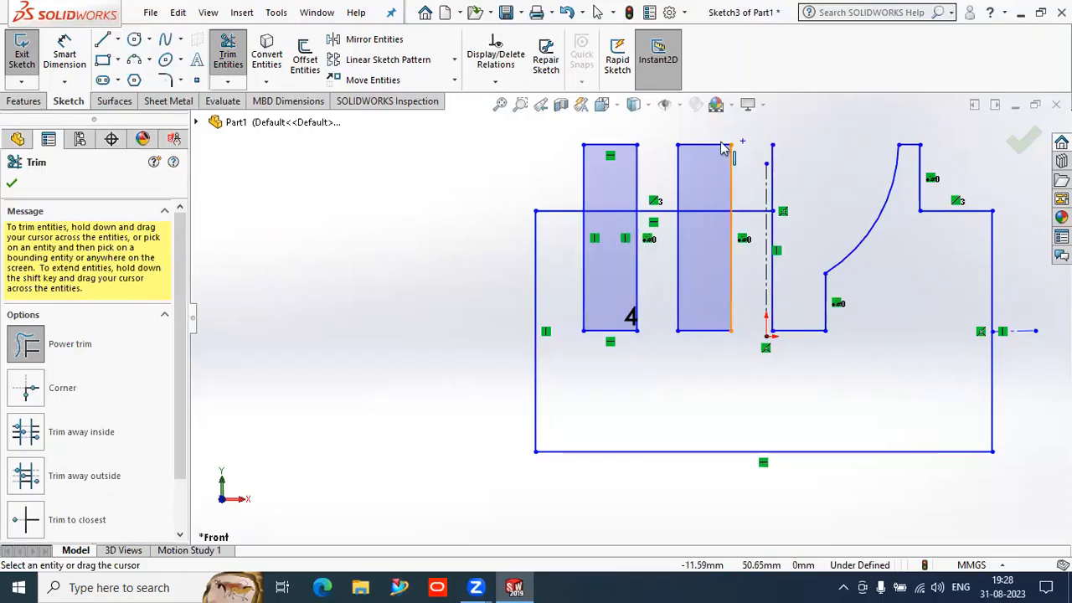
{"action": "left_click", "coordinate": [772, 178]}
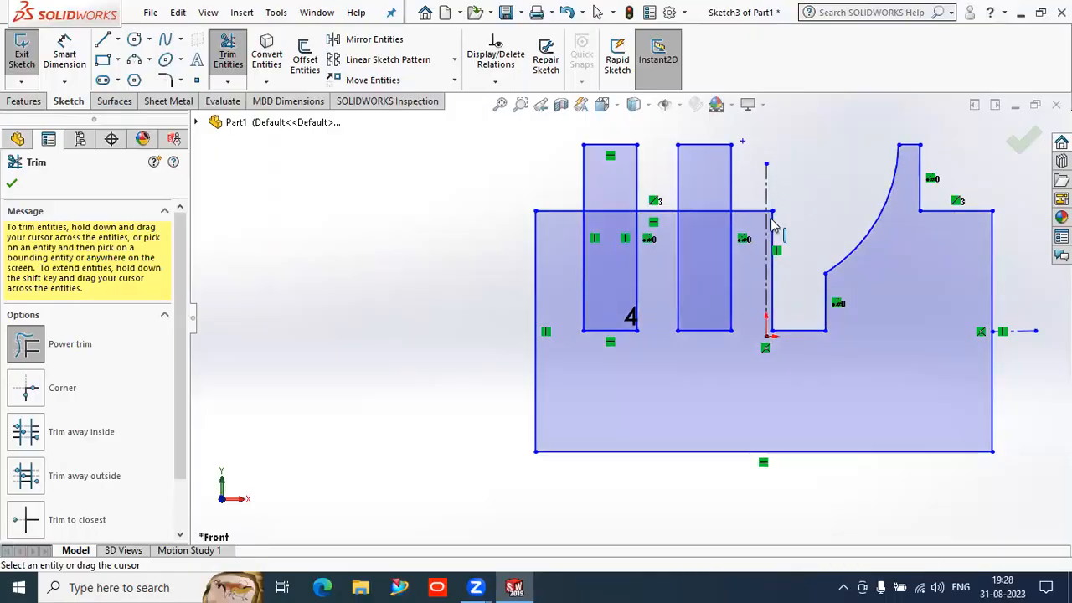
Trim the second narrow rectangle's lower portion and the large rectangle's edge crossing it, leaving an upward tab joined to the profile
{"action": "left_click_drag", "start_coordinate": [706, 235], "coordinate": [719, 206]}
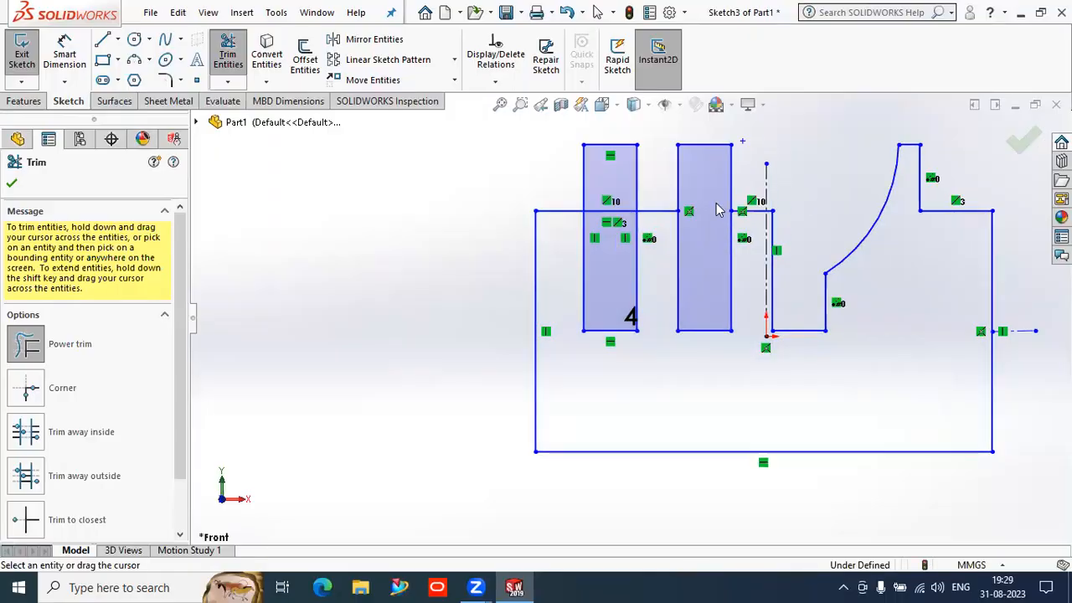
{"action": "left_click_drag", "start_coordinate": [730, 291], "coordinate": [720, 347]}
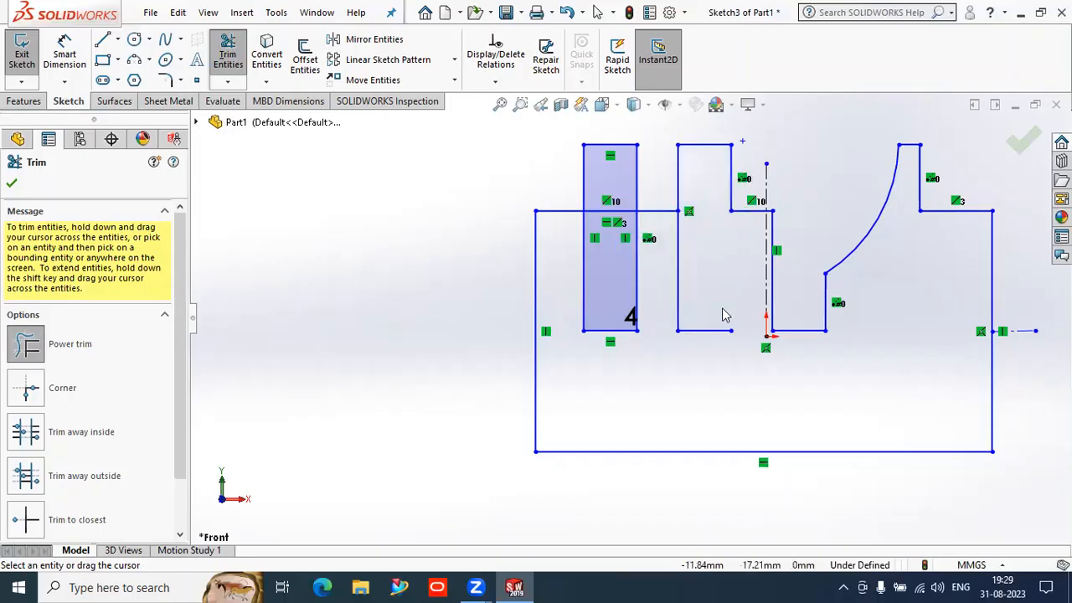
{"action": "left_click_drag", "start_coordinate": [664, 255], "coordinate": [685, 251]}
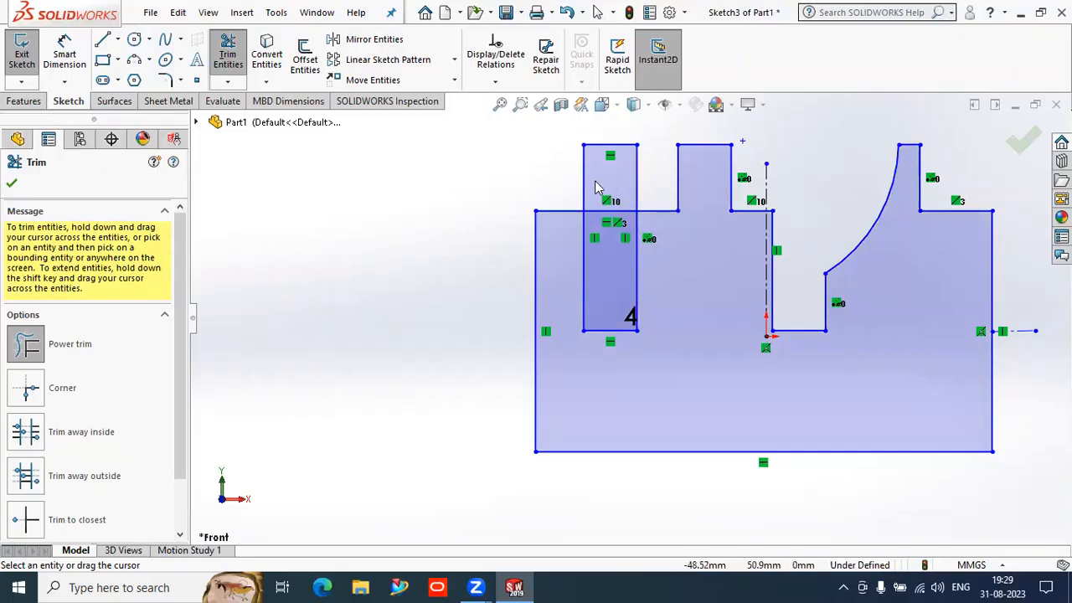
Trim the first narrow rectangle's upper portion and the large rectangle's edge crossing it, leaving an open slot in the profile
{"action": "mouse_move", "coordinate": [577, 171]}
{"action": "left_mouse_down"}
{"action": "mouse_move", "coordinate": [620, 183]}
{"action": "mouse_move", "coordinate": [614, 139]}
{"action": "left_mouse_up"}
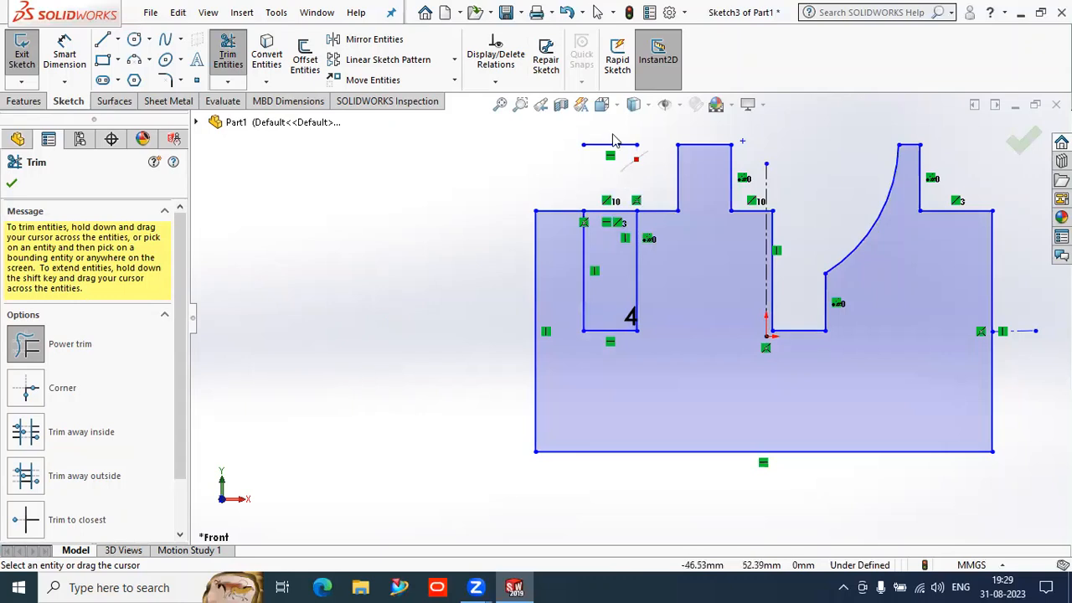
{"action": "left_click_drag", "start_coordinate": [612, 185], "coordinate": [611, 234]}
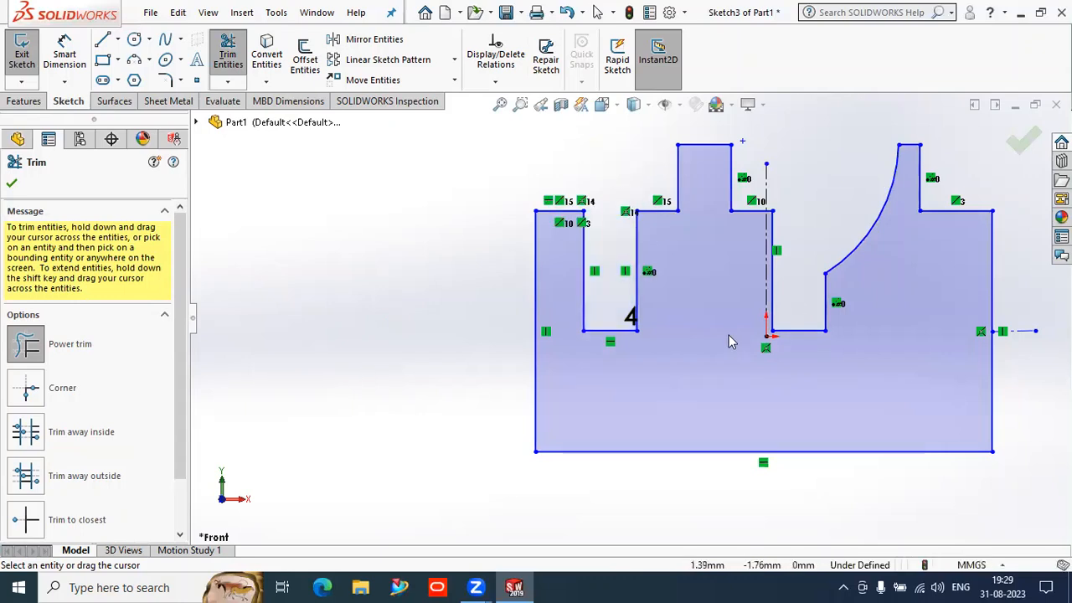
{"action": "scroll", "coordinate": [755, 331], "scroll_direction": "up", "scroll_amount": 1}
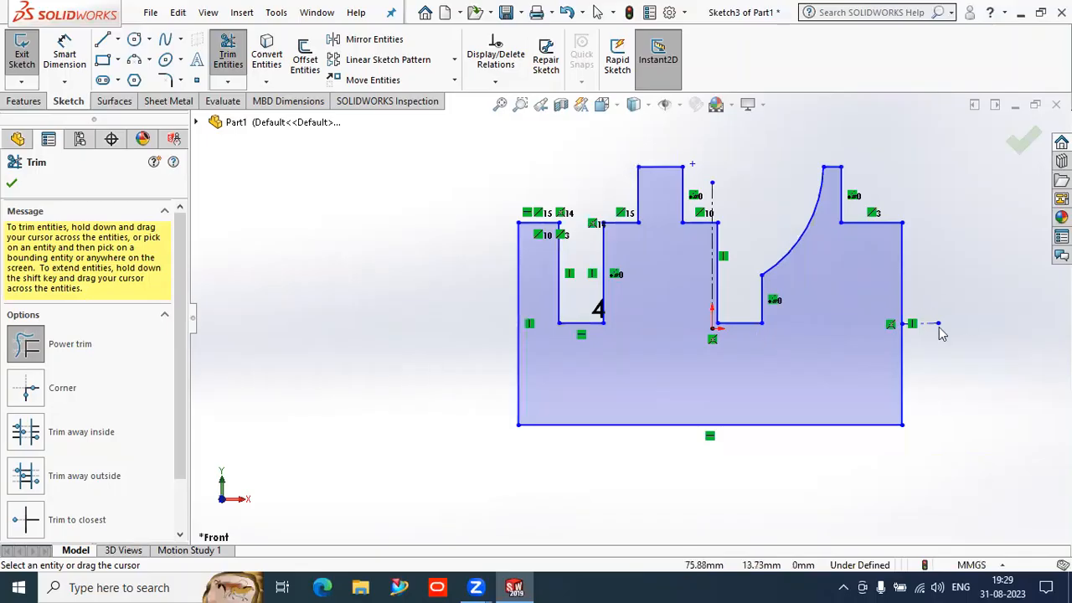
{"action": "scroll", "coordinate": [941, 346], "scroll_direction": "down", "scroll_amount": 2}
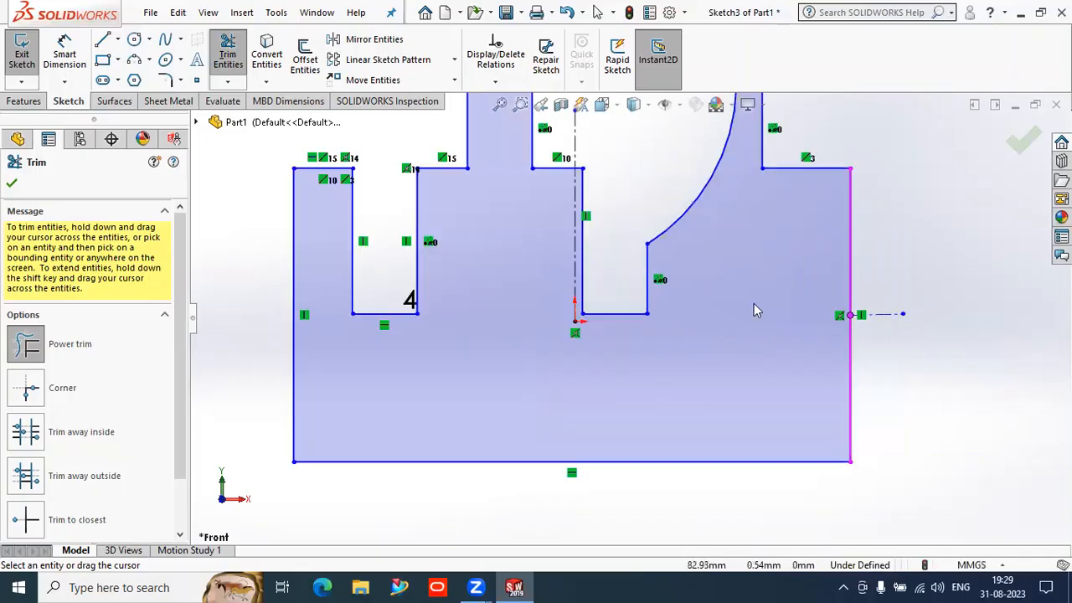
Finish trimming and extrude the closed profile from the sketch plane as a blind boss 40 mm deep
{"action": "scroll", "coordinate": [949, 242], "scroll_direction": "up", "scroll_amount": 2}
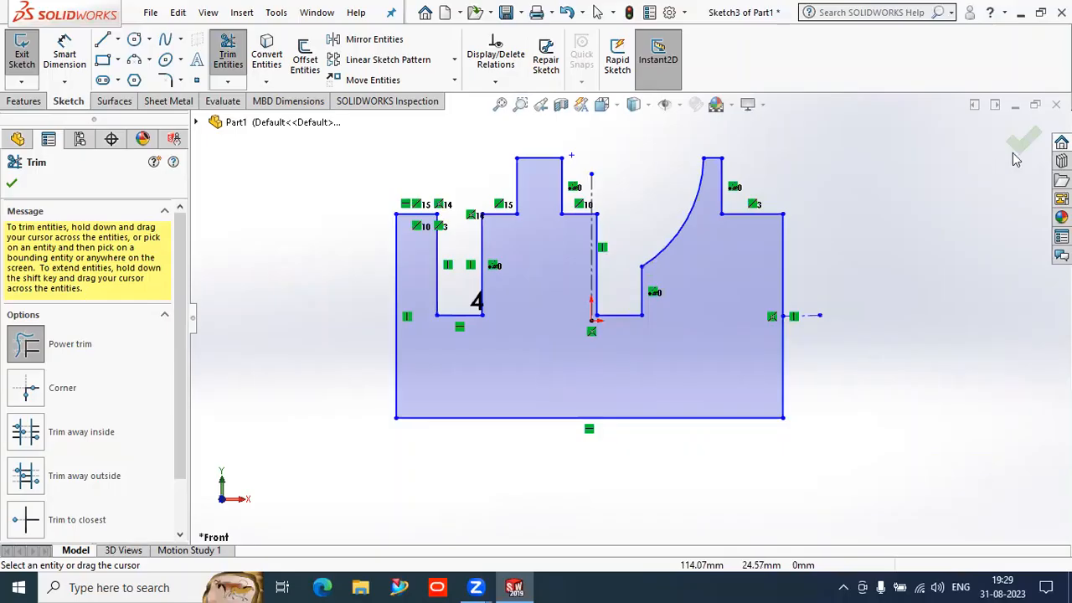
{"action": "left_click", "coordinate": [1021, 144]}
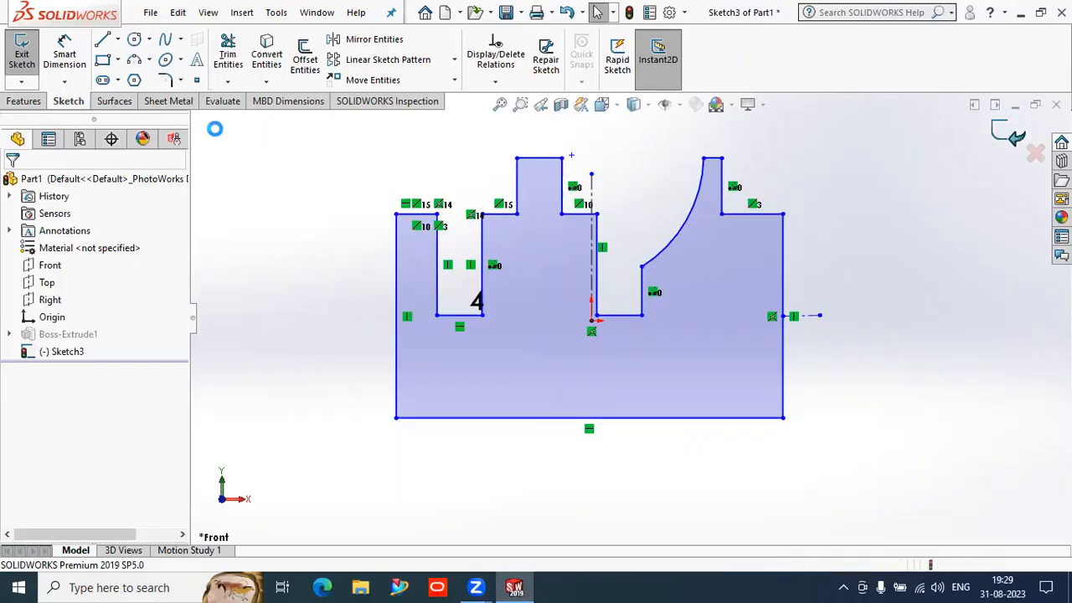
{"action": "left_click", "coordinate": [24, 101]}
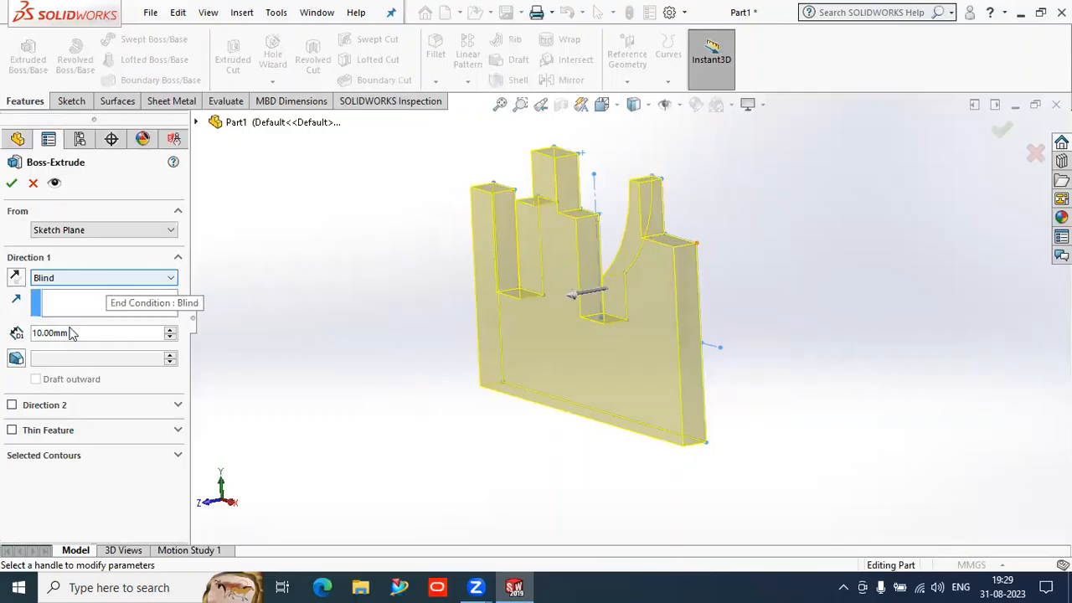
{"action": "left_click", "coordinate": [170, 331]}
{"action": "left_click", "coordinate": [170, 331]}
{"action": "left_click", "coordinate": [170, 331]}
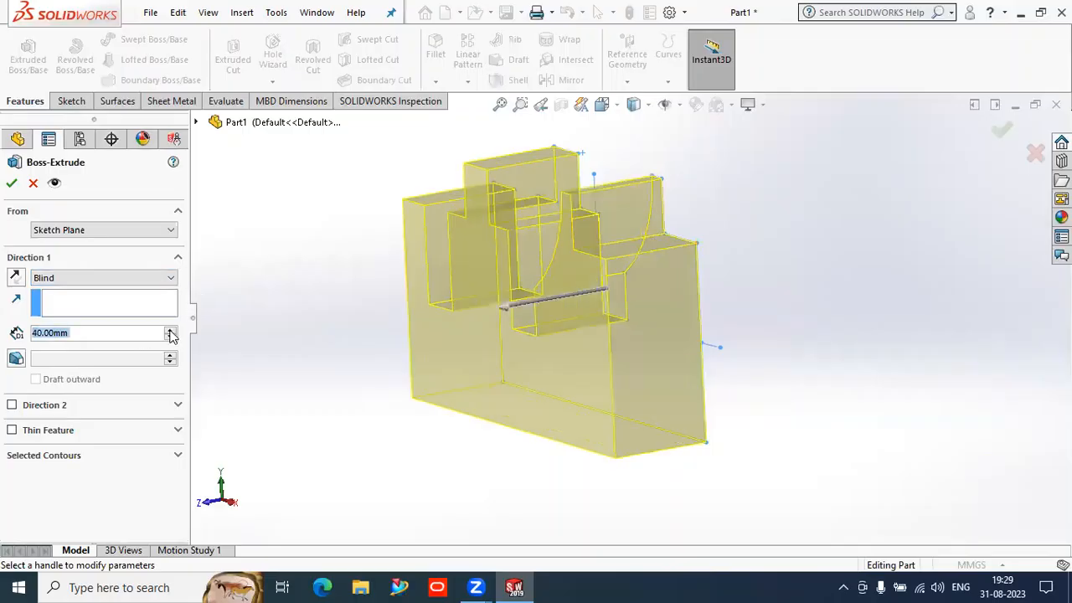
{"action": "middle_click_drag", "start_coordinate": [294, 310], "coordinate": [352, 307]}
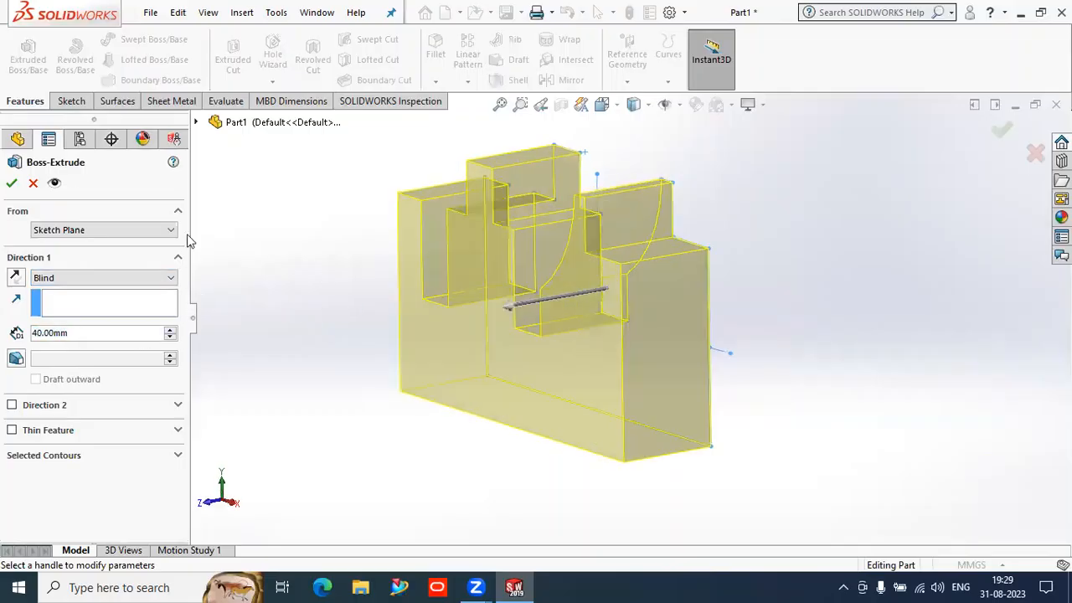
Show the extrusion's detailed preview without highlighting new or modified faces, and accept the feature
{"action": "left_click", "coordinate": [54, 185]}
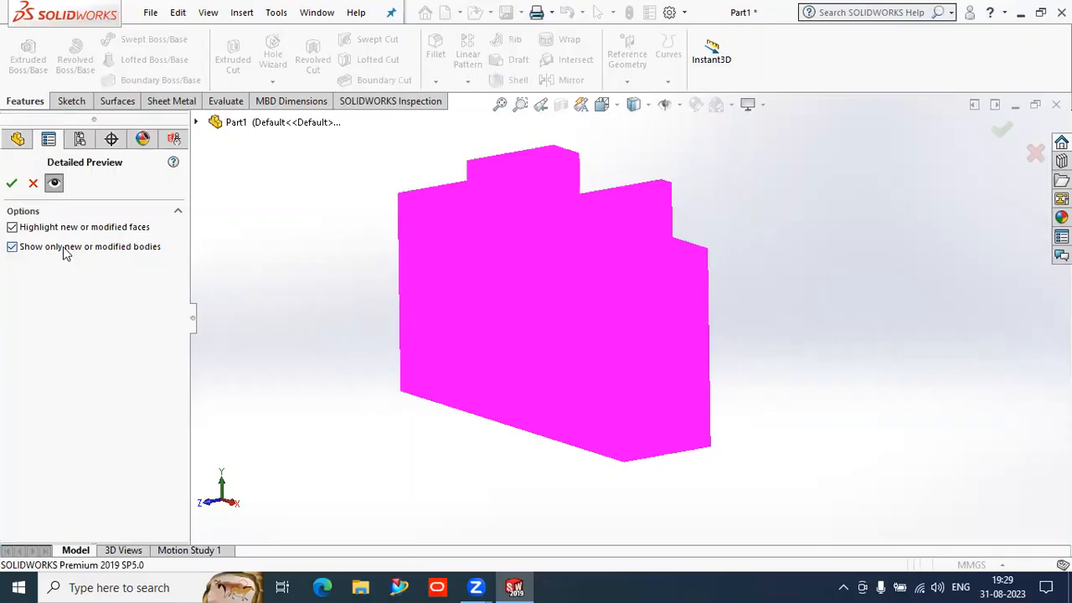
{"action": "left_click", "coordinate": [25, 249]}
{"action": "left_click", "coordinate": [11, 227]}
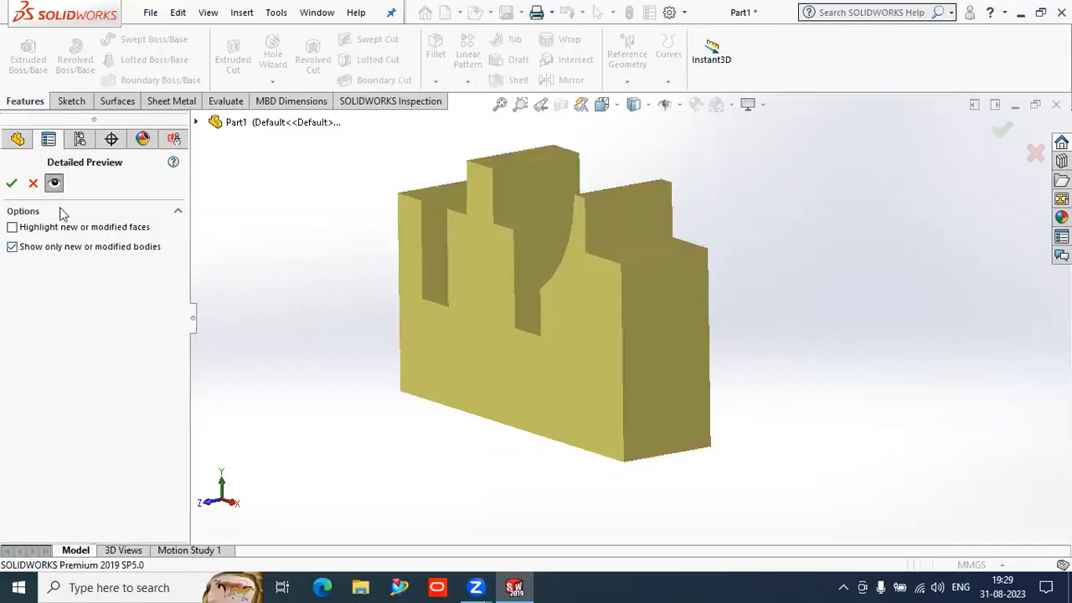
{"action": "left_click", "coordinate": [56, 185]}
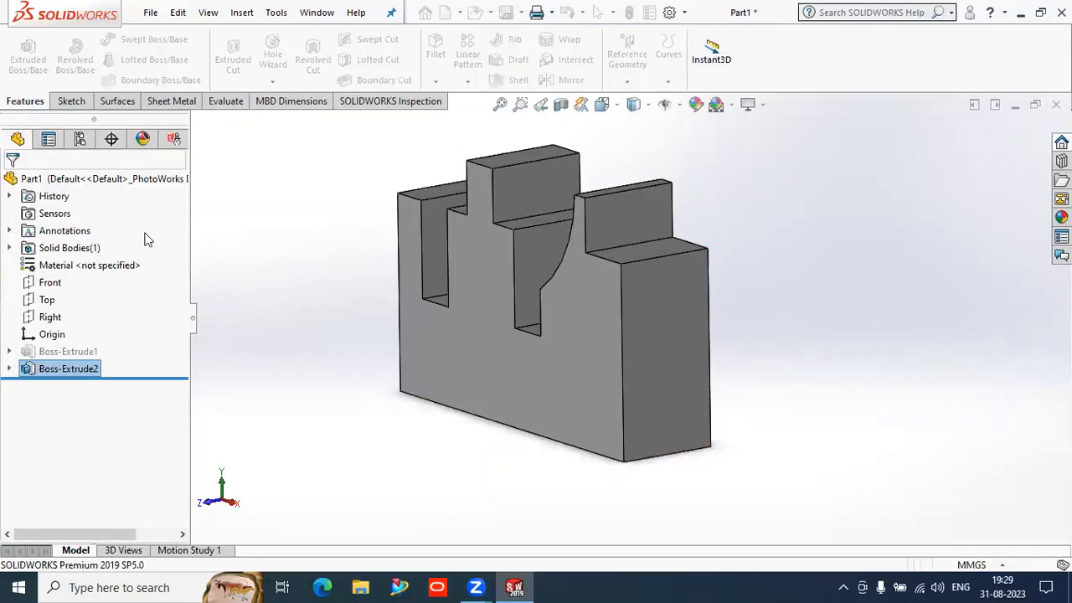
Edit the second boss extrusion and add a 4-degree inward draft to its first direction
{"action": "right_click", "coordinate": [73, 371]}
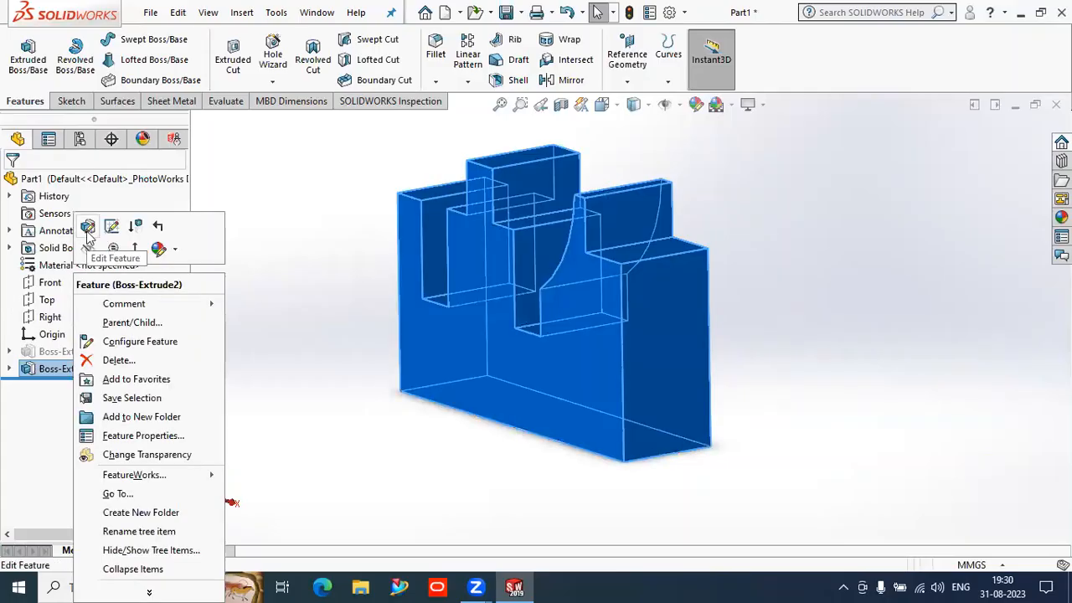
{"action": "left_click", "coordinate": [90, 226]}
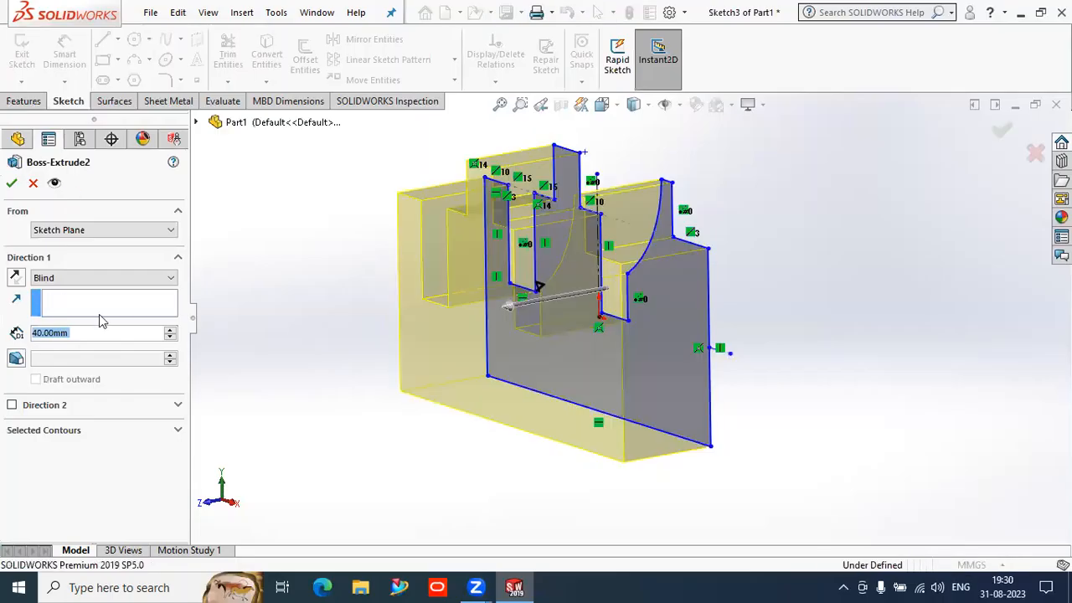
{"action": "left_click", "coordinate": [15, 360]}
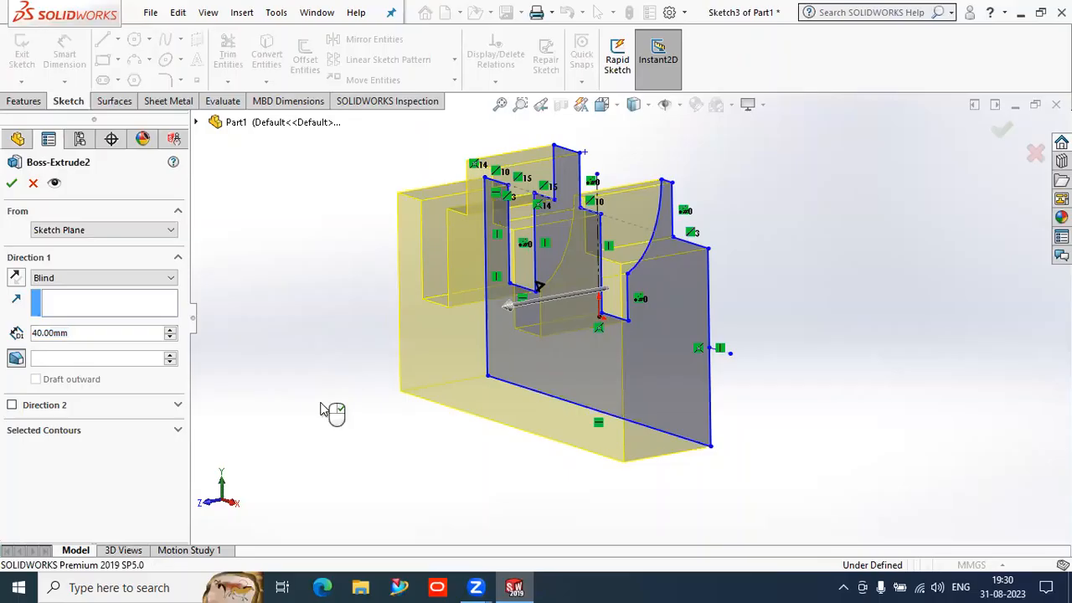
{"action": "middle_click_drag", "start_coordinate": [315, 416], "coordinate": [248, 299]}
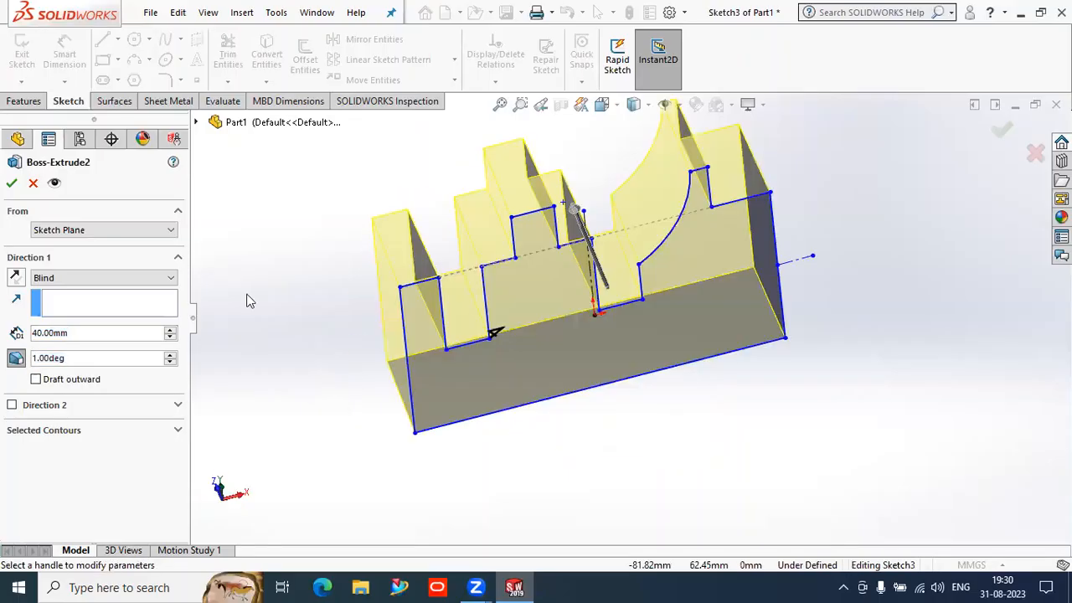
{"action": "left_click", "coordinate": [170, 356]}
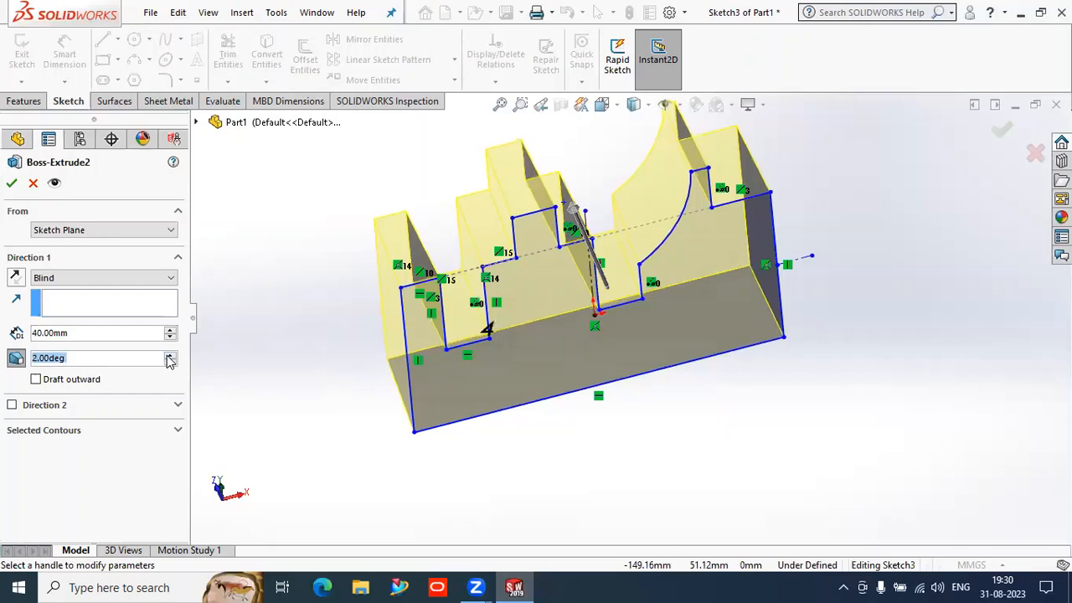
{"action": "middle_click_drag", "start_coordinate": [276, 487], "coordinate": [323, 478]}
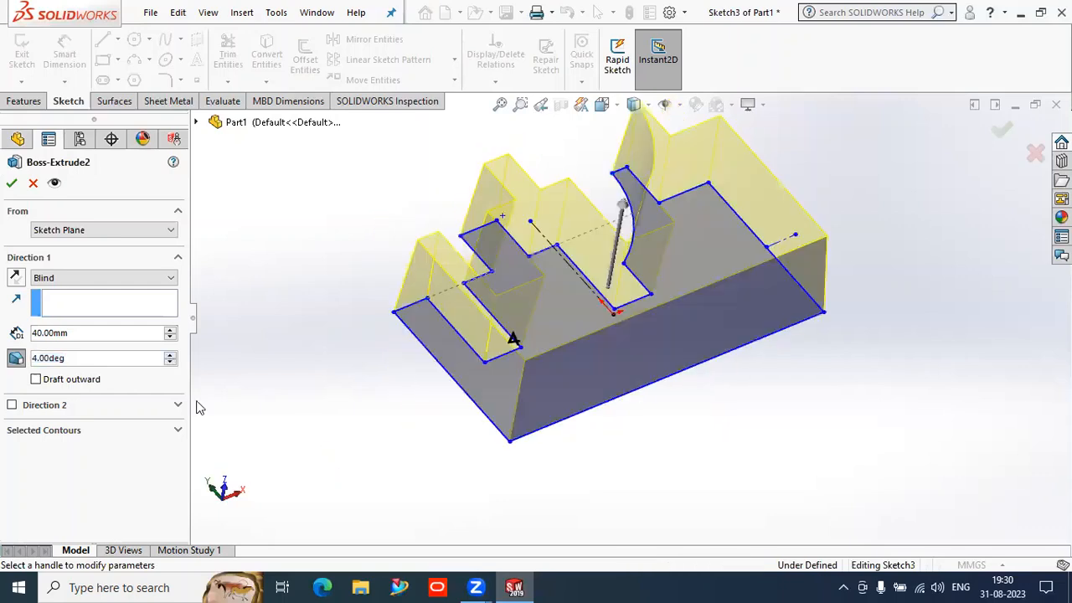
Examine the drafted extrusion from several sides in the detailed preview and accept it
{"action": "left_click", "coordinate": [36, 183]}
{"action": "mouse_move", "coordinate": [752, 446]}
{"action": "middle_mouse_down"}
{"action": "mouse_move", "coordinate": [768, 511]}
{"action": "mouse_move", "coordinate": [721, 259]}
{"action": "mouse_move", "coordinate": [732, 267]}
{"action": "mouse_move", "coordinate": [695, 260]}
{"action": "middle_mouse_up"}
{"action": "middle_click_drag", "start_coordinate": [737, 343], "coordinate": [555, 306]}
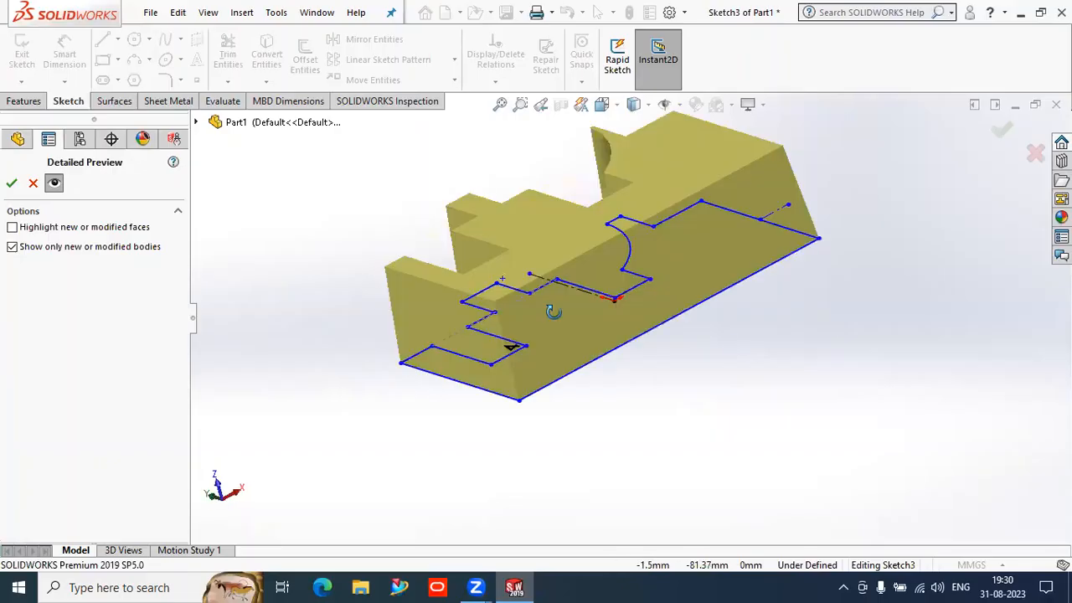
{"action": "key", "text": "Return"}
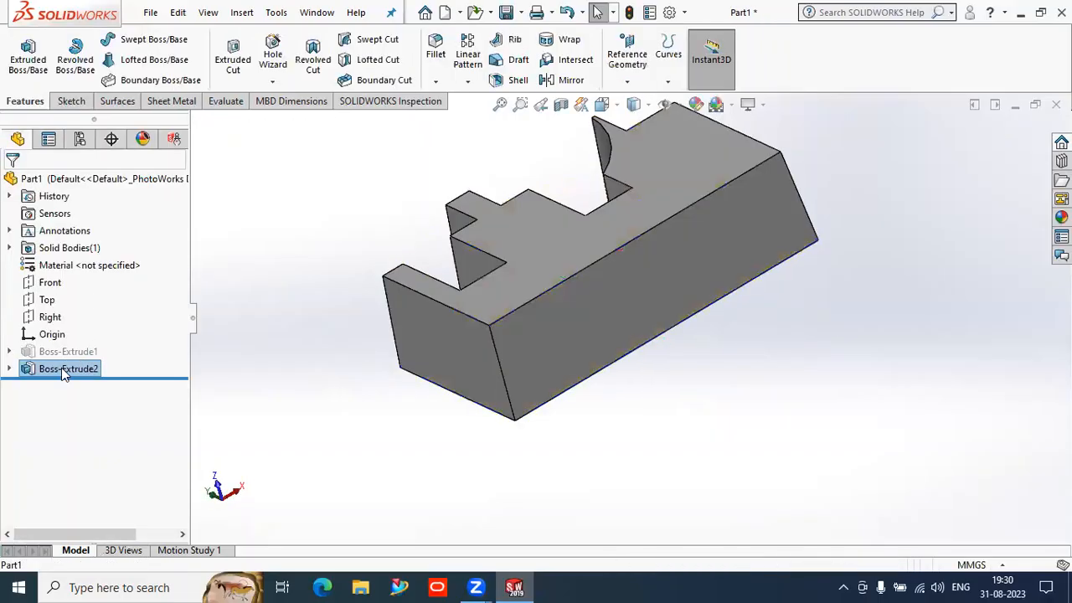
Reopen the extrusion for editing, try the draft outward, and turn the draft off
{"action": "right_click", "coordinate": [76, 245]}
{"action": "left_click", "coordinate": [121, 208]}
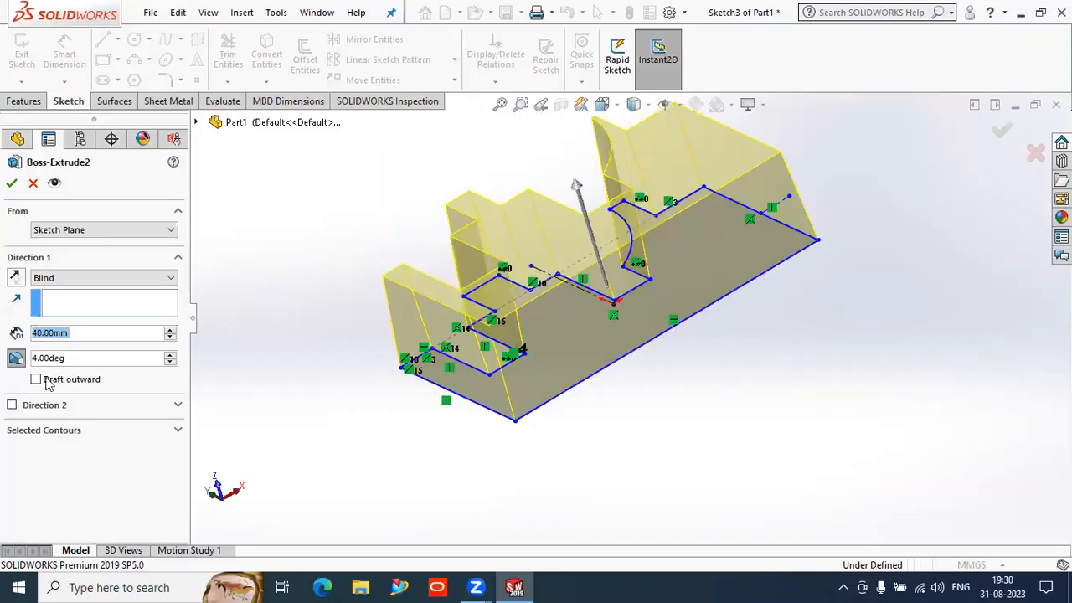
{"action": "left_click", "coordinate": [51, 381]}
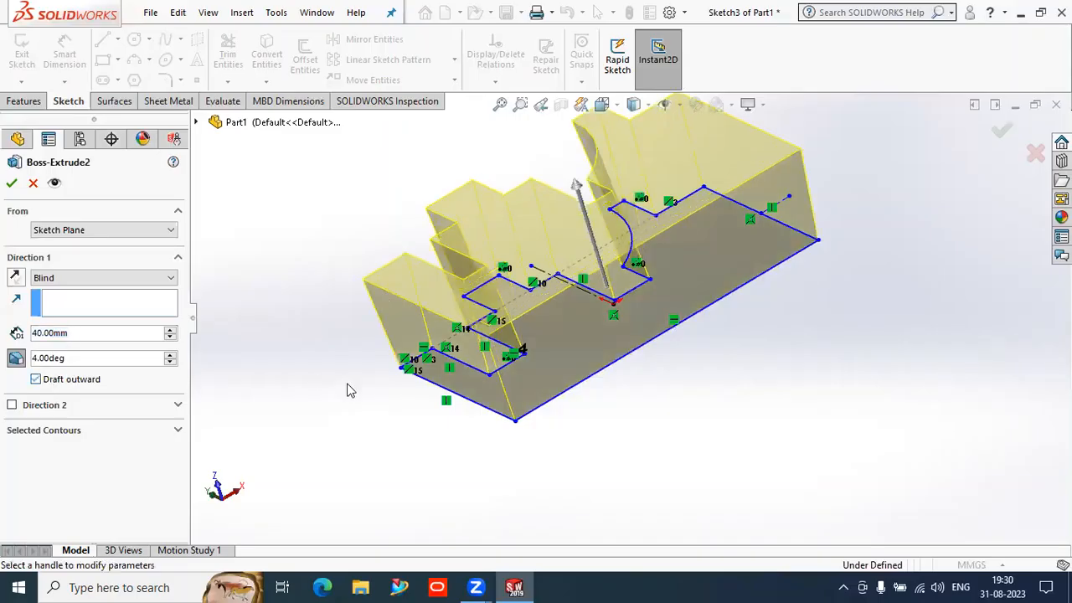
{"action": "middle_click_drag", "start_coordinate": [292, 327], "coordinate": [301, 338]}
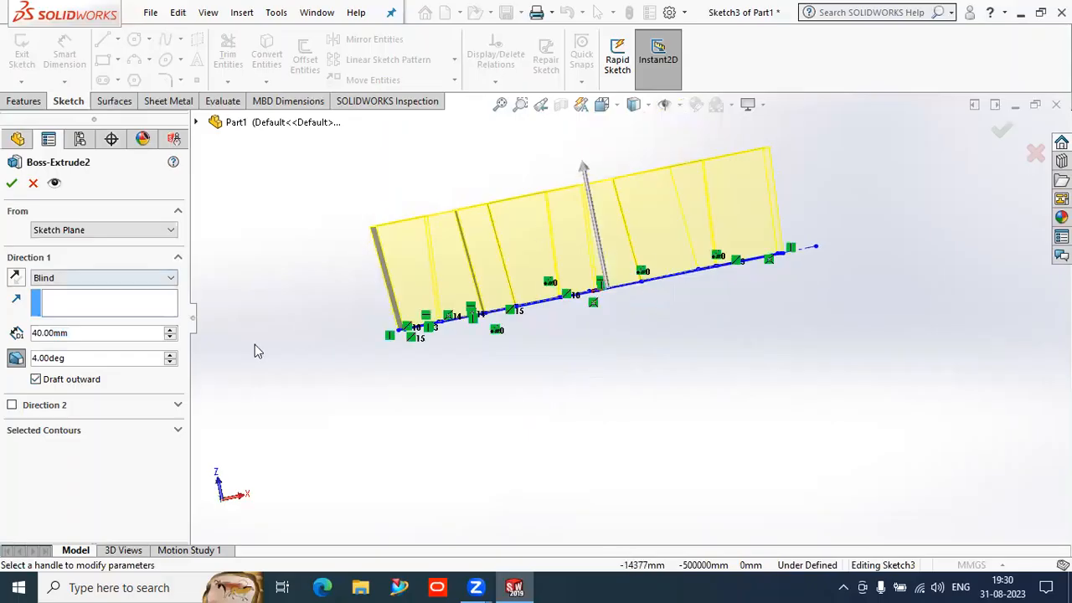
{"action": "middle_click_drag", "start_coordinate": [300, 348], "coordinate": [400, 311]}
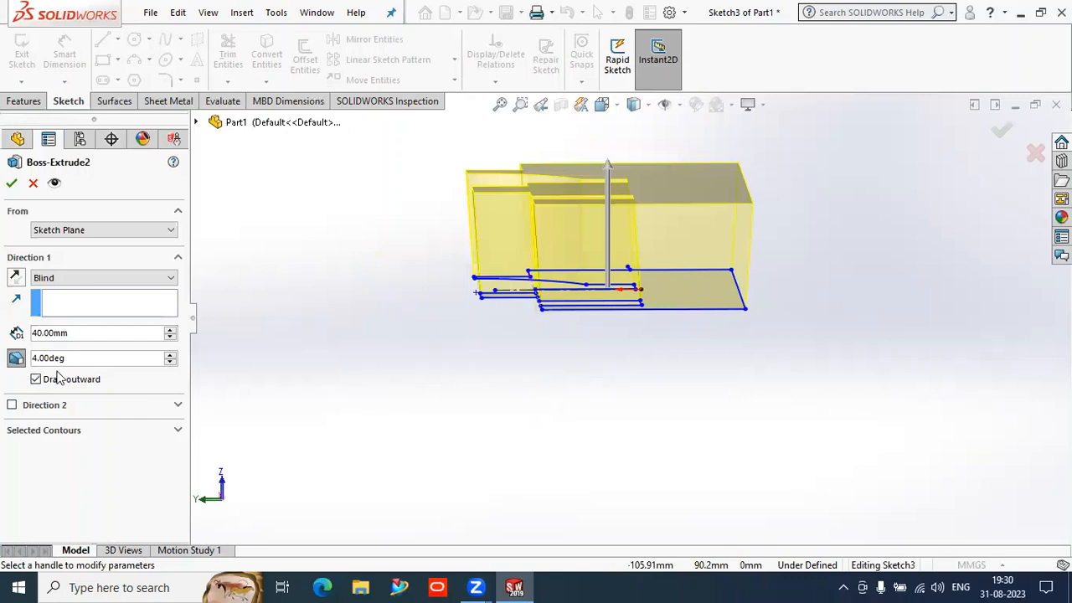
{"action": "left_click", "coordinate": [17, 359]}
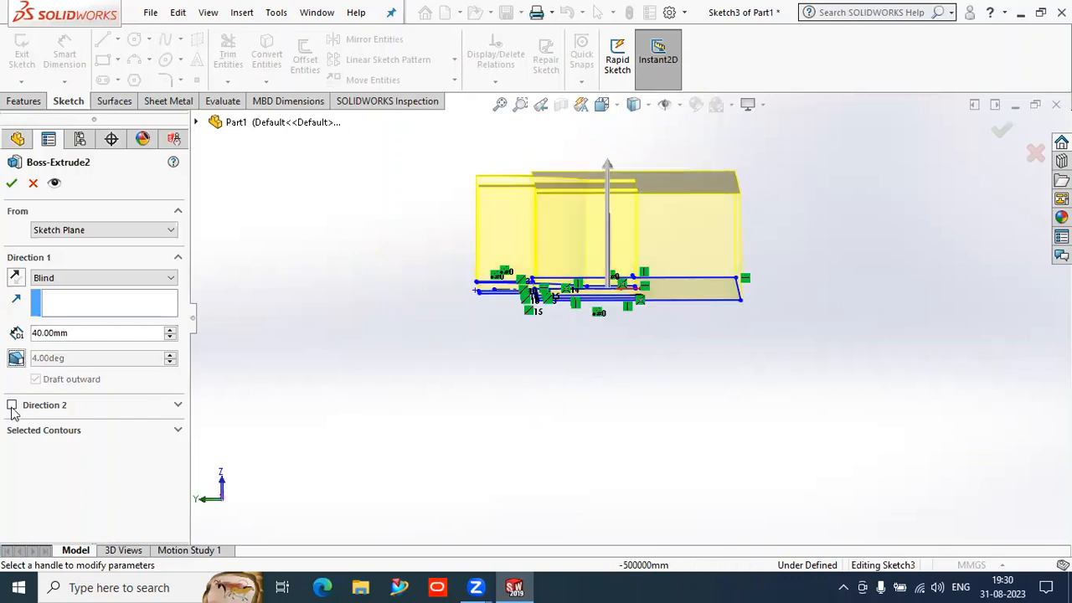
Enable a second blind extrusion direction on the opposite side of the sketch plane with a depth of 20 mm
{"action": "key", "text": "Left"}
{"action": "key", "text": "Left"}
{"action": "key", "text": "Left"}
{"action": "key", "text": "Left"}
{"action": "key", "text": "Left"}
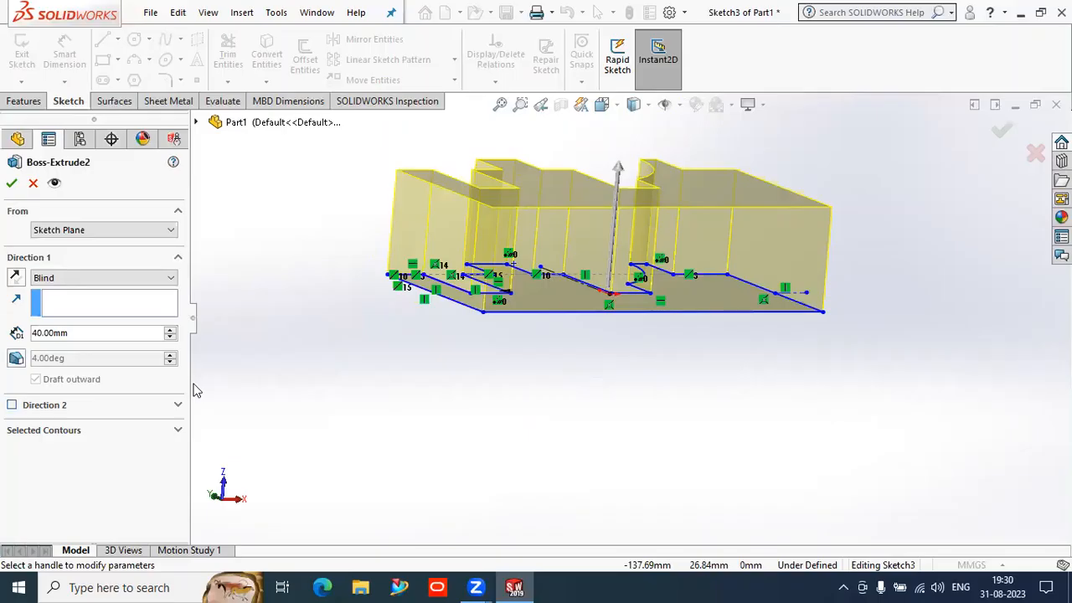
{"action": "left_click", "coordinate": [53, 409]}
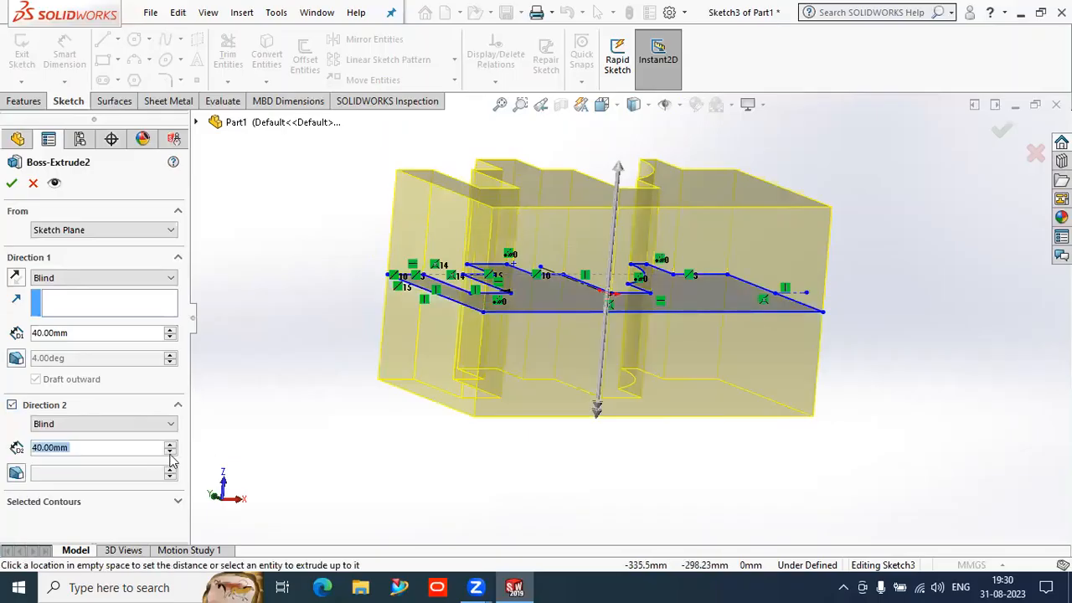
{"action": "left_click", "coordinate": [171, 453]}
{"action": "left_click", "coordinate": [170, 452]}
{"action": "middle_click_drag", "start_coordinate": [494, 377], "coordinate": [462, 419]}
{"action": "middle_click_drag", "start_coordinate": [565, 359], "coordinate": [553, 382]}
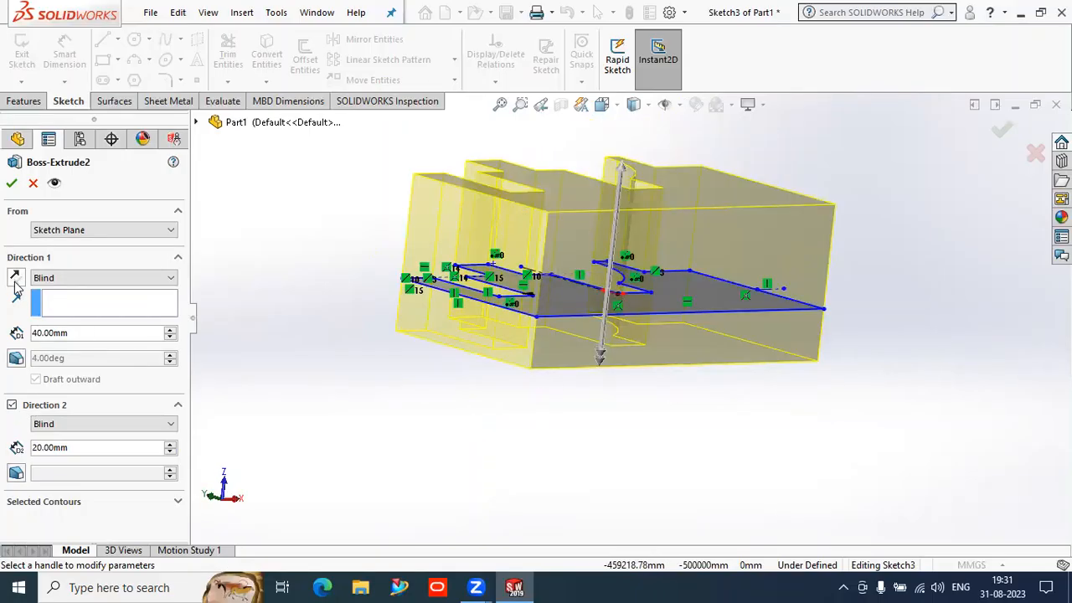
Check the two-direction extrusion in the detailed preview, accept it, and inspect the resulting block
{"action": "left_click", "coordinate": [14, 279]}
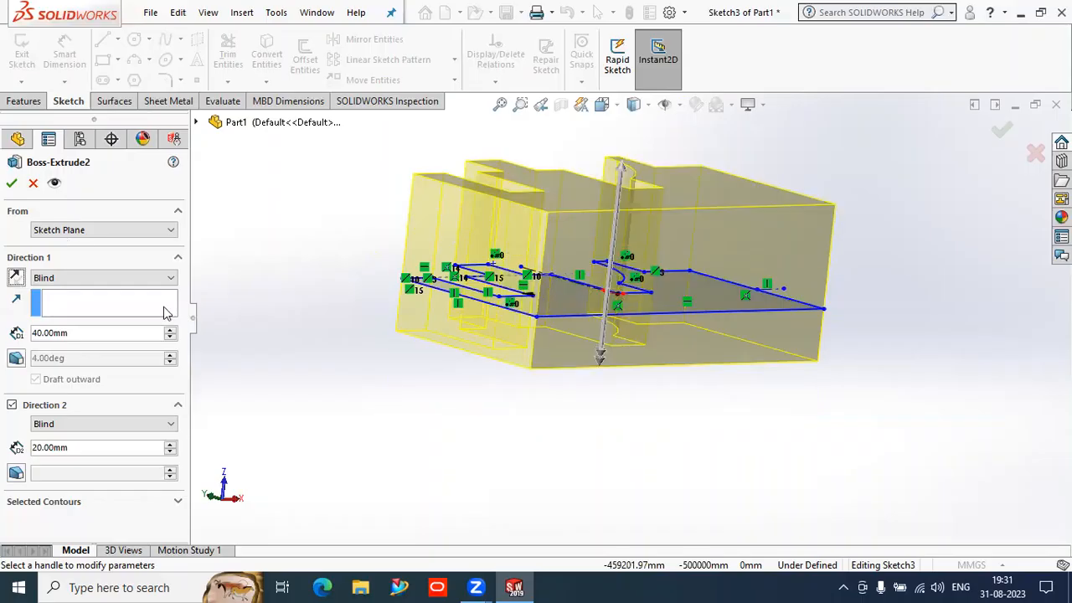
{"action": "left_click", "coordinate": [53, 184]}
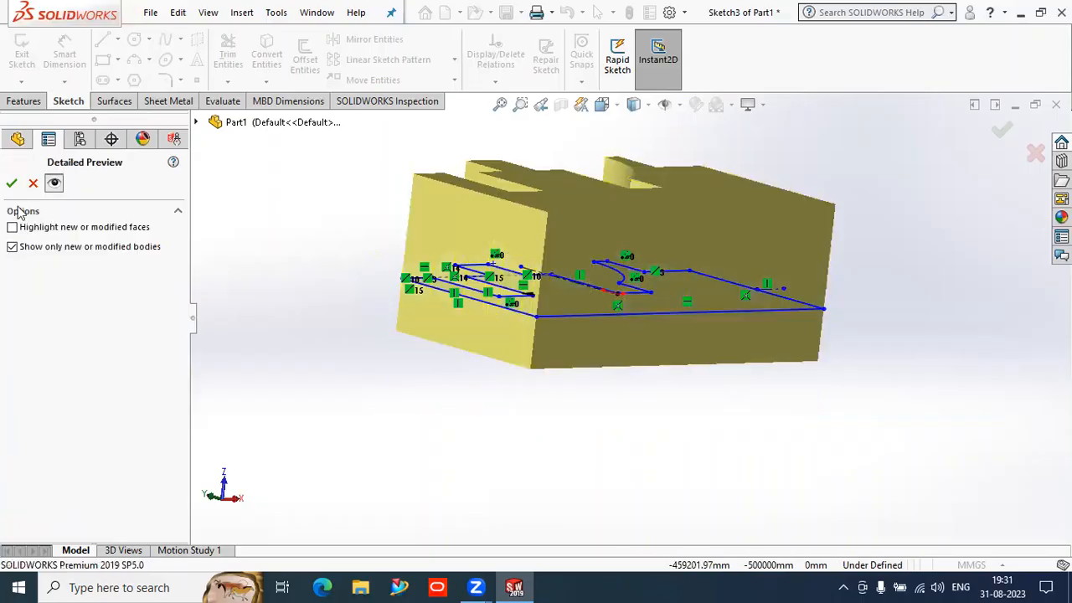
{"action": "left_click", "coordinate": [53, 183]}
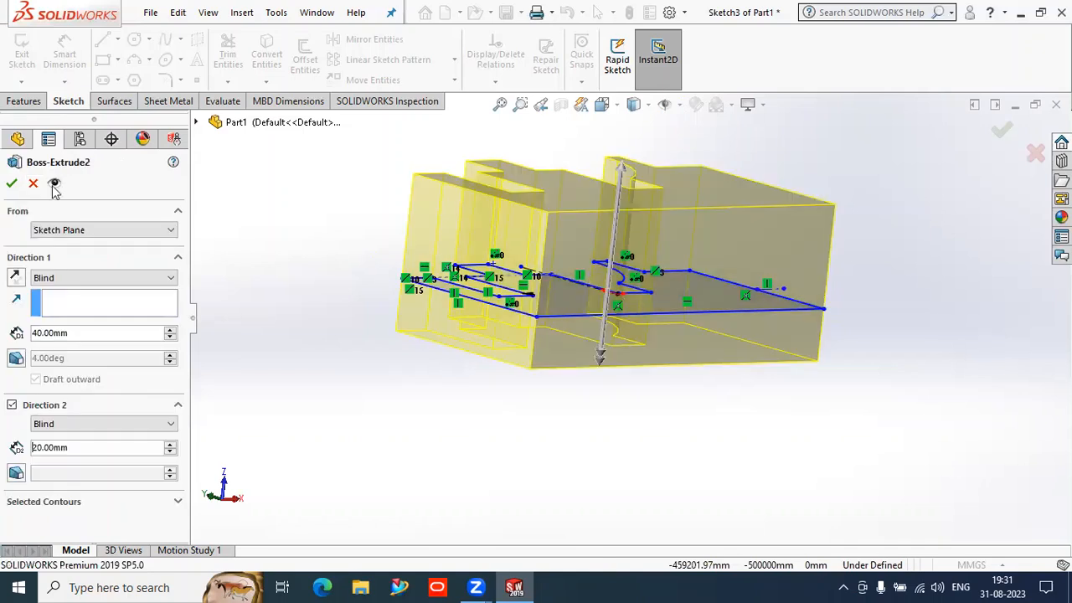
{"action": "left_click", "coordinate": [54, 185]}
{"action": "left_click", "coordinate": [11, 186]}
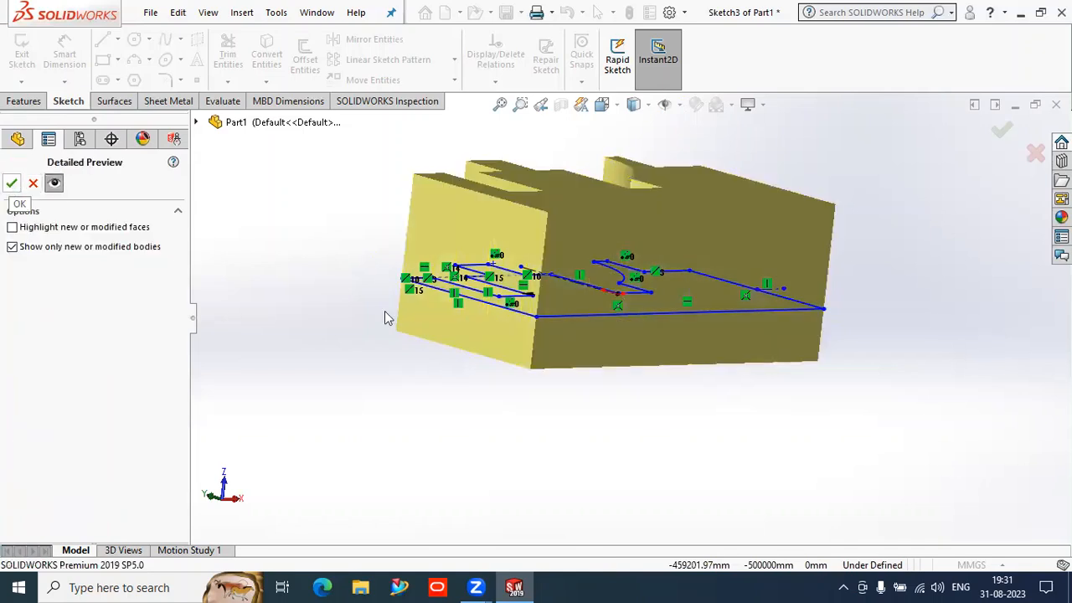
{"action": "middle_click_drag", "start_coordinate": [530, 439], "coordinate": [654, 441]}
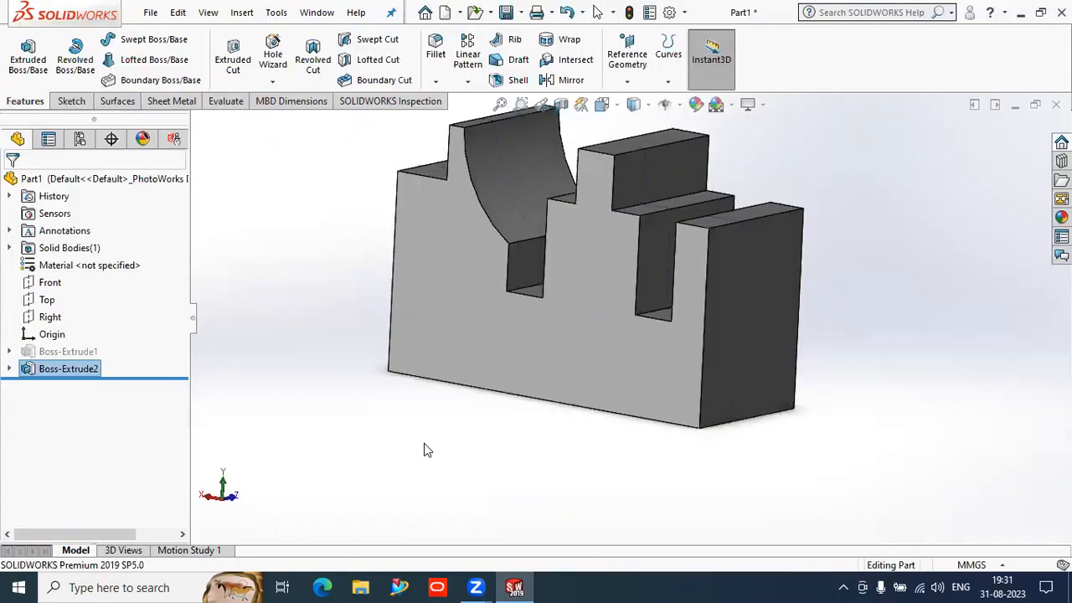
{"action": "key", "text": "f"}
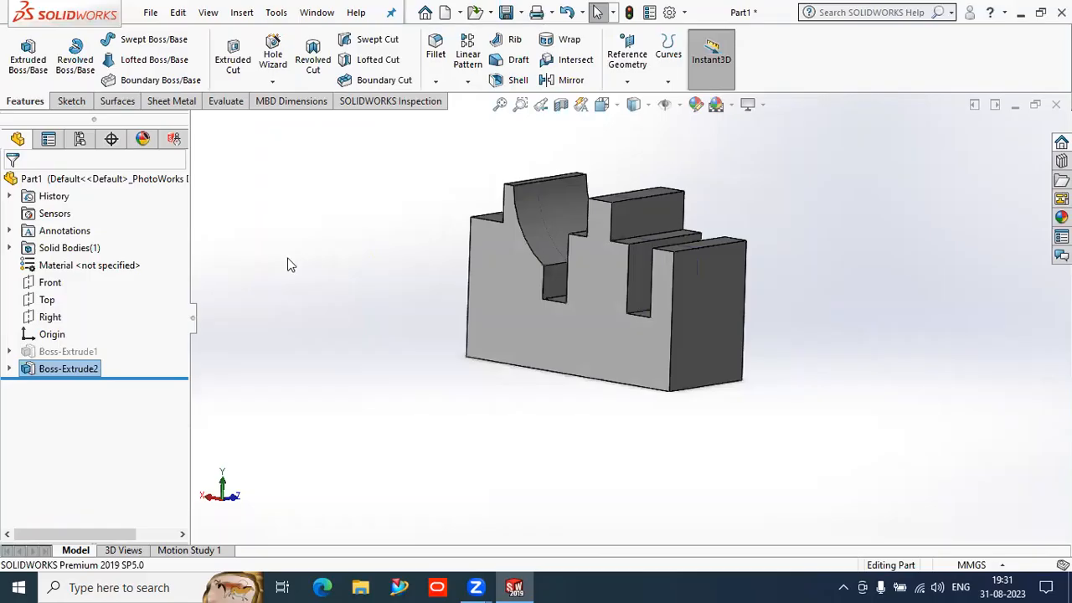
Start a new sketch on the block's flat end face beside the first narrow slot
{"action": "left_click", "coordinate": [71, 101]}
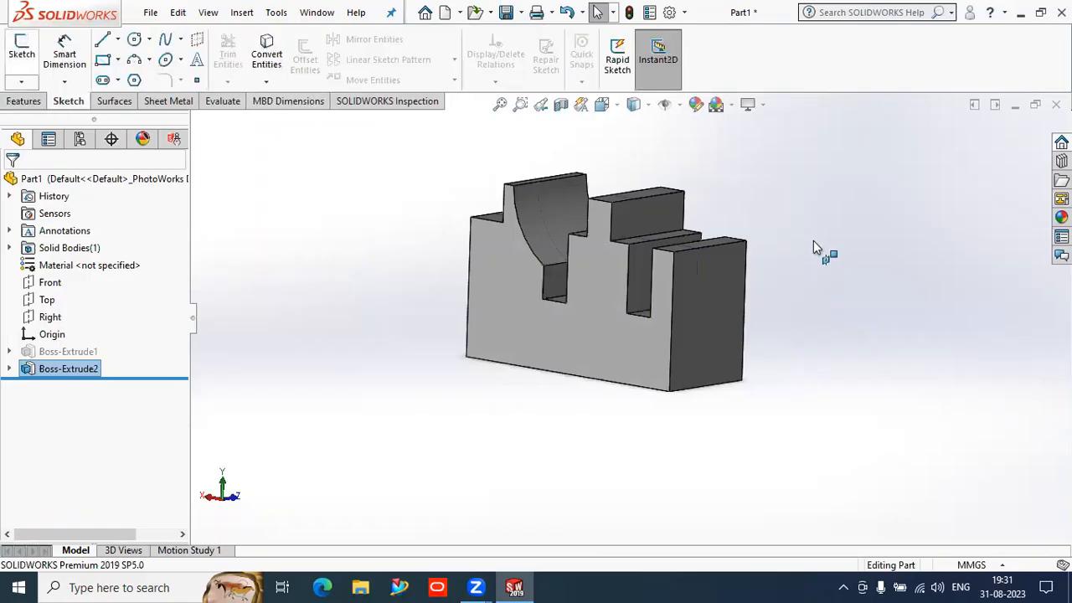
{"action": "left_click", "coordinate": [719, 276]}
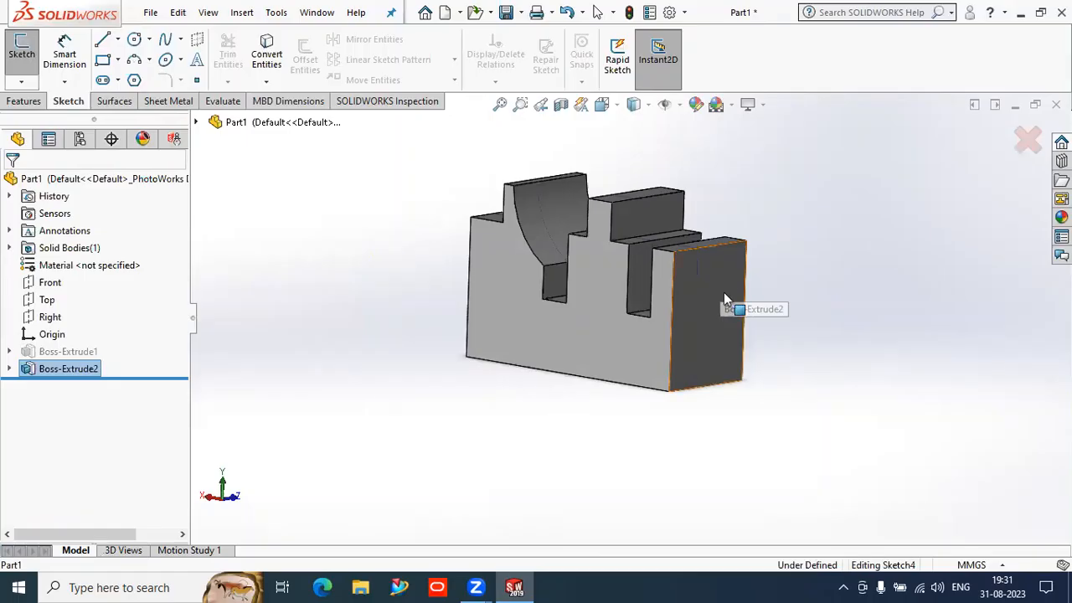
{"action": "left_click", "coordinate": [751, 285]}
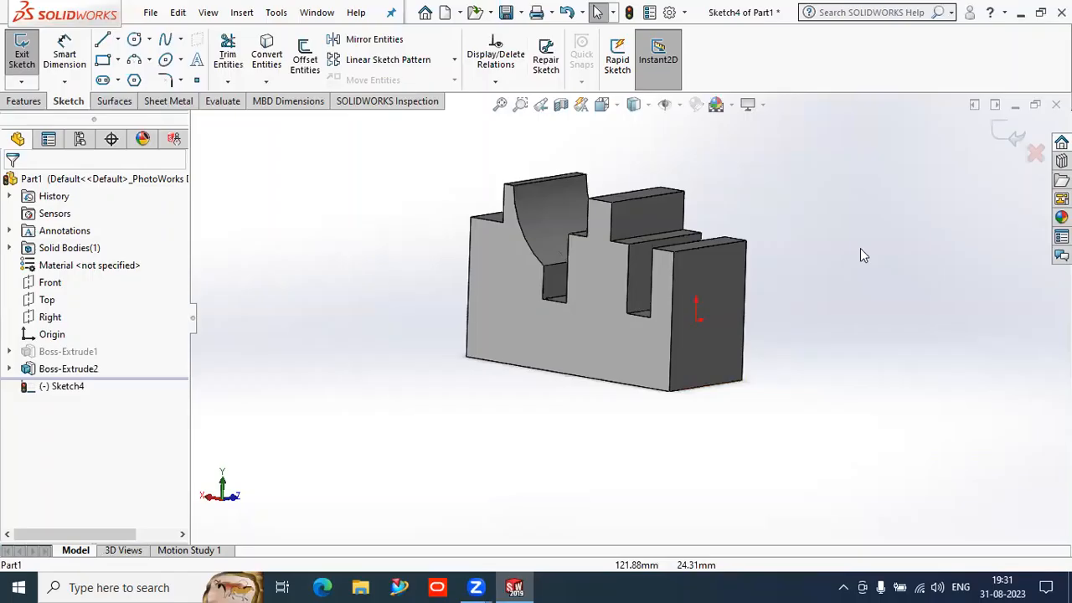
{"action": "right_click", "coordinate": [835, 210]}
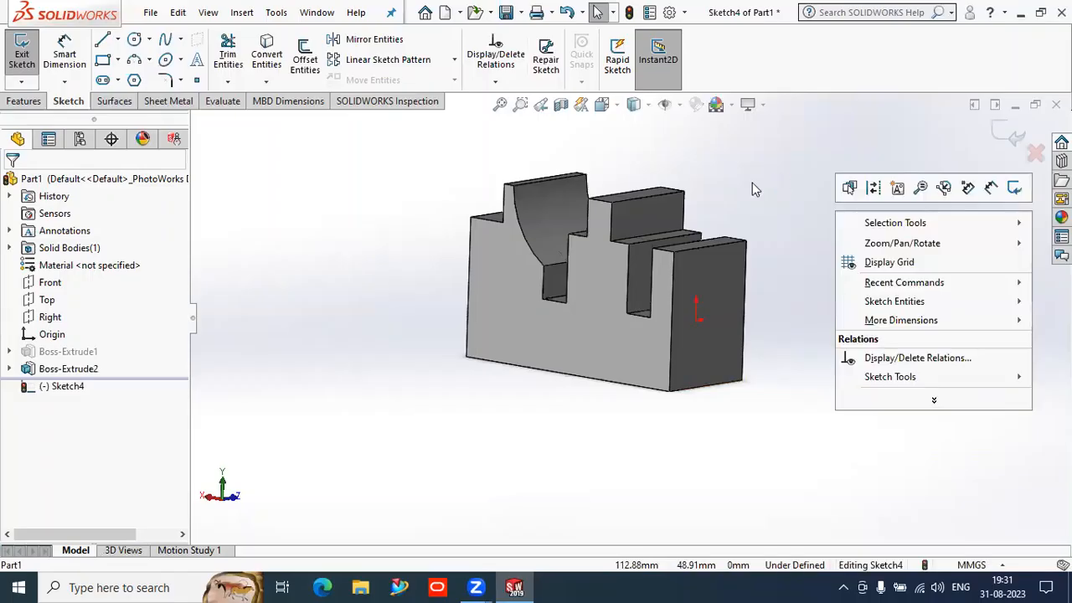
{"action": "left_click", "coordinate": [664, 134]}
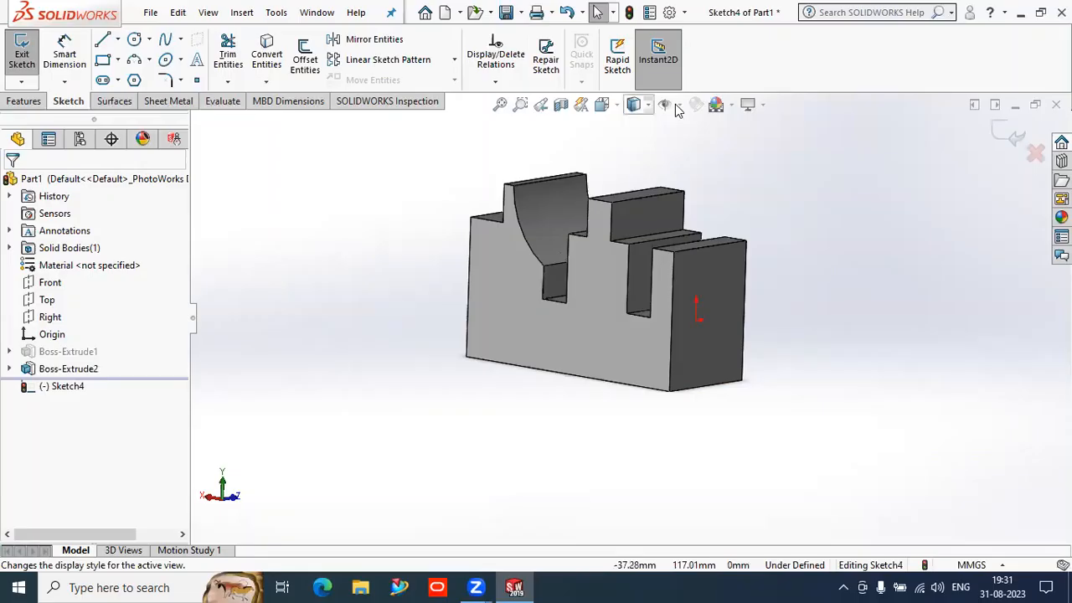
{"action": "left_click", "coordinate": [679, 106]}
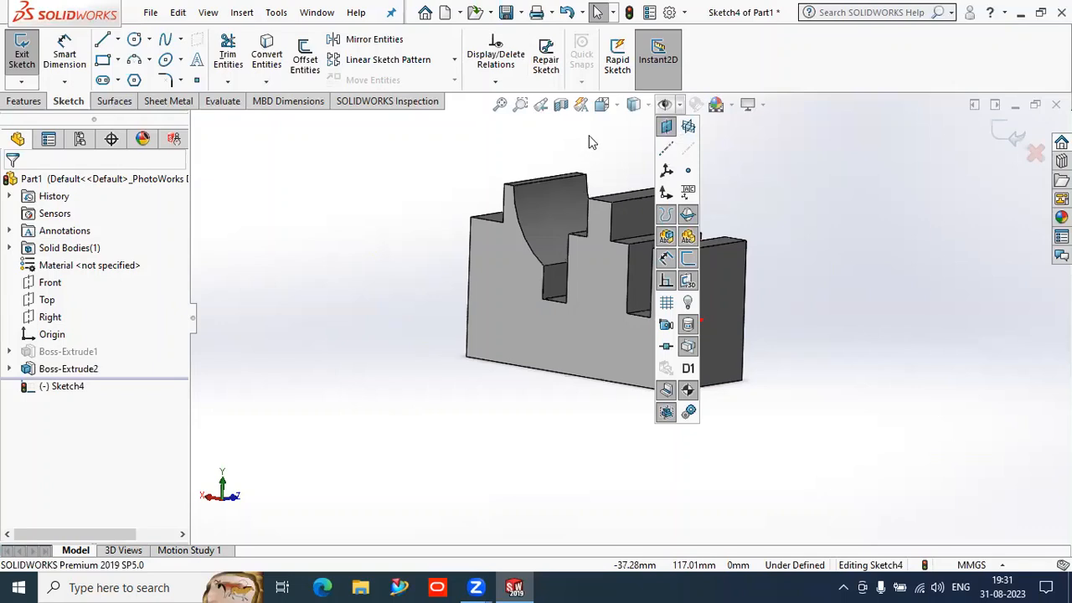
{"action": "left_click", "coordinate": [364, 199]}
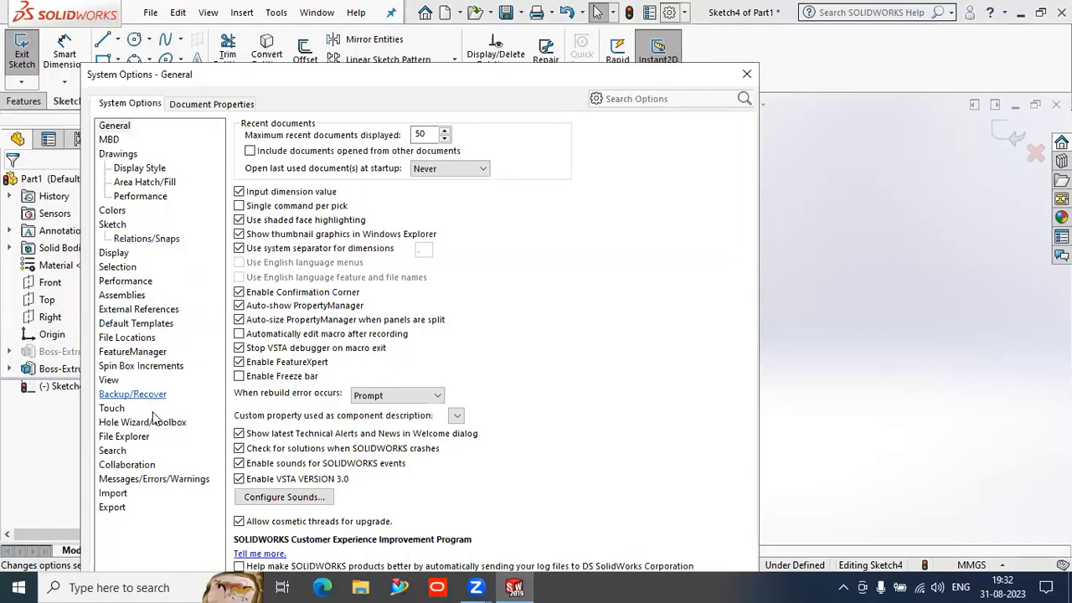
Enable the system sketch option that auto-rotates the view normal to the sketch plane on sketch creation and edit
{"action": "left_click", "coordinate": [114, 224]}
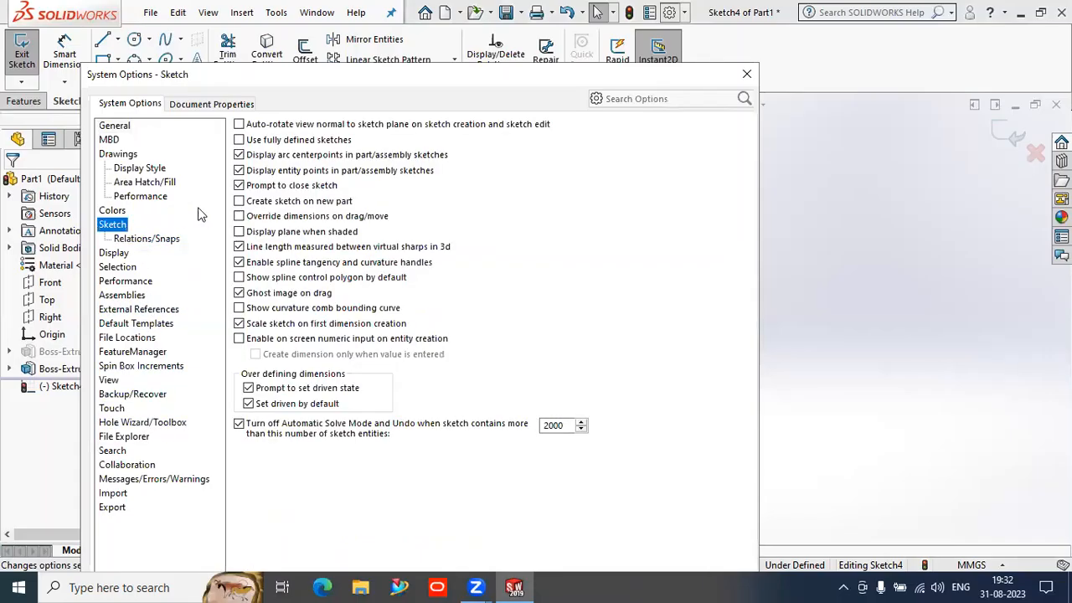
{"action": "left_click", "coordinate": [285, 125]}
{"action": "left_click_drag", "start_coordinate": [452, 76], "coordinate": [501, 21]}
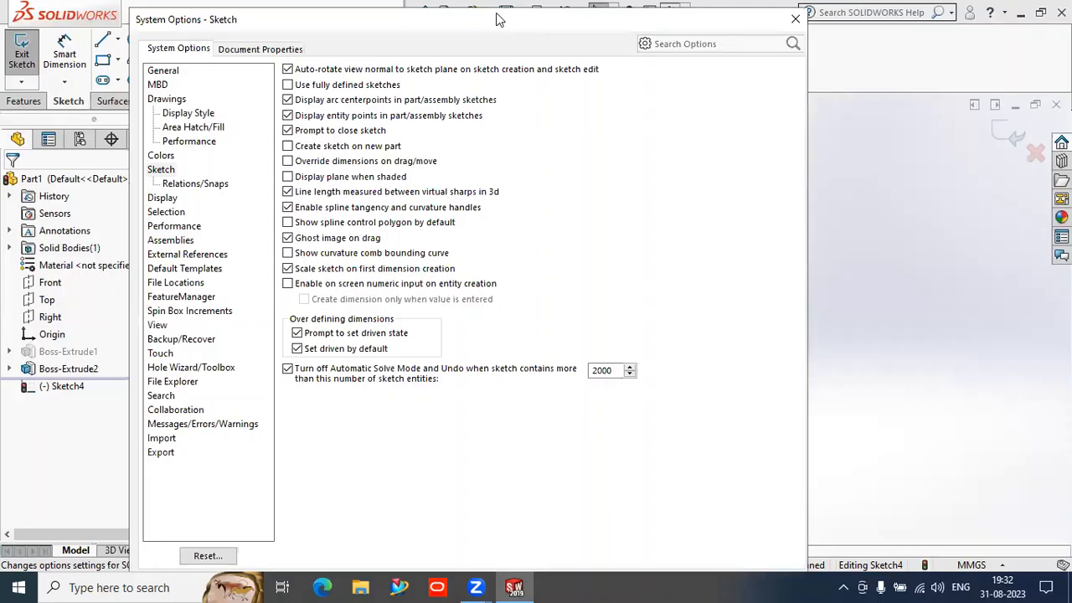
{"action": "left_click_drag", "start_coordinate": [499, 19], "coordinate": [539, 32]}
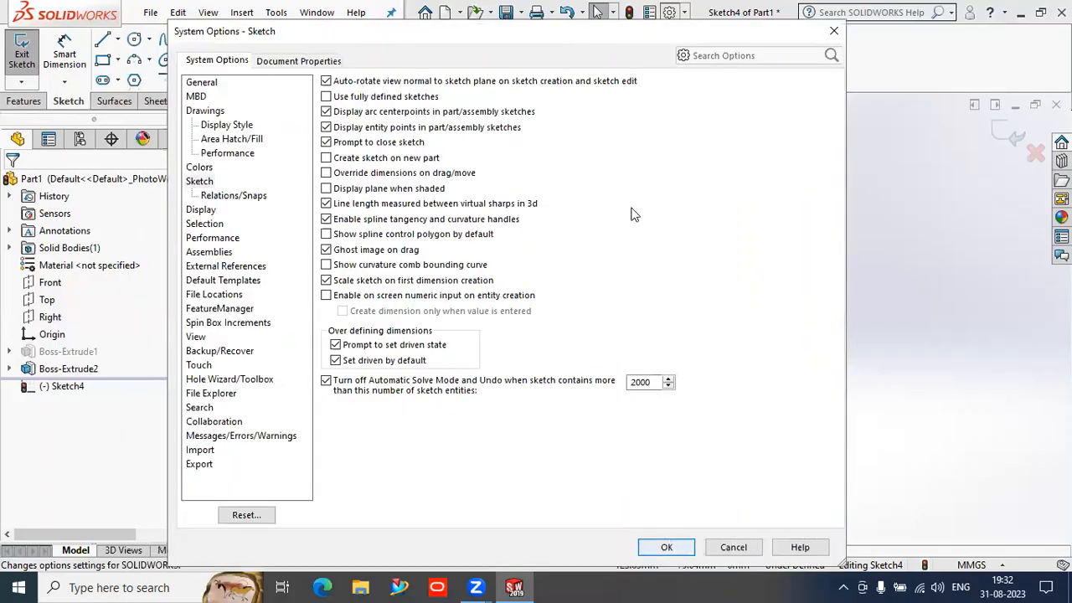
{"action": "left_click_drag", "start_coordinate": [552, 23], "coordinate": [582, 19]}
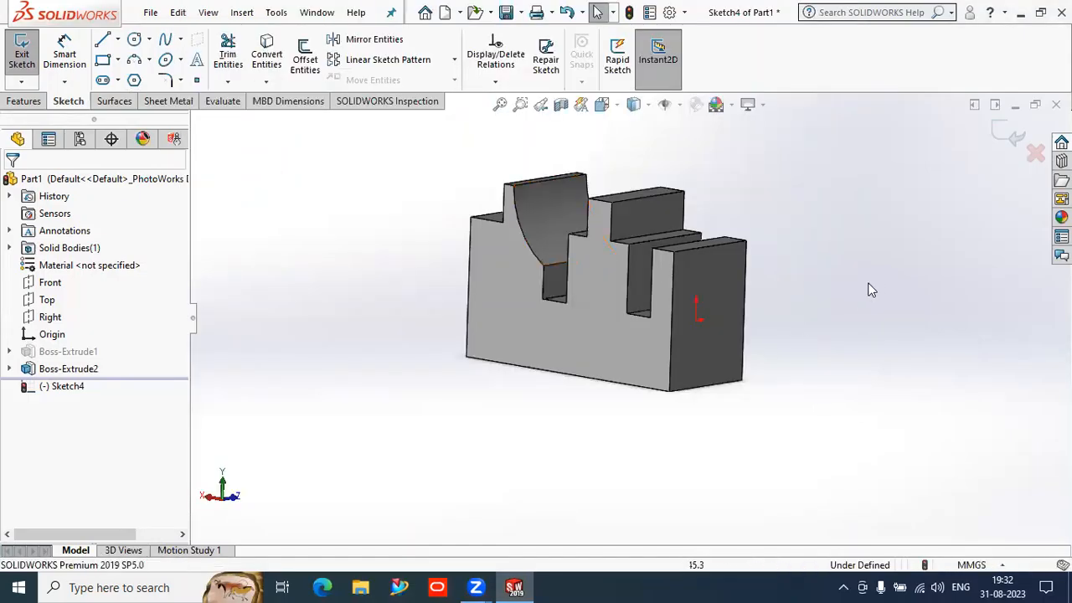
View the sketch plane face-on, draw a circle of about 11 mm radius across the end face's top edge, and exit the sketch
{"action": "left_click", "coordinate": [615, 109]}
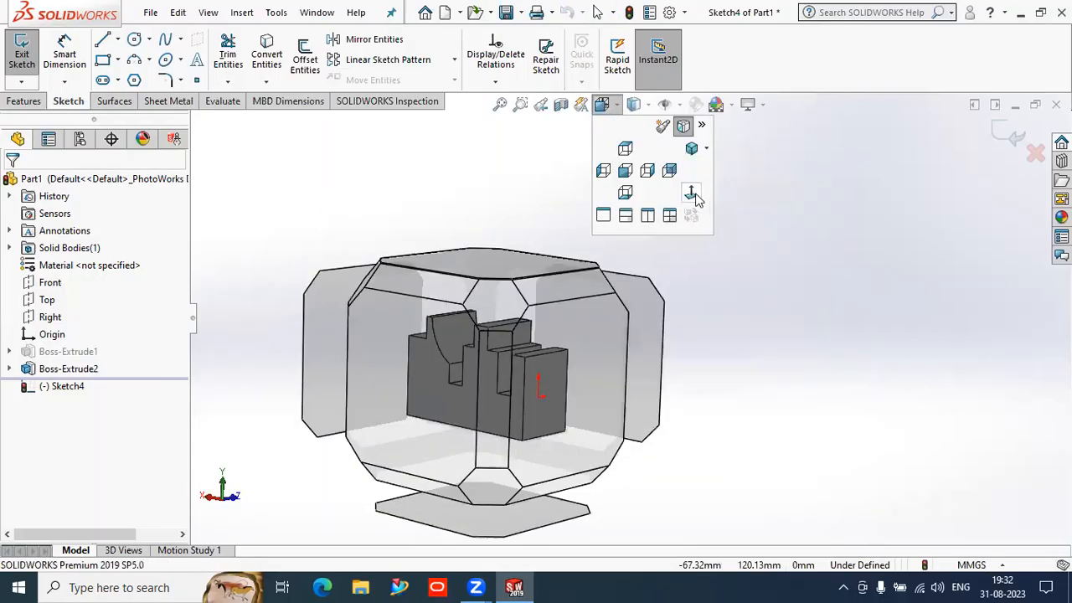
{"action": "left_click", "coordinate": [693, 196]}
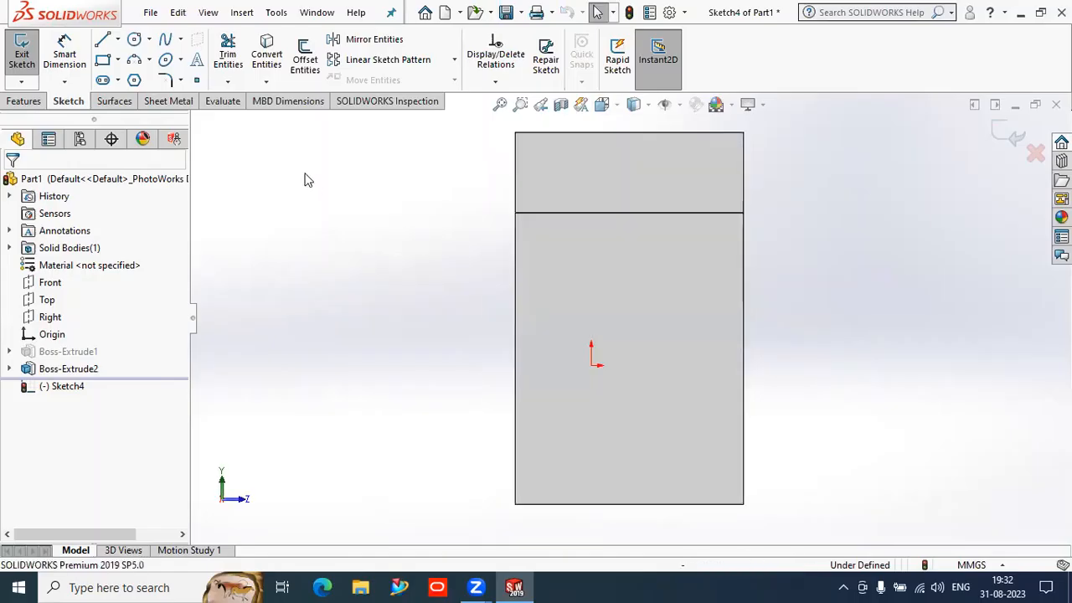
{"action": "key", "text": "z"}
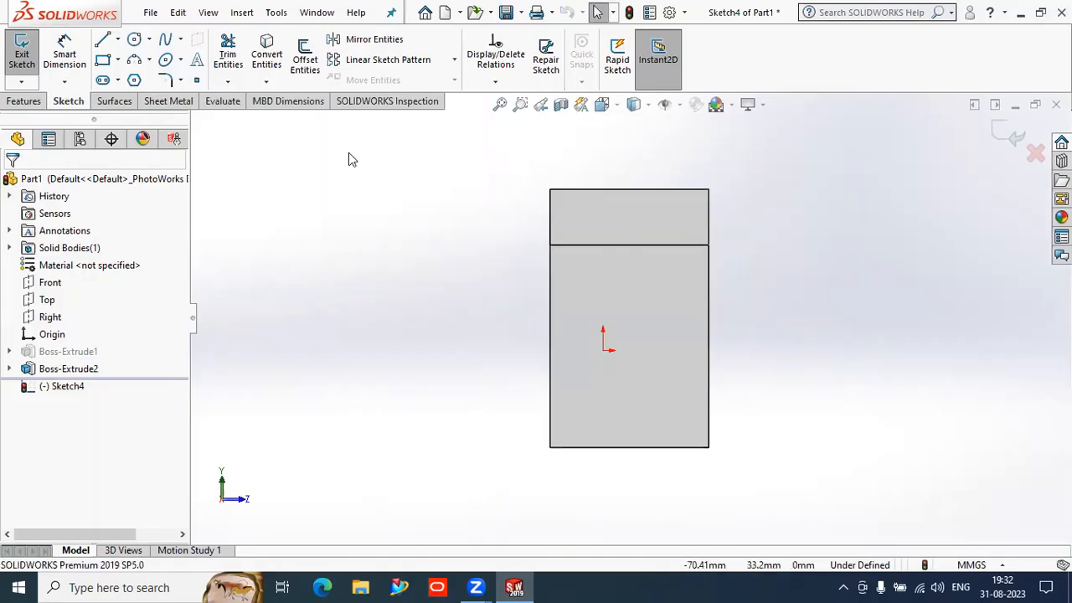
{"action": "left_click", "coordinate": [121, 46]}
{"action": "left_click", "coordinate": [135, 40]}
{"action": "left_click", "coordinate": [629, 227]}
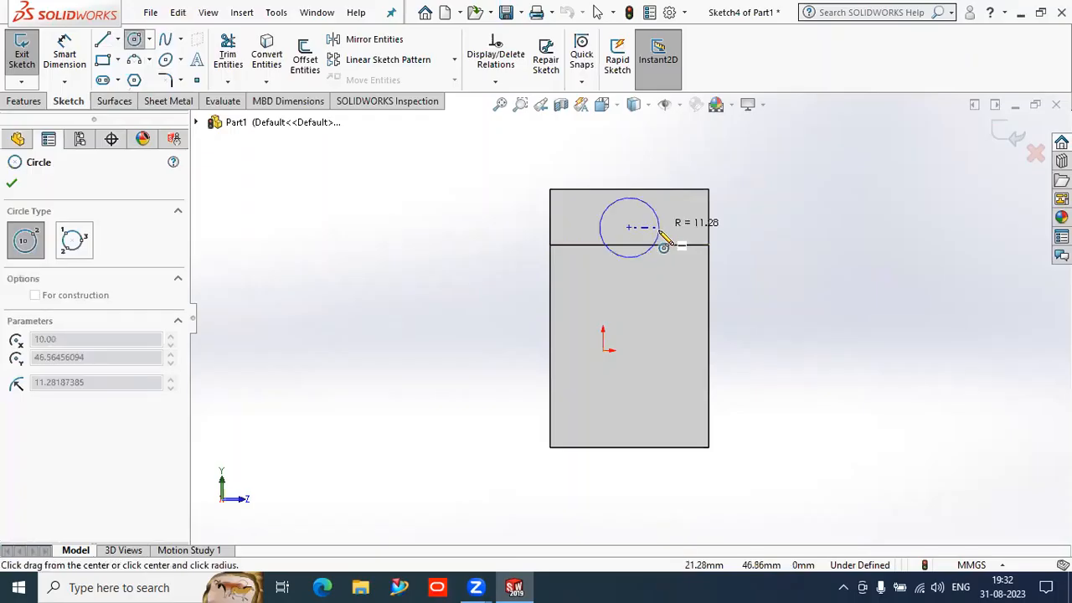
{"action": "left_click", "coordinate": [659, 237]}
{"action": "middle_click_drag", "start_coordinate": [507, 303], "coordinate": [532, 309]}
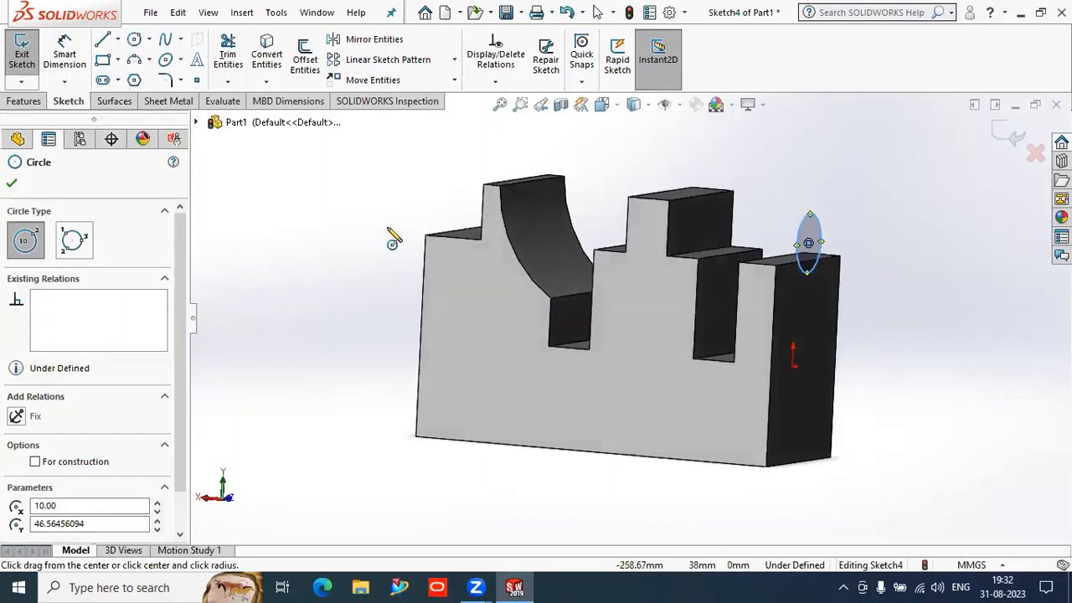
{"action": "middle_click_drag", "start_coordinate": [212, 192], "coordinate": [219, 190]}
{"action": "left_click", "coordinate": [1003, 136]}
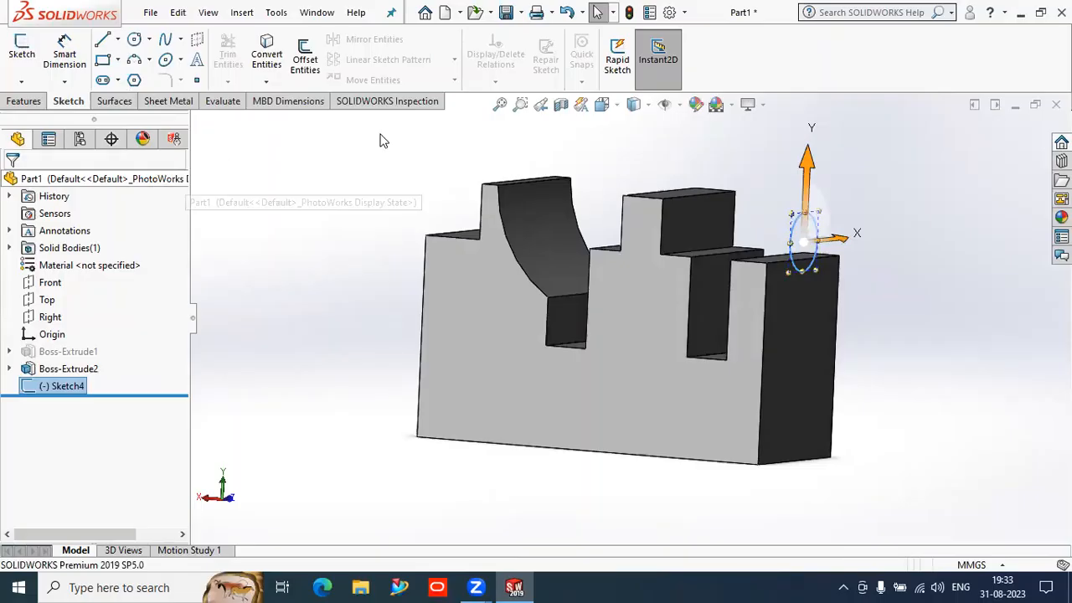
Start a 40 mm blind boss extrusion of the circle, reverse it toward the block, and check it in the detailed preview
{"action": "left_click", "coordinate": [24, 101]}
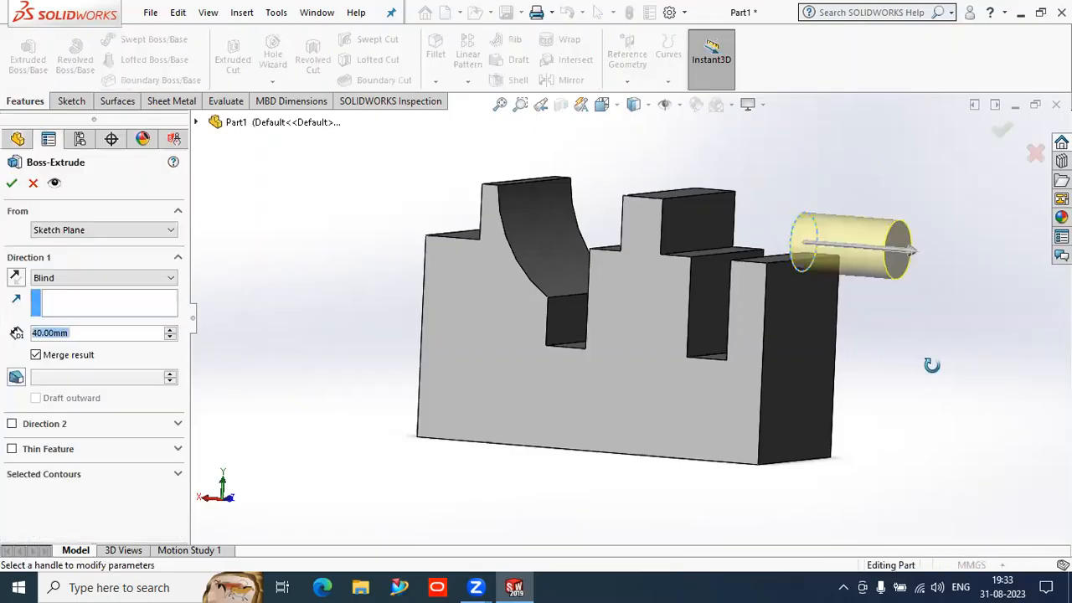
{"action": "scroll", "coordinate": [908, 324], "scroll_direction": "down", "scroll_amount": 3}
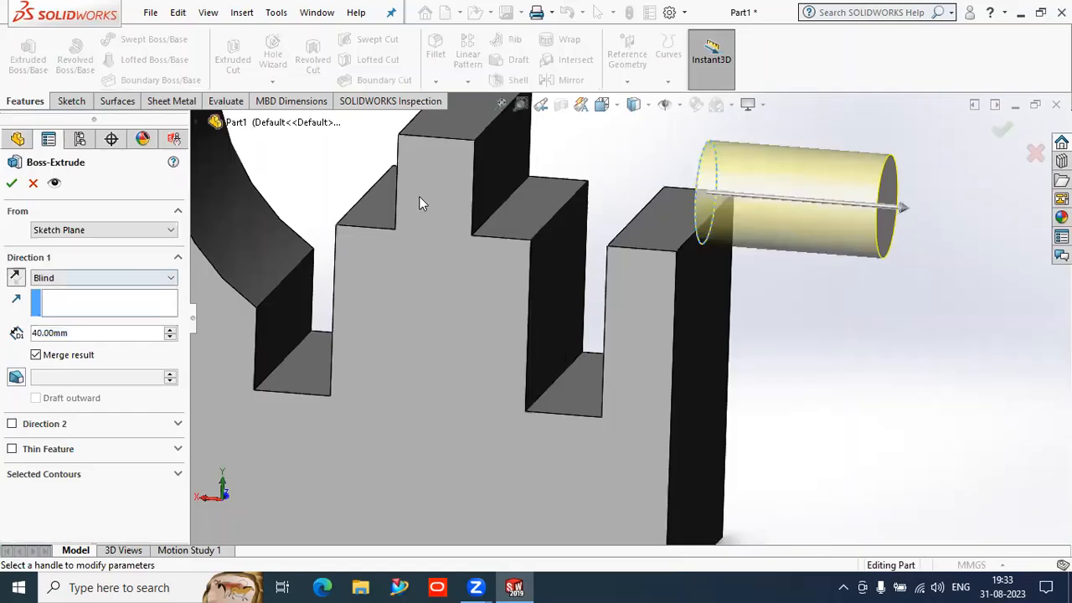
{"action": "left_click", "coordinate": [53, 186]}
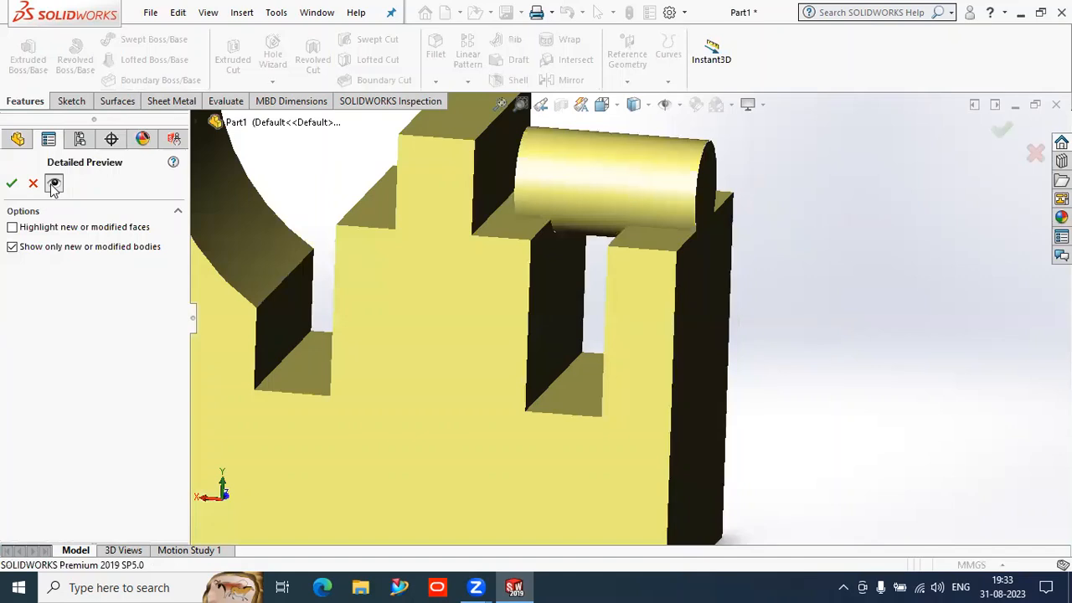
{"action": "left_click", "coordinate": [53, 186]}
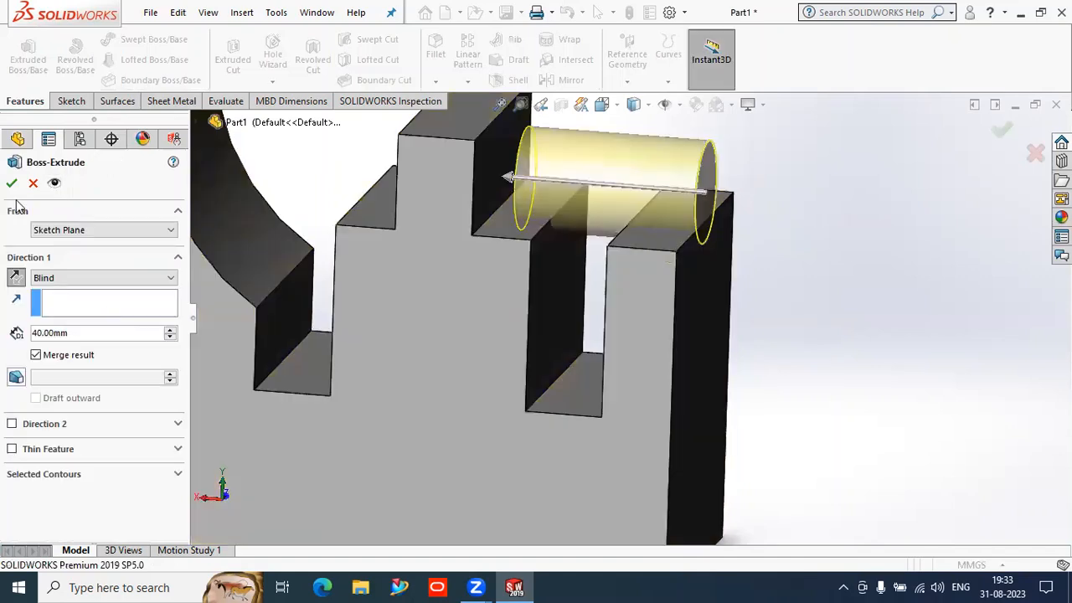
Try the Through All end condition on the circle's extrusion and inspect the cylinder along the whole block
{"action": "left_click", "coordinate": [150, 285]}
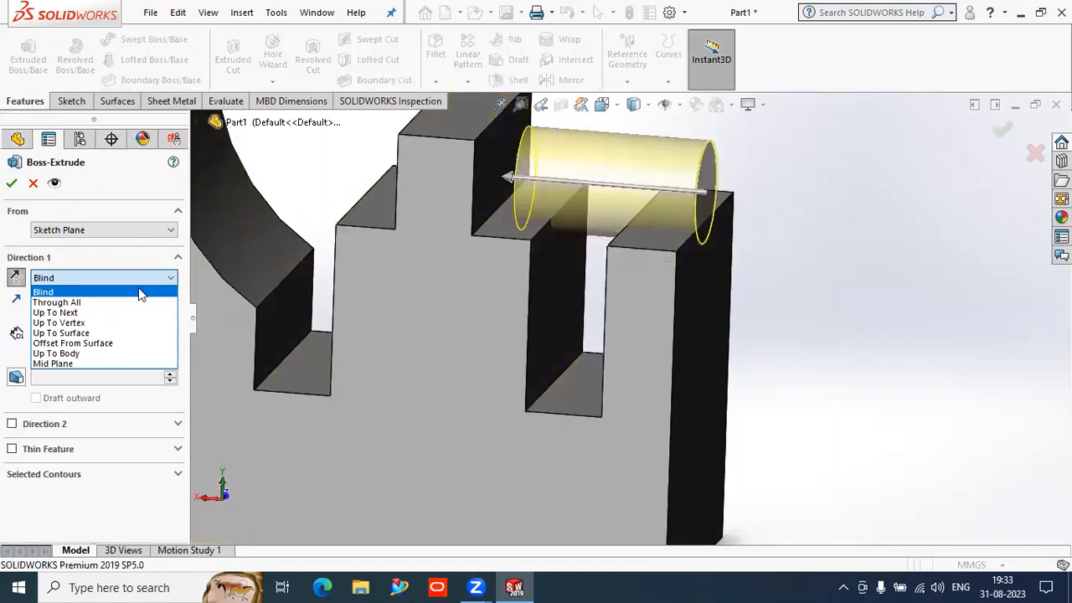
{"action": "left_click", "coordinate": [77, 303]}
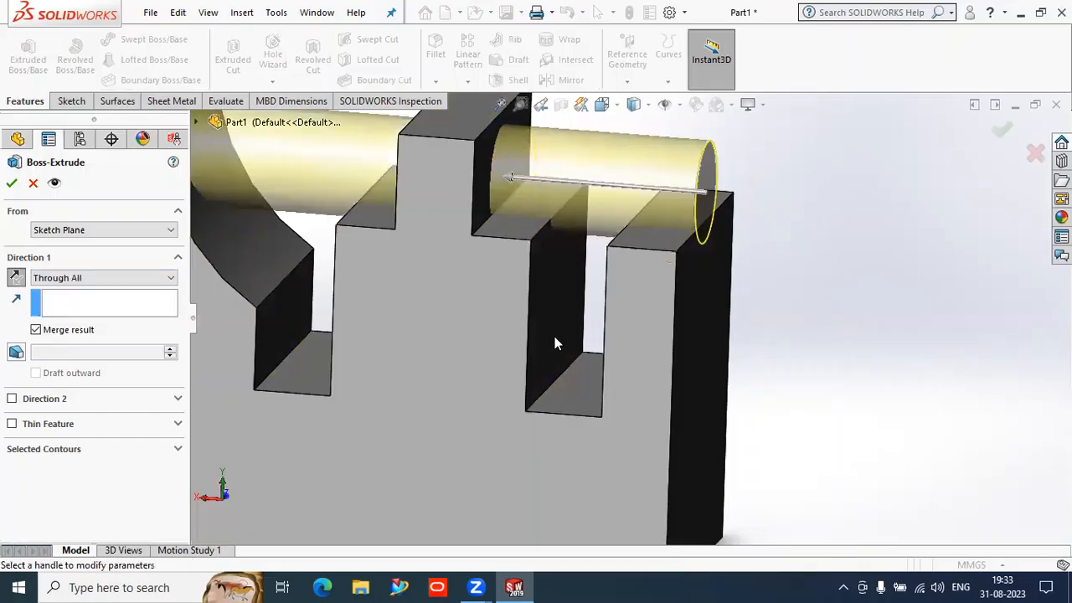
{"action": "scroll", "coordinate": [555, 343], "scroll_direction": "down", "scroll_amount": 3}
{"action": "scroll", "coordinate": [566, 357], "scroll_direction": "up", "scroll_amount": 5}
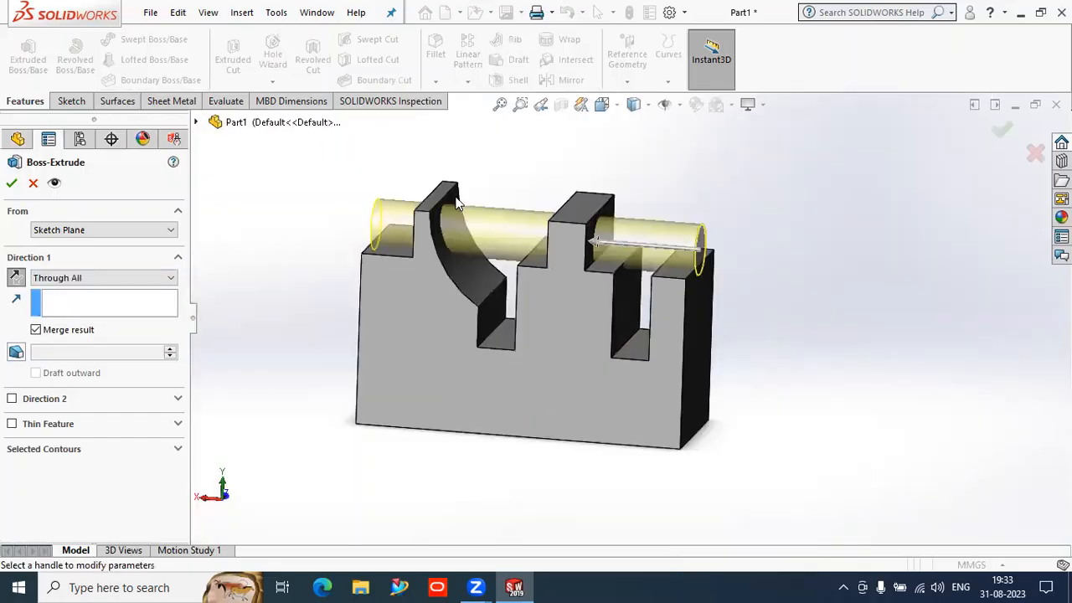
{"action": "scroll", "coordinate": [772, 312], "scroll_direction": "down", "scroll_amount": 2}
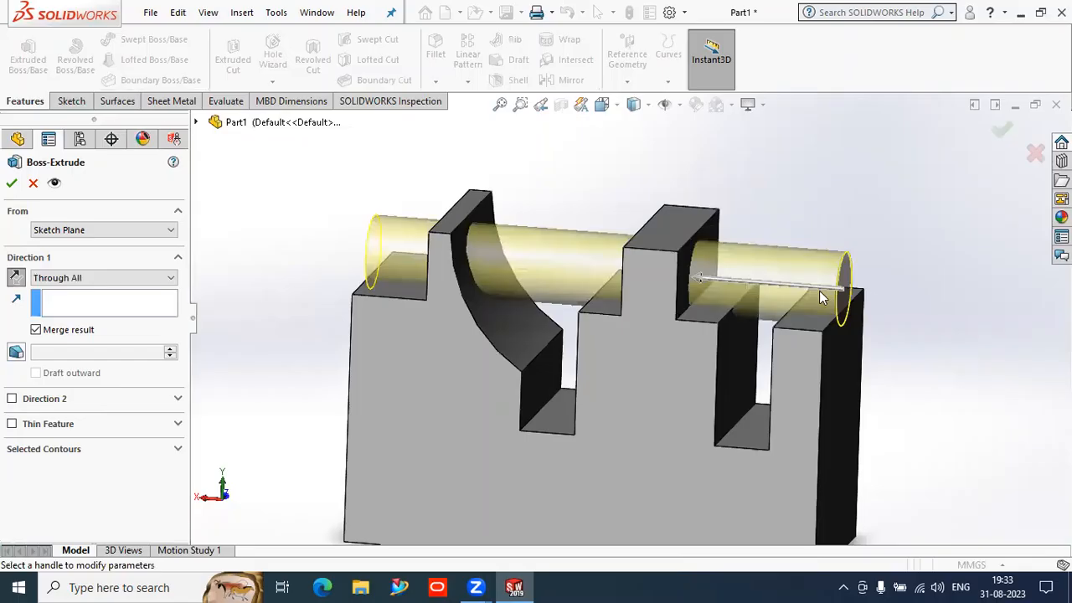
{"action": "mouse_move", "coordinate": [361, 358]}
{"action": "middle_mouse_down"}
{"action": "mouse_move", "coordinate": [400, 369]}
{"action": "mouse_move", "coordinate": [347, 347]}
{"action": "middle_mouse_up"}
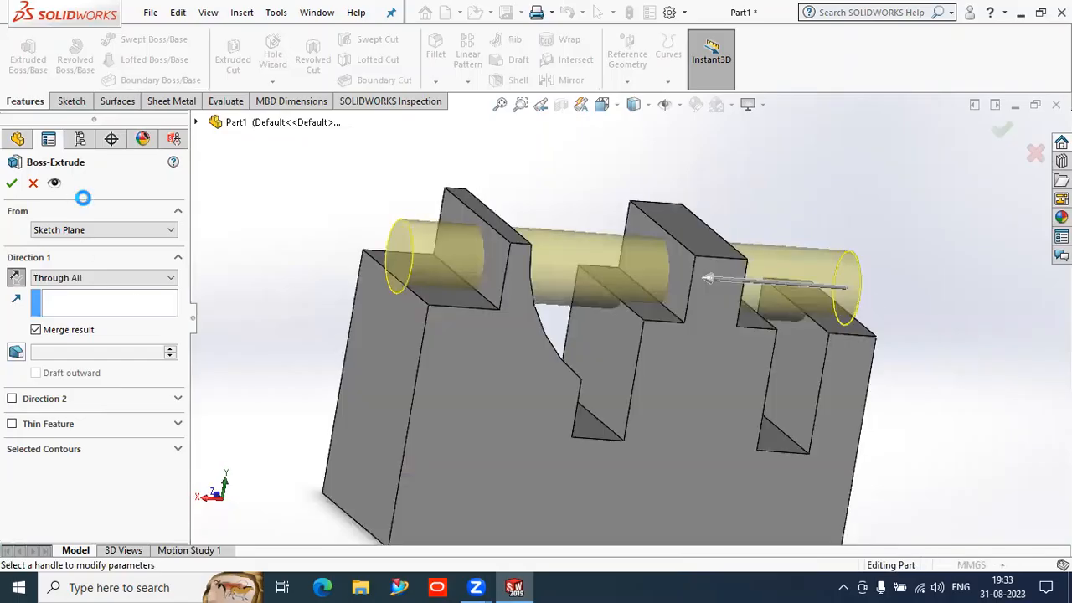
{"action": "middle_click_drag", "start_coordinate": [767, 341], "coordinate": [718, 361]}
{"action": "left_click", "coordinate": [53, 182]}
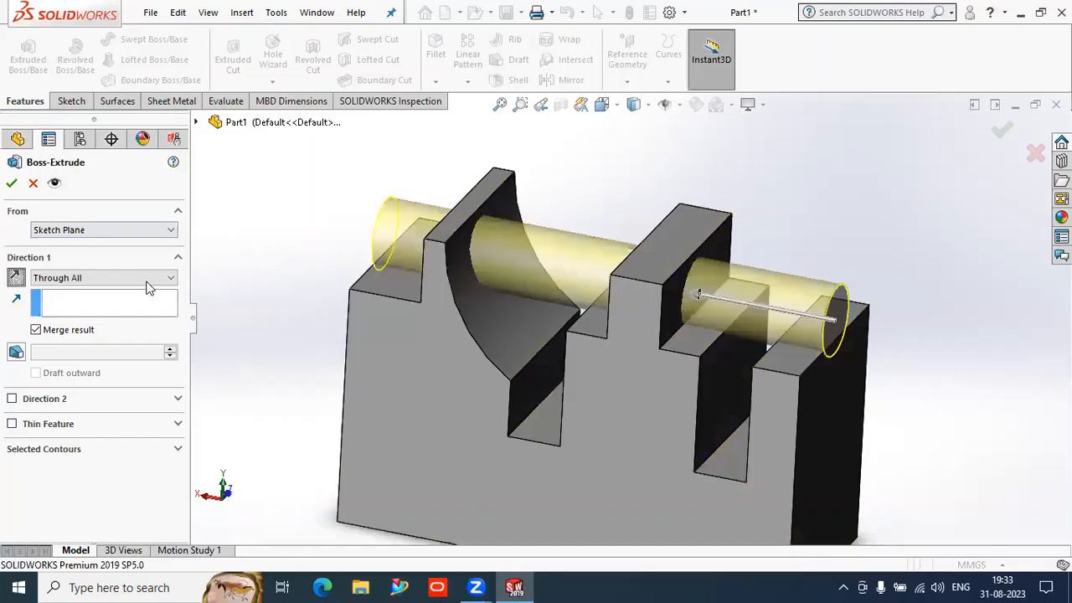
Try the Up To Next end condition on the cylinder's extrusion and check it in the detailed preview
{"action": "left_click", "coordinate": [147, 285]}
{"action": "left_click", "coordinate": [76, 303]}
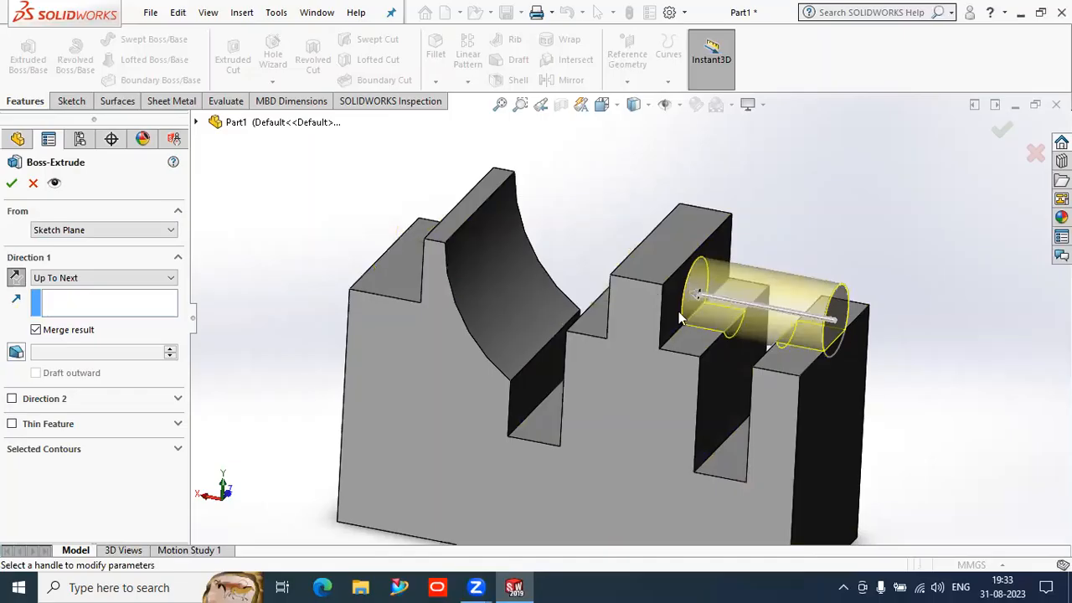
{"action": "left_click", "coordinate": [54, 182]}
{"action": "middle_click_drag", "start_coordinate": [814, 214], "coordinate": [786, 224]}
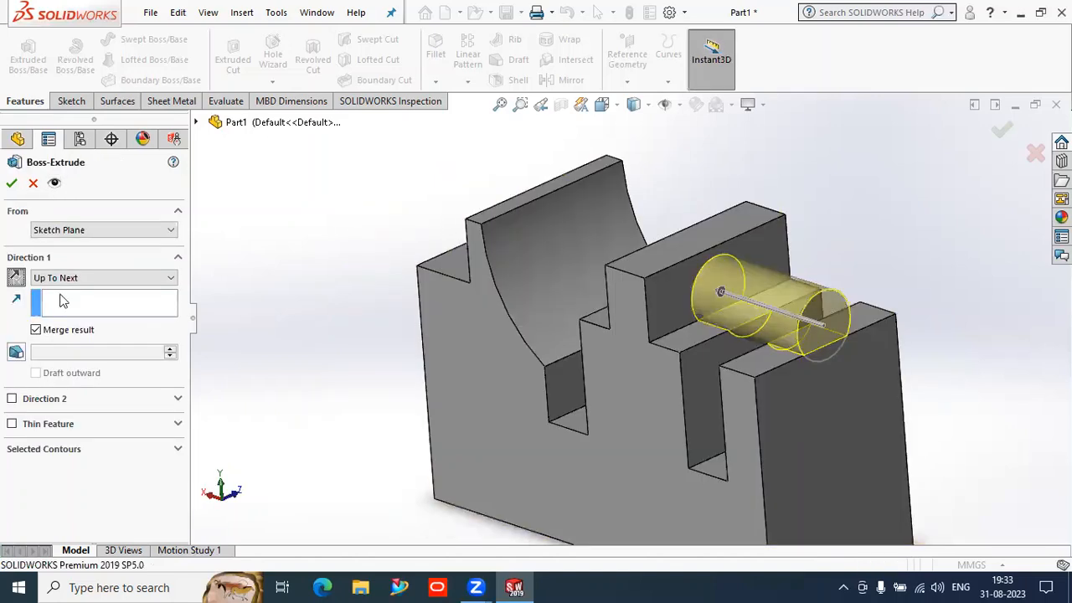
Try the Up To Vertex end condition, ending the cylinder at the front corner where the ledge meets the nearest narrow slot
{"action": "left_click", "coordinate": [89, 285]}
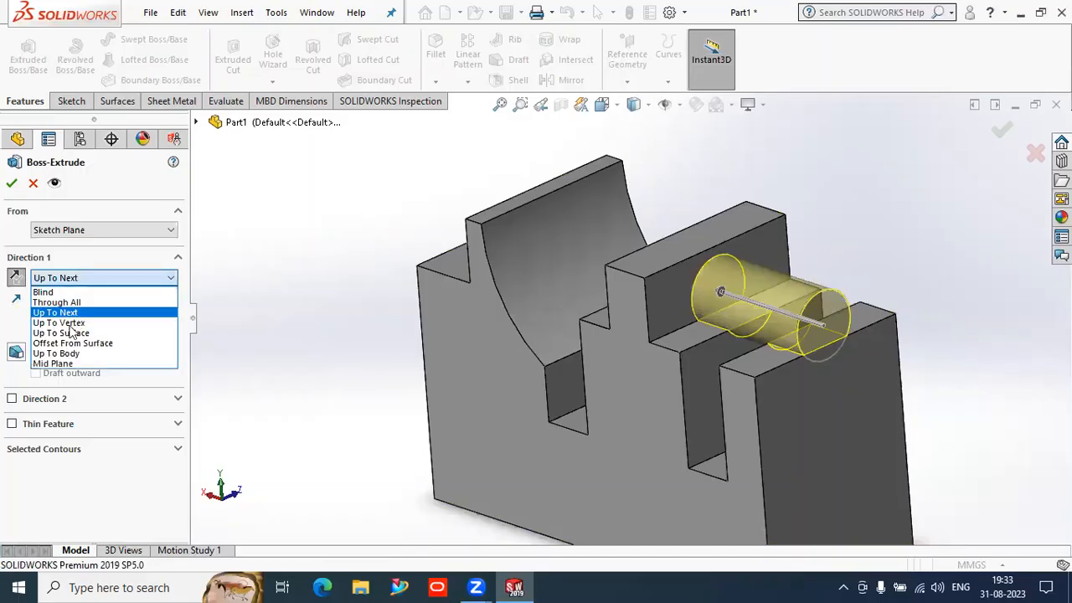
{"action": "left_click", "coordinate": [70, 324]}
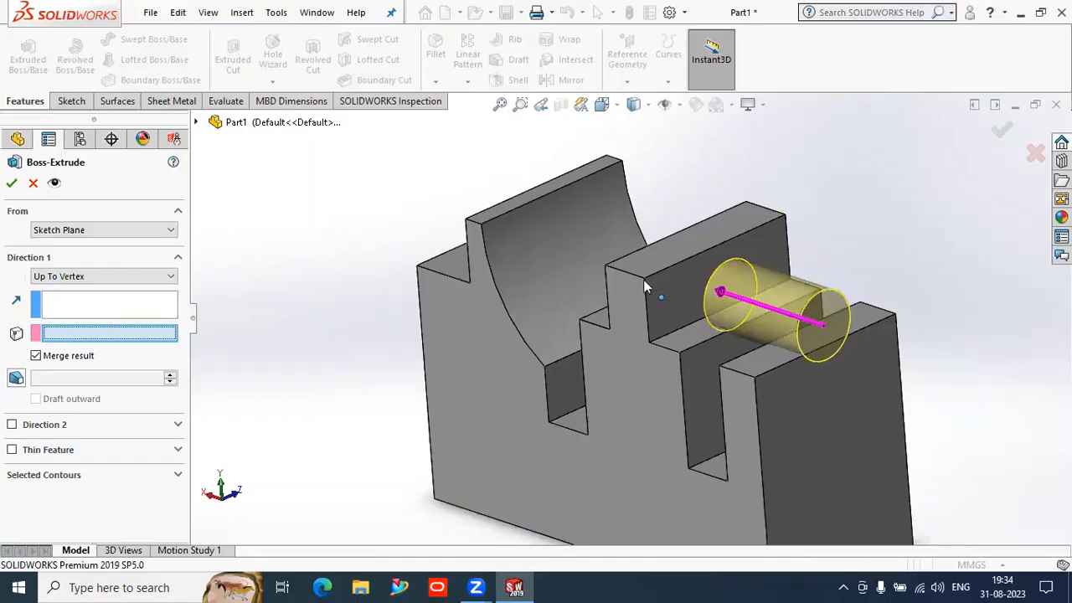
{"action": "middle_click_drag", "start_coordinate": [708, 259], "coordinate": [868, 225]}
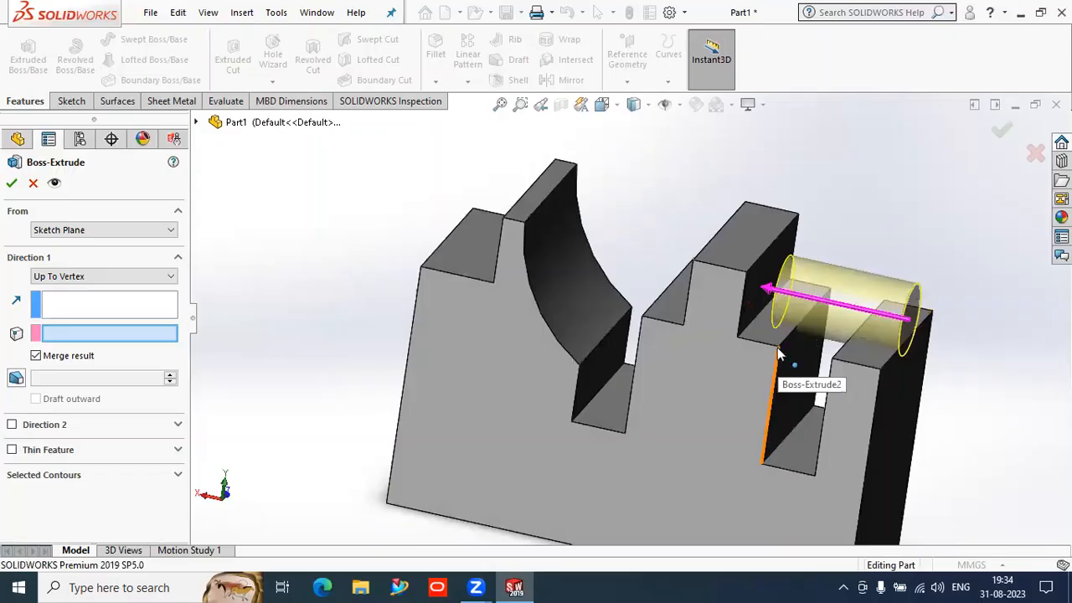
{"action": "left_click", "coordinate": [789, 304]}
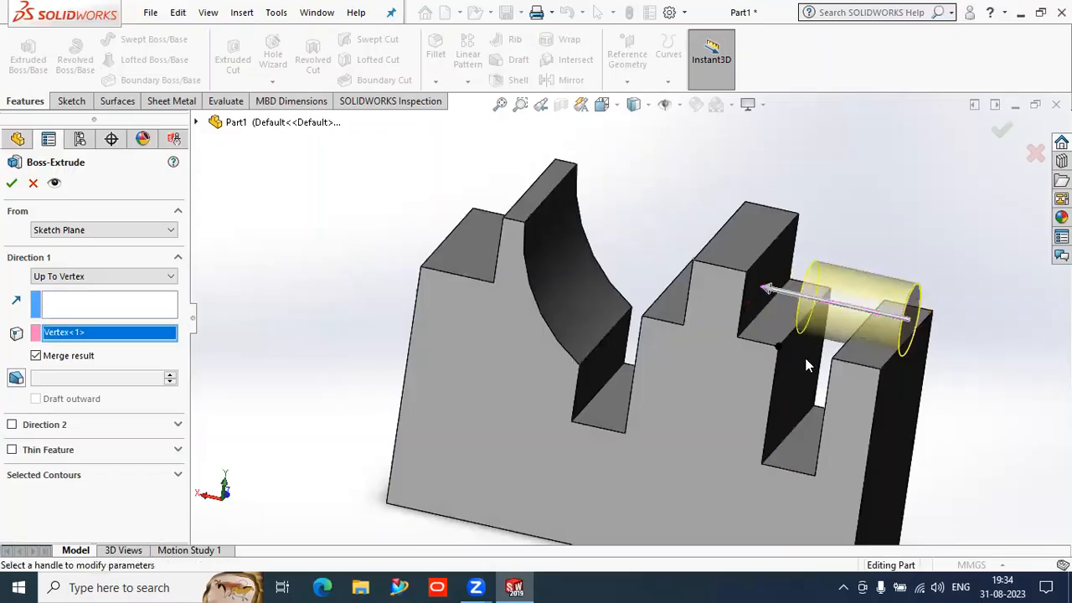
{"action": "key", "text": "Right"}
{"action": "key", "text": "Right"}
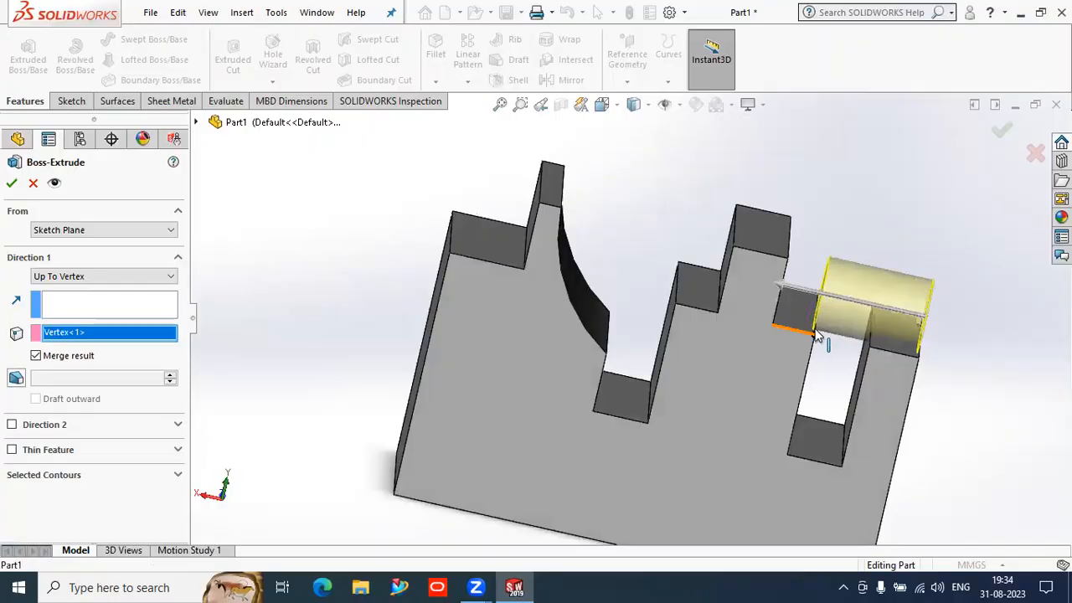
Set the end condition to Up To Surface, ending the cylinder on the concave curved face, and check it in the detailed preview
{"action": "left_click", "coordinate": [75, 285]}
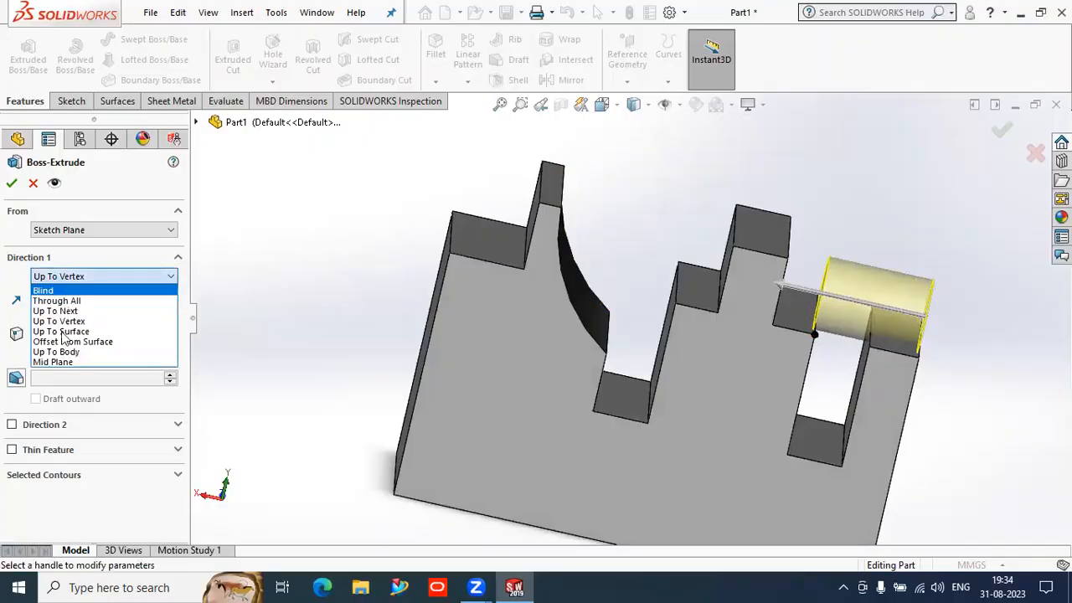
{"action": "left_click", "coordinate": [72, 329]}
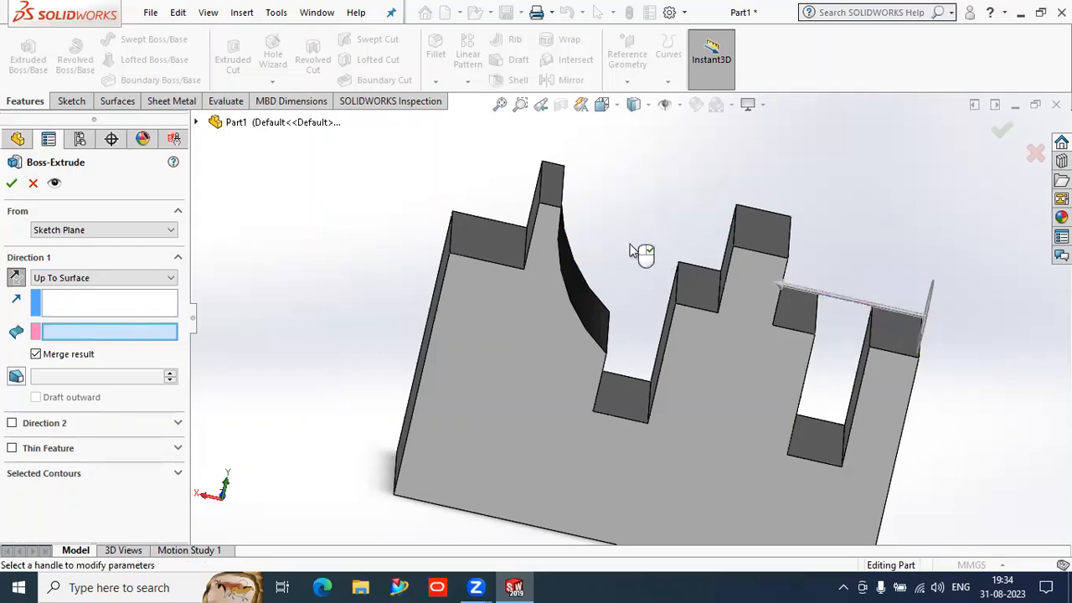
{"action": "left_click", "coordinate": [586, 278]}
{"action": "key", "text": "Left"}
{"action": "key", "text": "Left"}
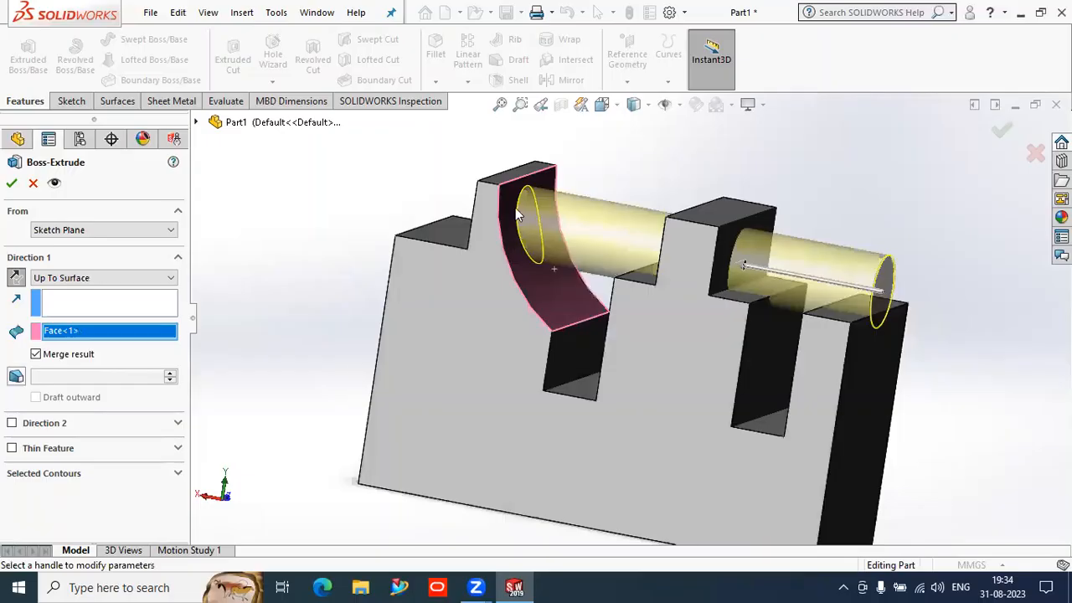
{"action": "scroll", "coordinate": [640, 387], "scroll_direction": "down", "scroll_amount": 3}
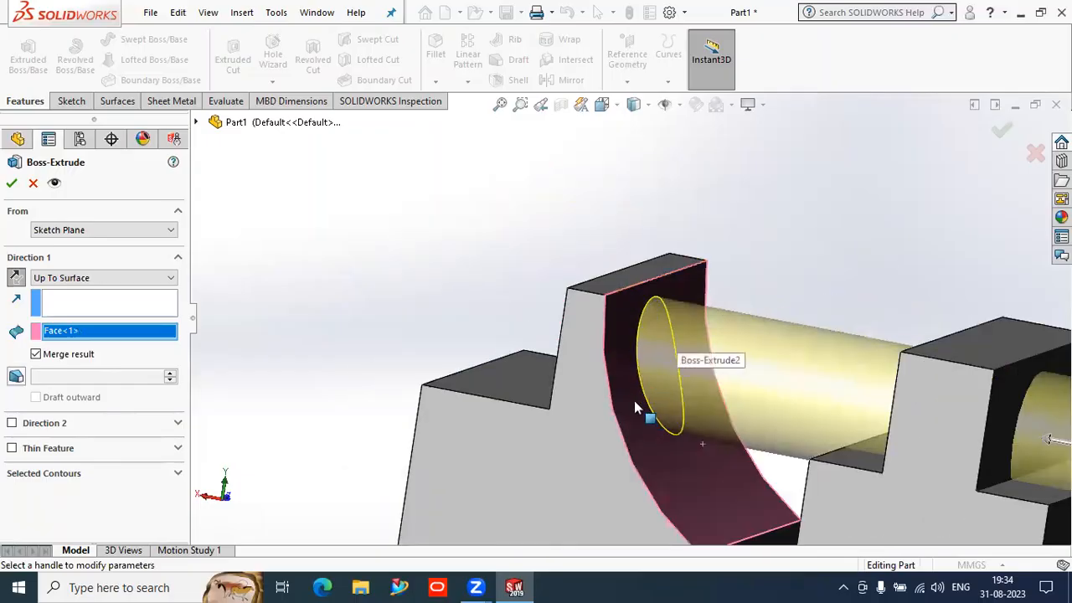
{"action": "key", "text": "Left"}
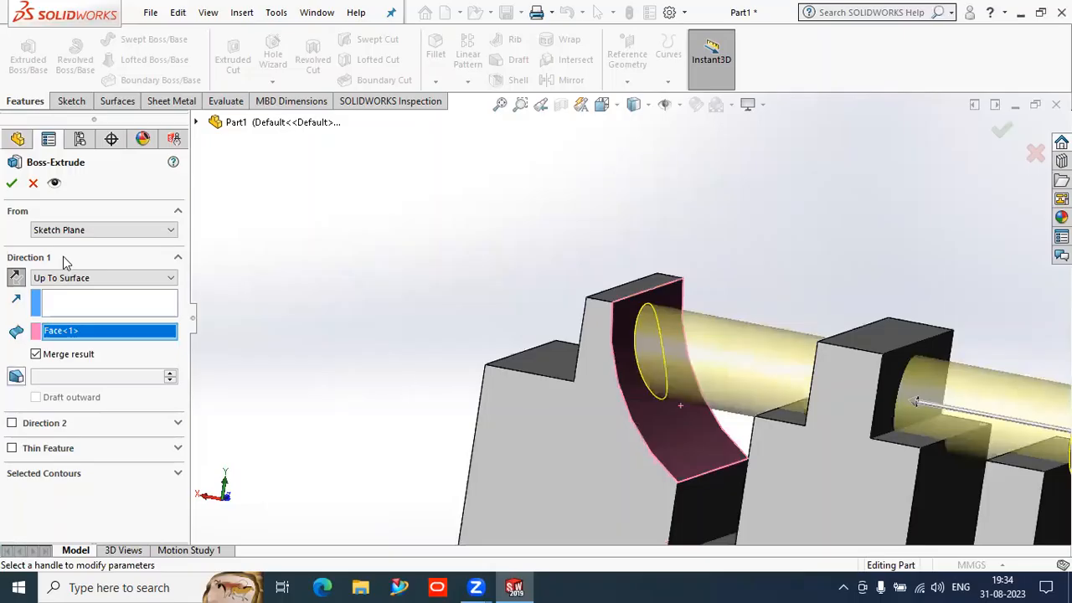
{"action": "left_click", "coordinate": [53, 184]}
{"action": "scroll", "coordinate": [315, 233], "scroll_direction": "up", "scroll_amount": 2}
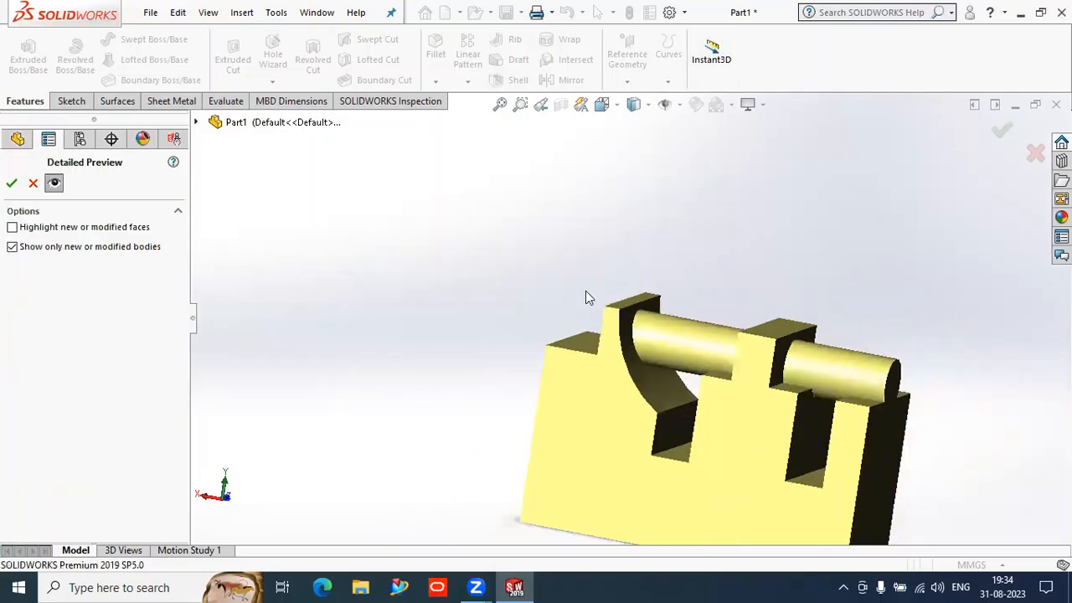
Try the Offset From Surface end condition, ending the cylinder 70 mm from the concave curved face, and request the detailed preview
{"action": "scroll", "coordinate": [243, 232], "scroll_direction": "down", "scroll_amount": 2}
{"action": "left_click", "coordinate": [54, 183]}
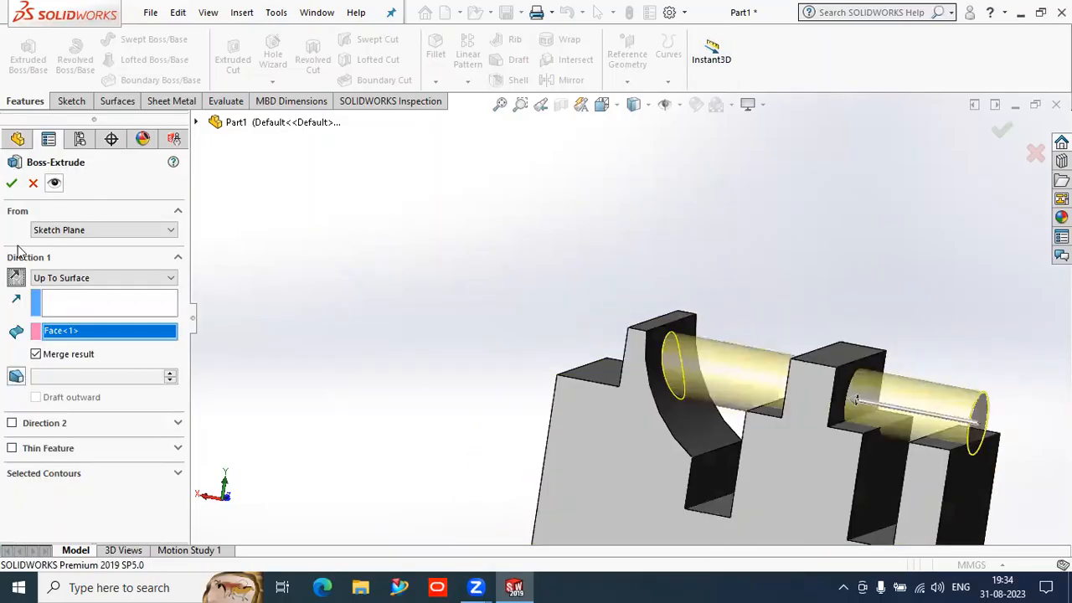
{"action": "left_click", "coordinate": [113, 280]}
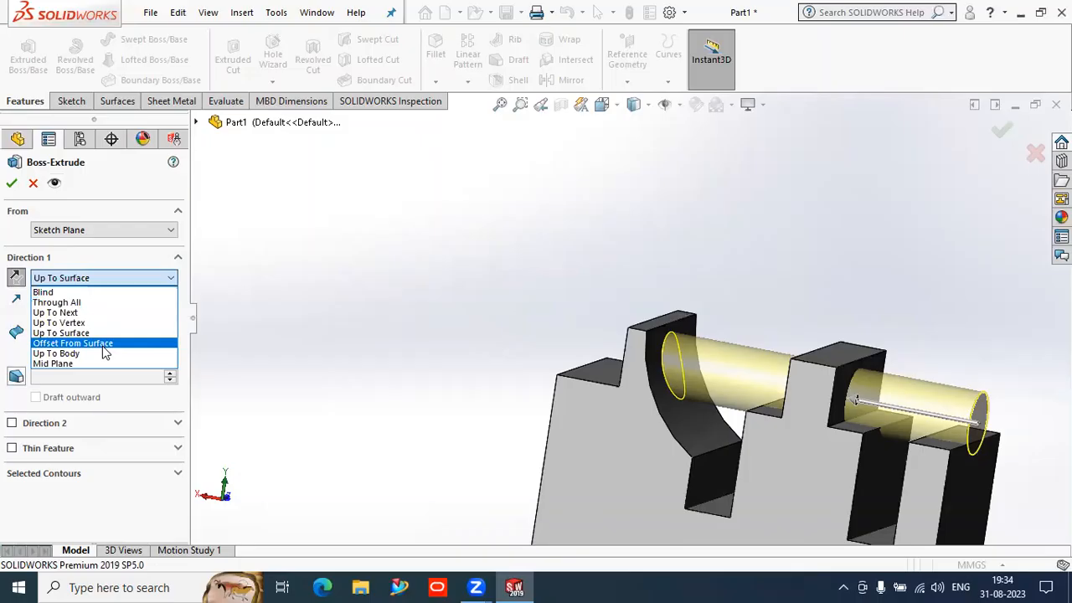
{"action": "left_click", "coordinate": [102, 345]}
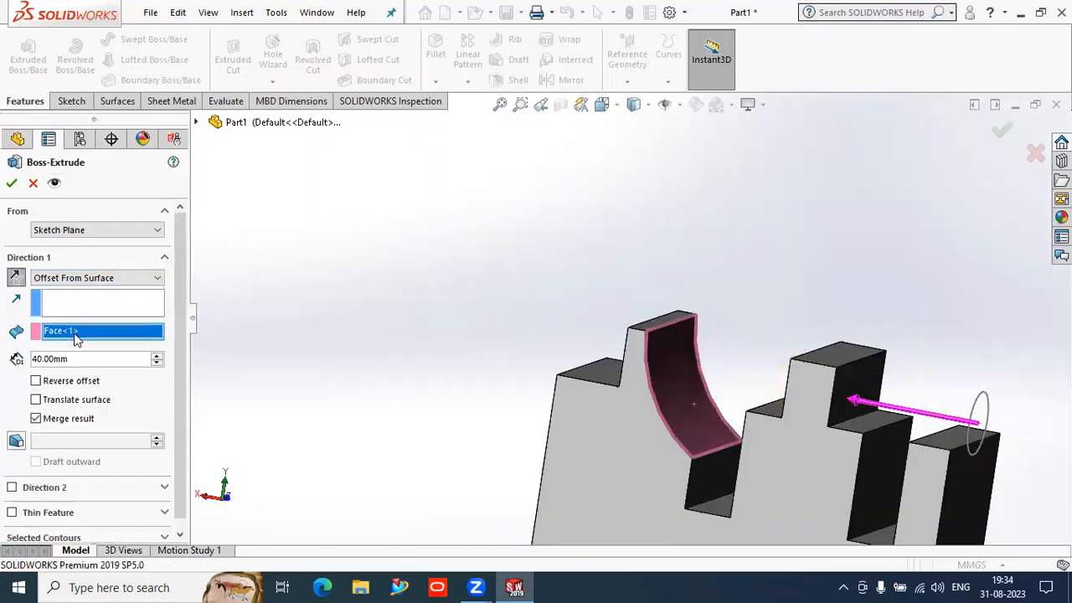
{"action": "left_click", "coordinate": [156, 362]}
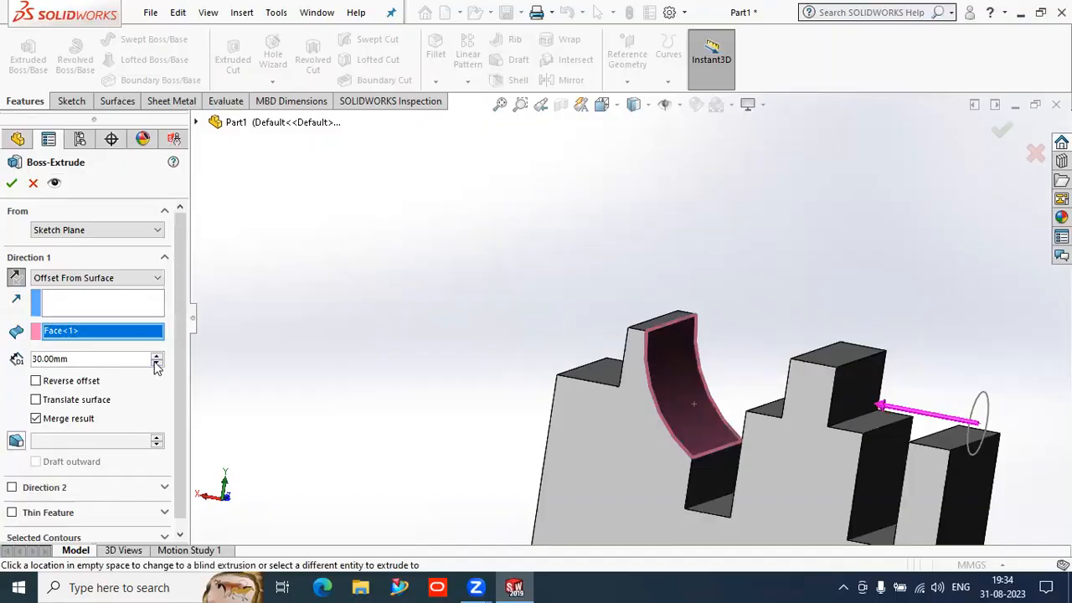
{"action": "left_click", "coordinate": [156, 362]}
{"action": "double_click", "coordinate": [156, 355]}
{"action": "triple_click", "coordinate": [155, 355]}
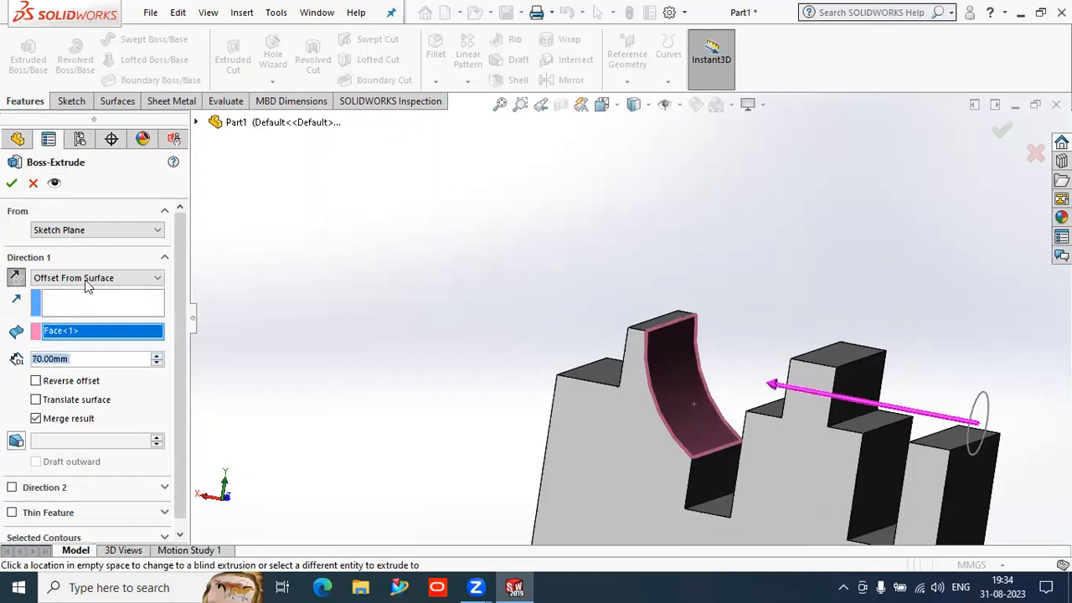
{"action": "left_click", "coordinate": [54, 185]}
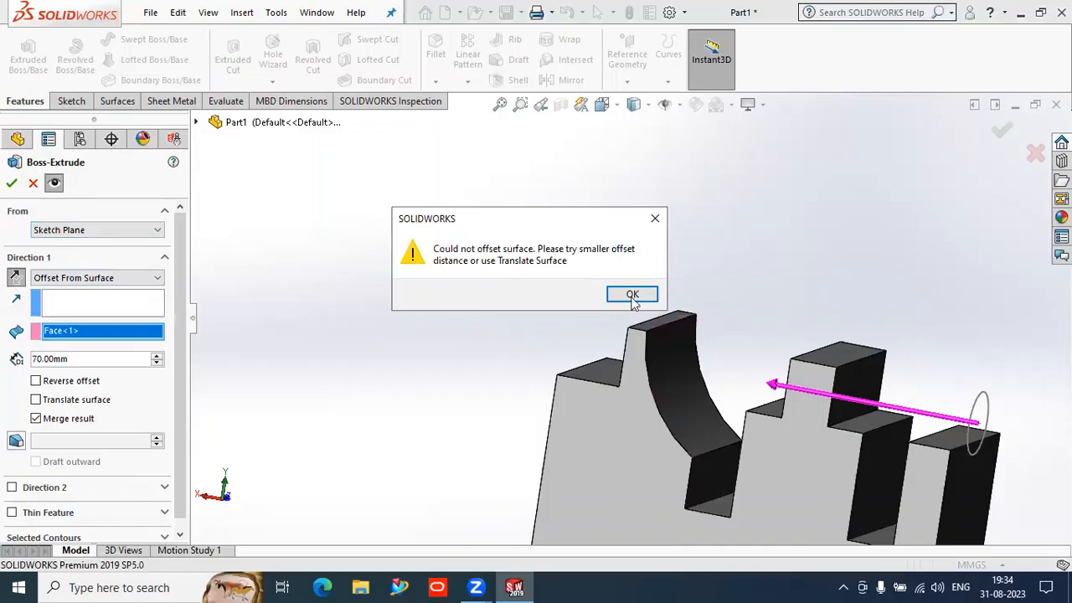
{"action": "key", "text": "Return"}
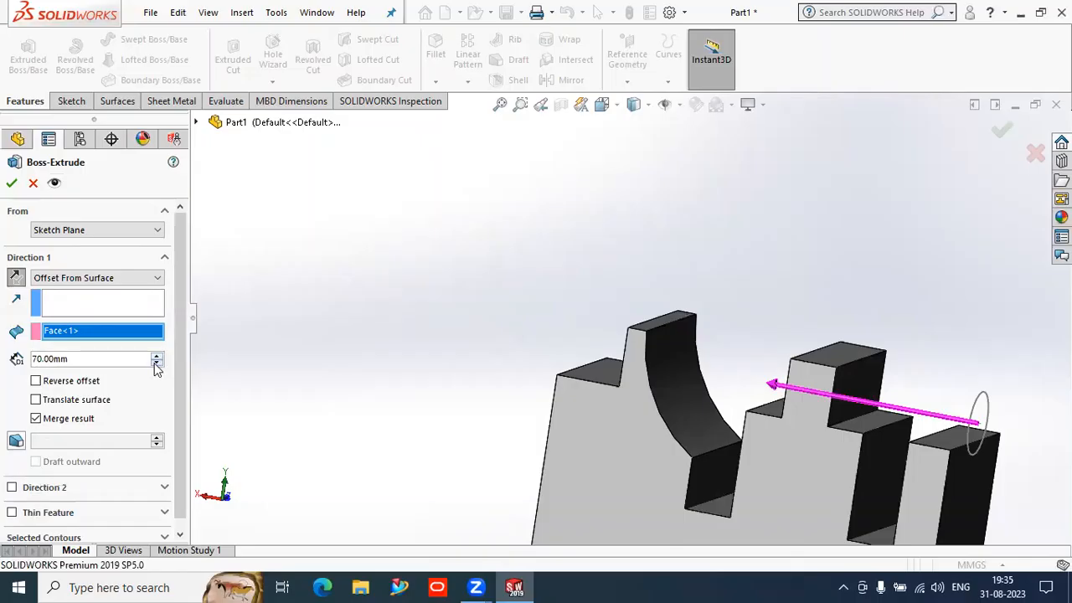
Set the cylinder's offset from the concave curved face to 10 mm
{"action": "scroll", "coordinate": [155, 365], "scroll_direction": "down", "scroll_amount": 3}
{"action": "scroll", "coordinate": [155, 365], "scroll_direction": "down", "scroll_amount": 2}
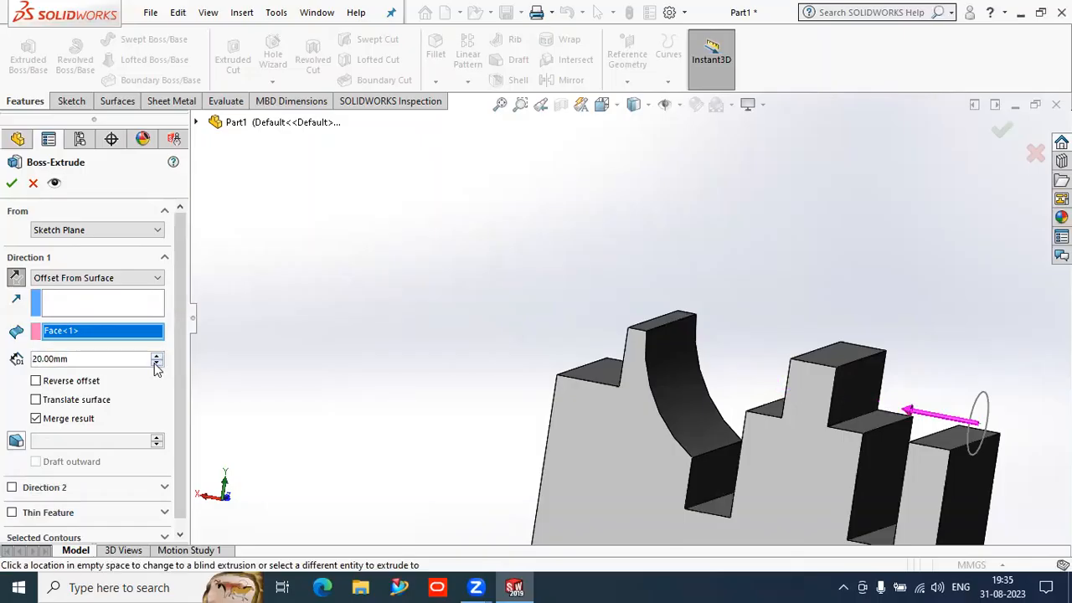
{"action": "scroll", "coordinate": [155, 366], "scroll_direction": "down", "scroll_amount": 1}
{"action": "middle_click_drag", "start_coordinate": [508, 277], "coordinate": [540, 273]}
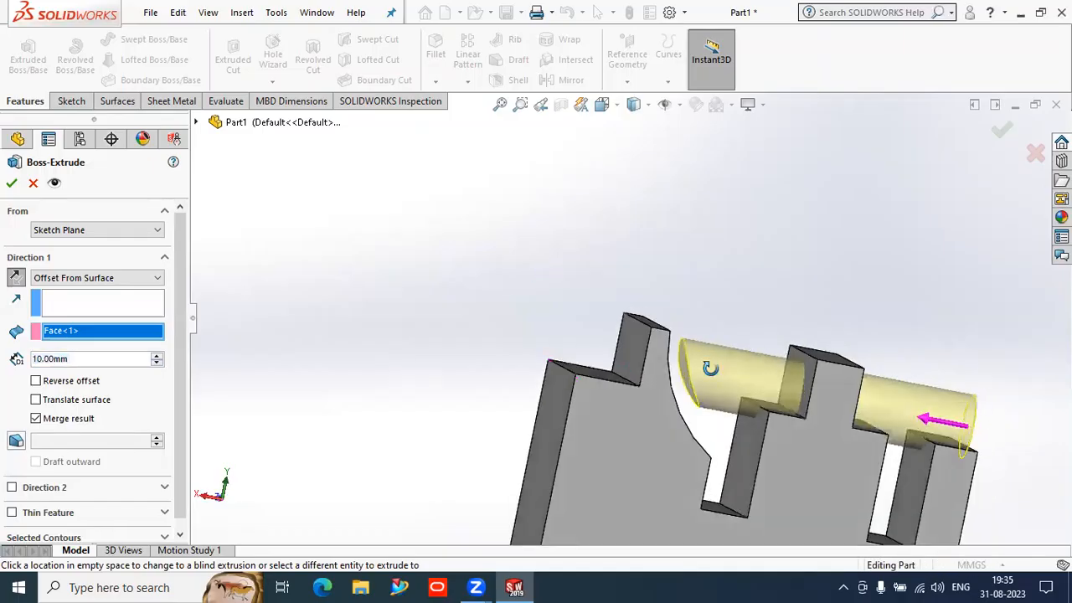
{"action": "middle_click_drag", "start_coordinate": [710, 369], "coordinate": [690, 379]}
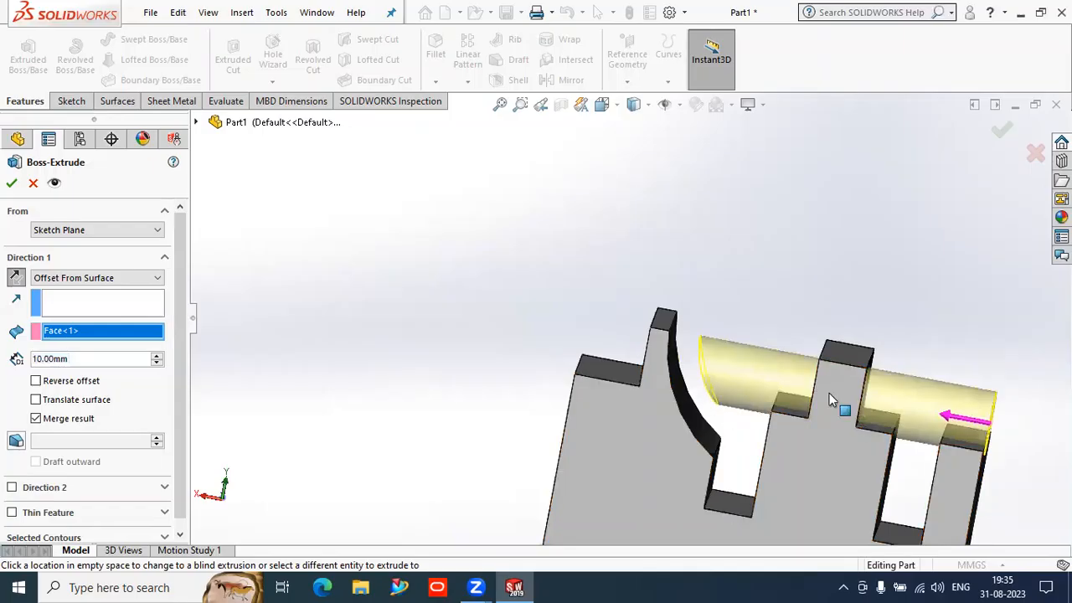
Examine the offset cylinder's curved end next to the concave face in the detailed preview
{"action": "left_click", "coordinate": [54, 183]}
{"action": "middle_click_drag", "start_coordinate": [432, 321], "coordinate": [500, 356]}
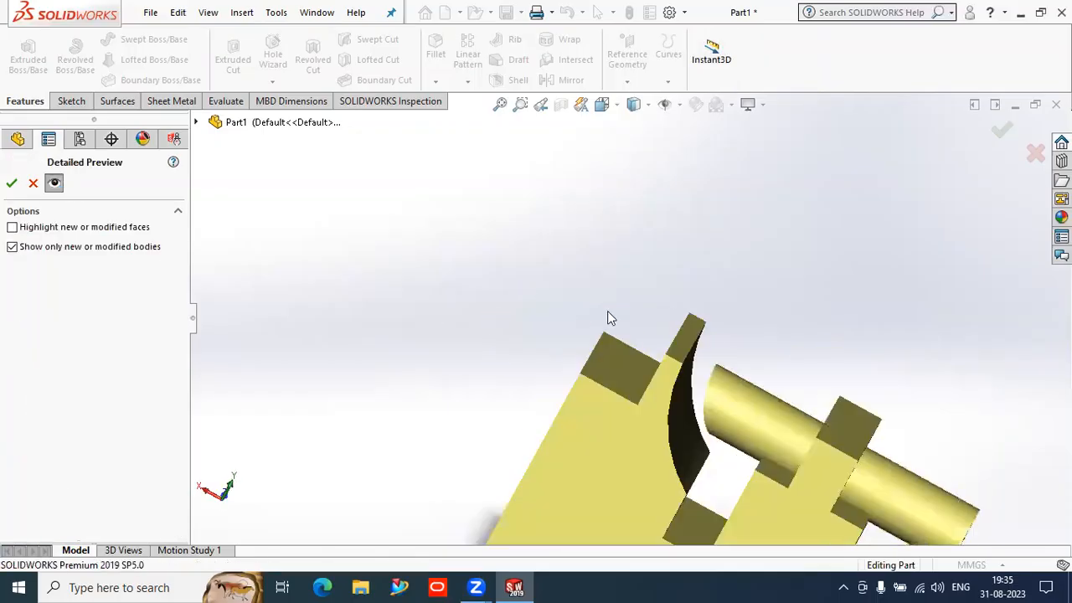
{"action": "middle_click_drag", "start_coordinate": [607, 311], "coordinate": [184, 213]}
{"action": "middle_click_drag", "start_coordinate": [600, 391], "coordinate": [620, 376]}
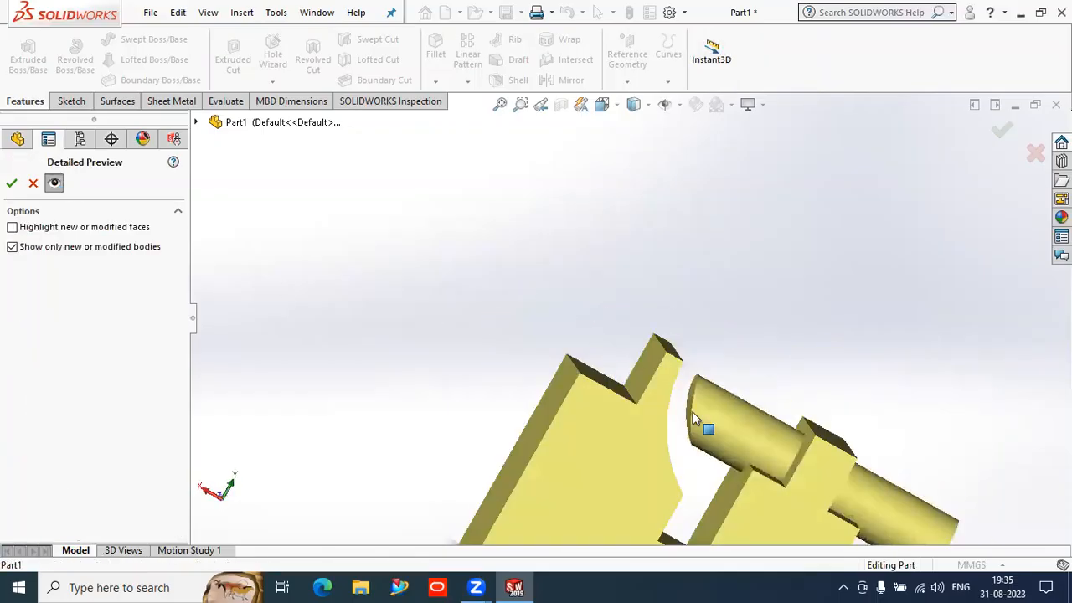
{"action": "scroll", "coordinate": [696, 414], "scroll_direction": "up", "scroll_amount": 1}
{"action": "scroll", "coordinate": [700, 407], "scroll_direction": "down", "scroll_amount": 1}
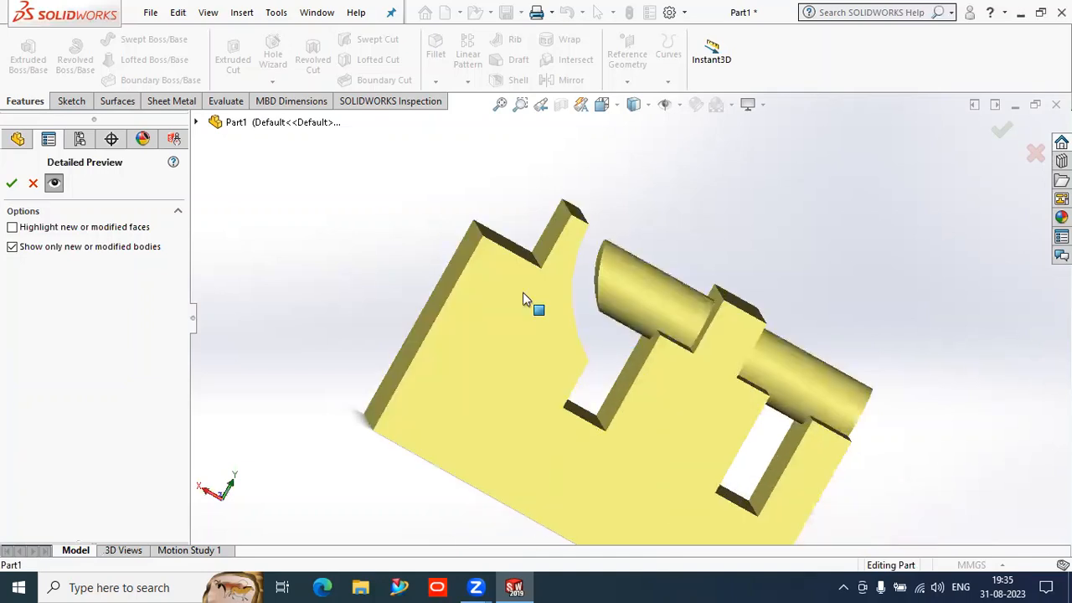
{"action": "scroll", "coordinate": [523, 294], "scroll_direction": "down", "scroll_amount": 3}
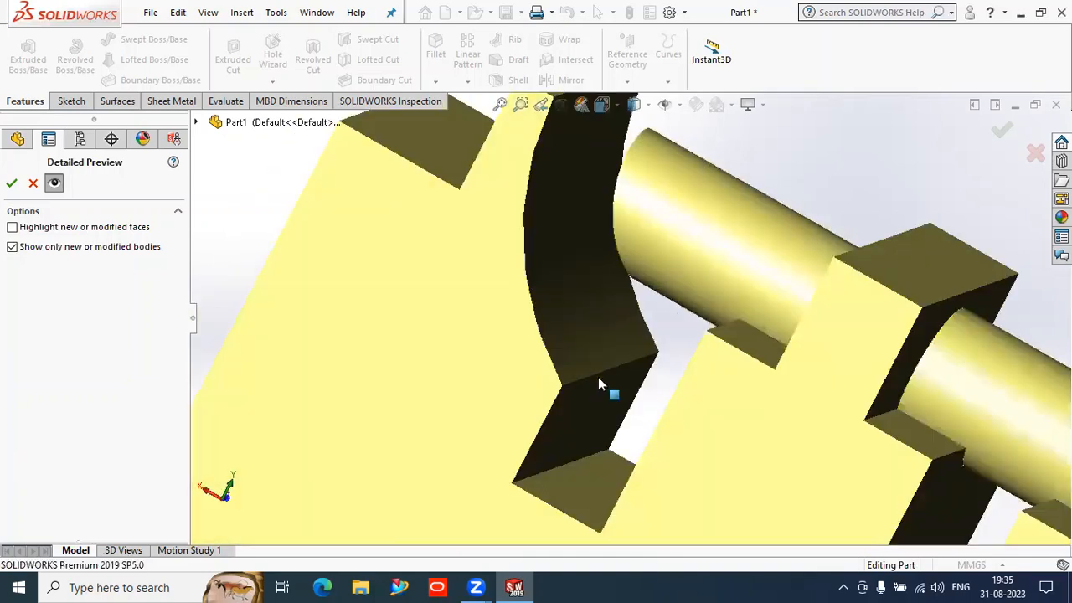
{"action": "scroll", "coordinate": [597, 379], "scroll_direction": "up", "scroll_amount": 5}
{"action": "scroll", "coordinate": [597, 381], "scroll_direction": "up", "scroll_amount": 2}
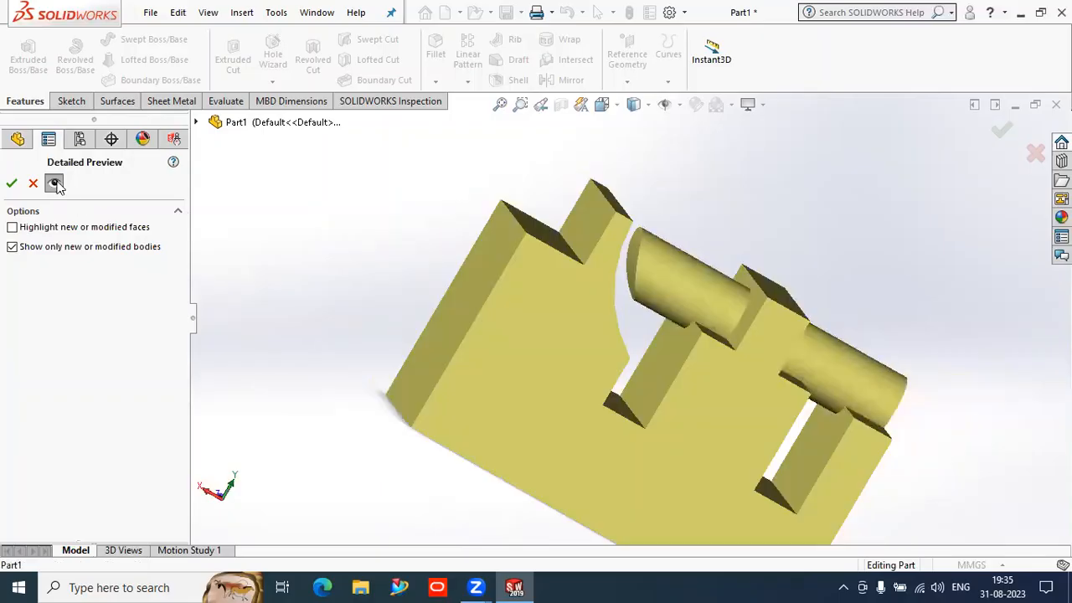
{"action": "left_click", "coordinate": [54, 184]}
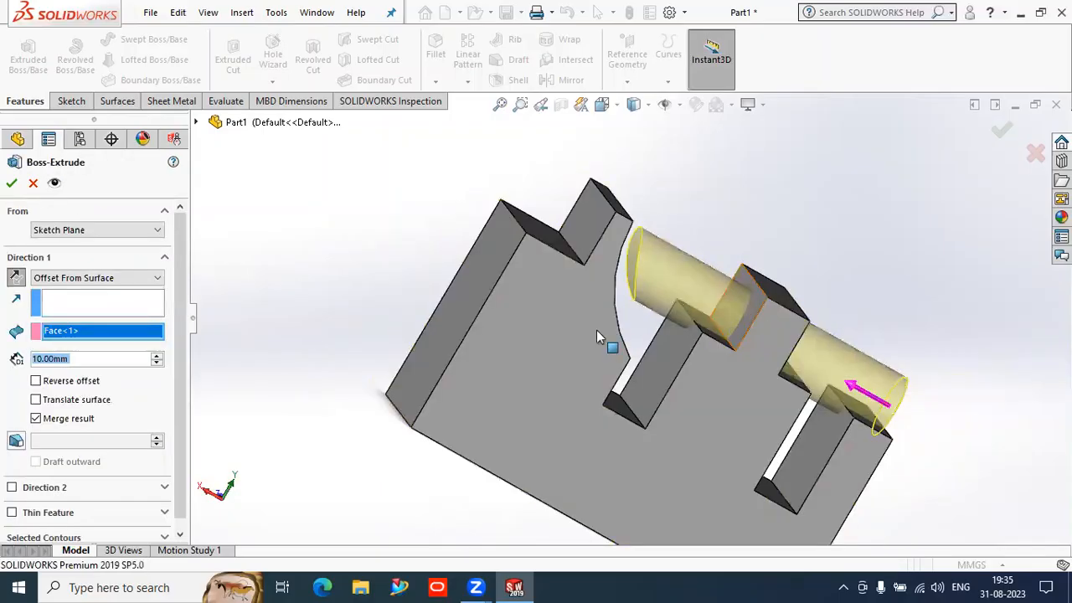
Examine the gap between the extrusion's end and the concave face from several angles in the regular preview
{"action": "middle_click_drag", "start_coordinate": [521, 389], "coordinate": [679, 263]}
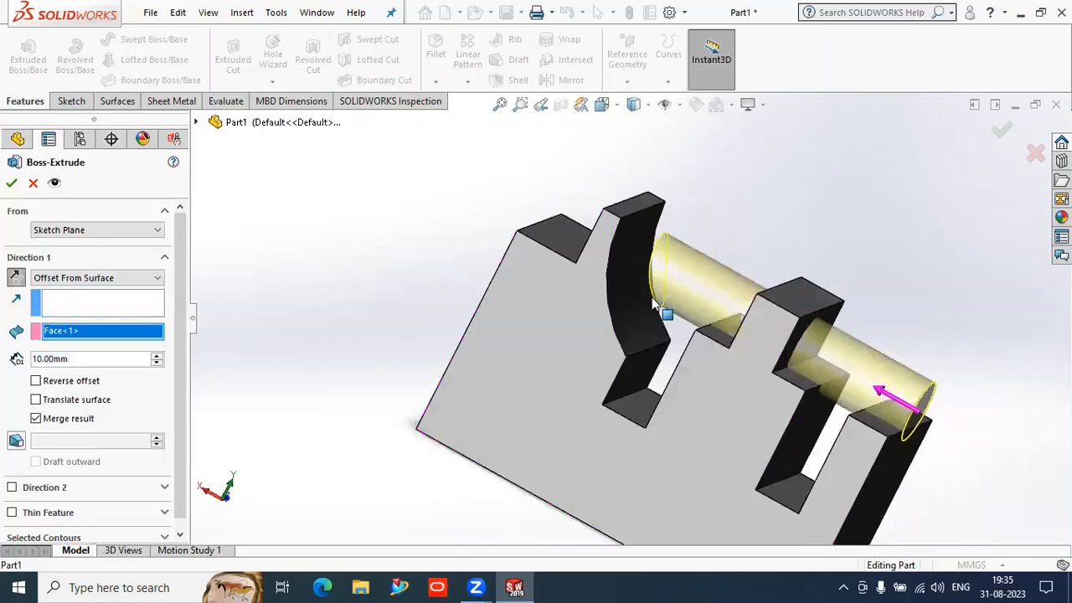
{"action": "scroll", "coordinate": [662, 280], "scroll_direction": "up", "scroll_amount": 2}
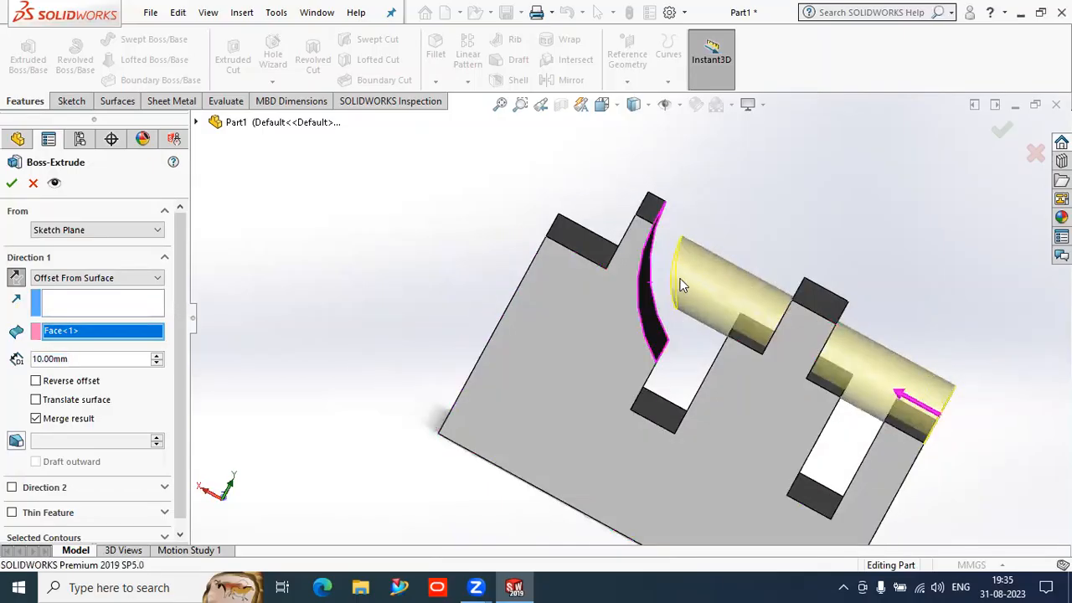
{"action": "scroll", "coordinate": [683, 285], "scroll_direction": "up", "scroll_amount": 2}
{"action": "scroll", "coordinate": [629, 318], "scroll_direction": "down", "scroll_amount": 3}
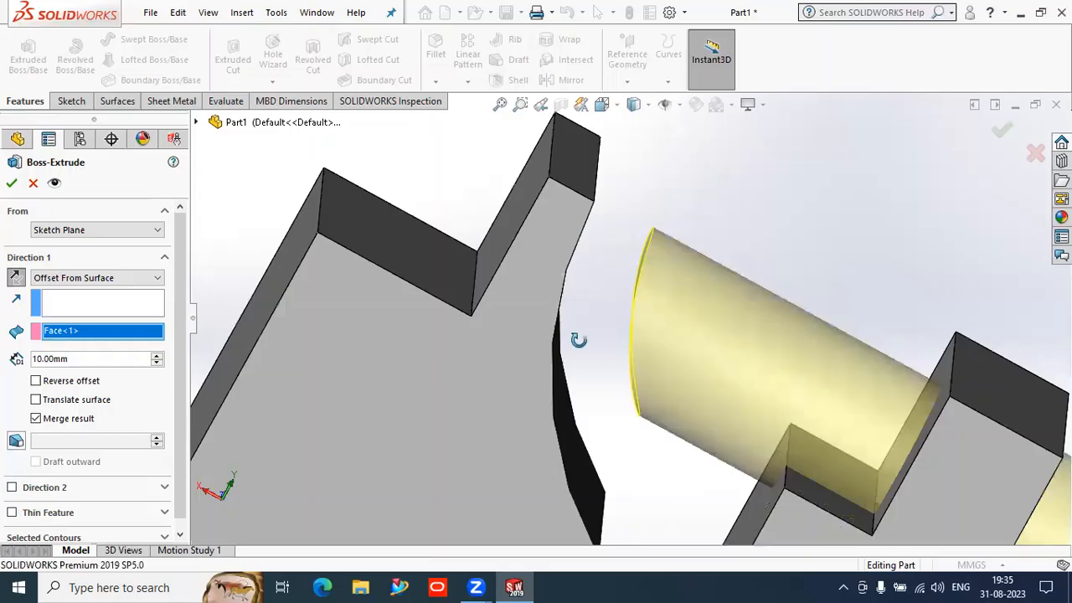
{"action": "scroll", "coordinate": [435, 262], "scroll_direction": "down", "scroll_amount": 2}
{"action": "middle_click_drag", "start_coordinate": [410, 381], "coordinate": [385, 350]}
{"action": "scroll", "coordinate": [458, 379], "scroll_direction": "down", "scroll_amount": 3}
{"action": "scroll", "coordinate": [465, 374], "scroll_direction": "up", "scroll_amount": 3}
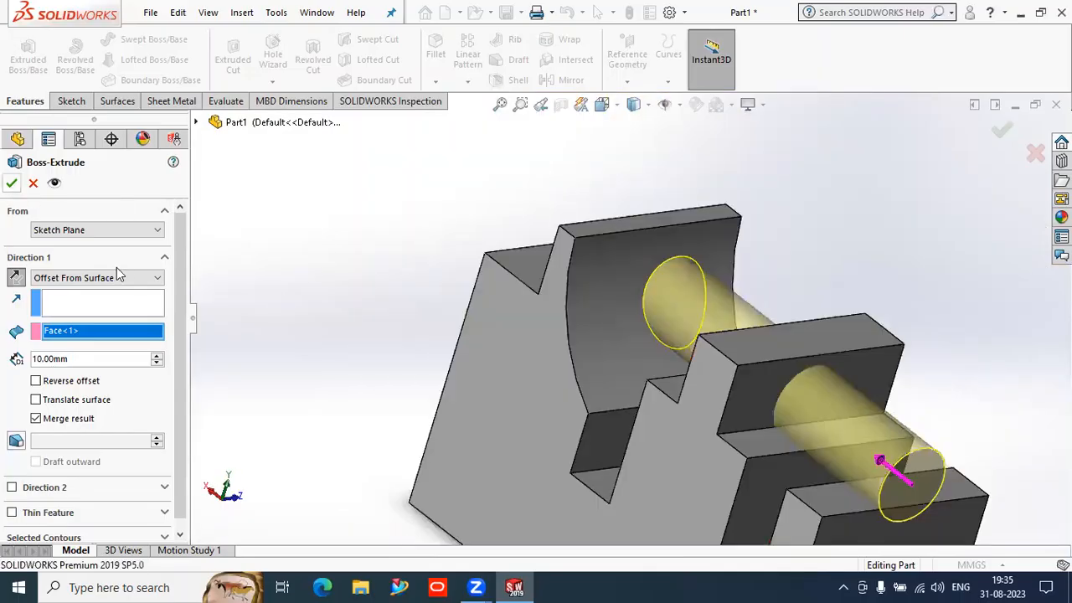
Try the Mid Plane end condition on the circle's extrusion with a total depth of 83 mm
{"action": "left_click", "coordinate": [101, 283]}
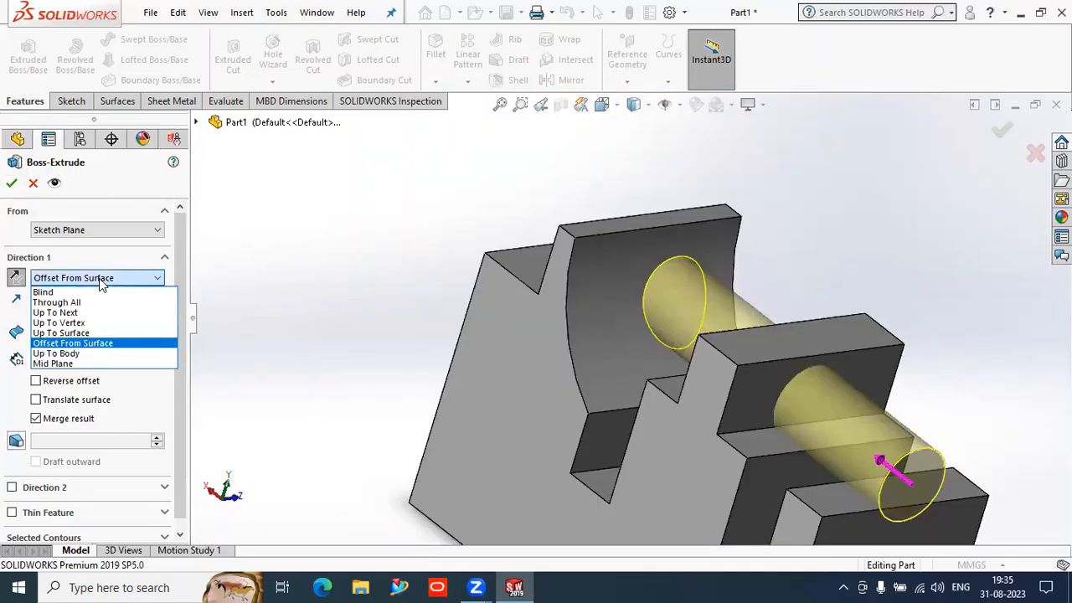
{"action": "left_click", "coordinate": [52, 363]}
{"action": "scroll", "coordinate": [394, 351], "scroll_direction": "up", "scroll_amount": 2}
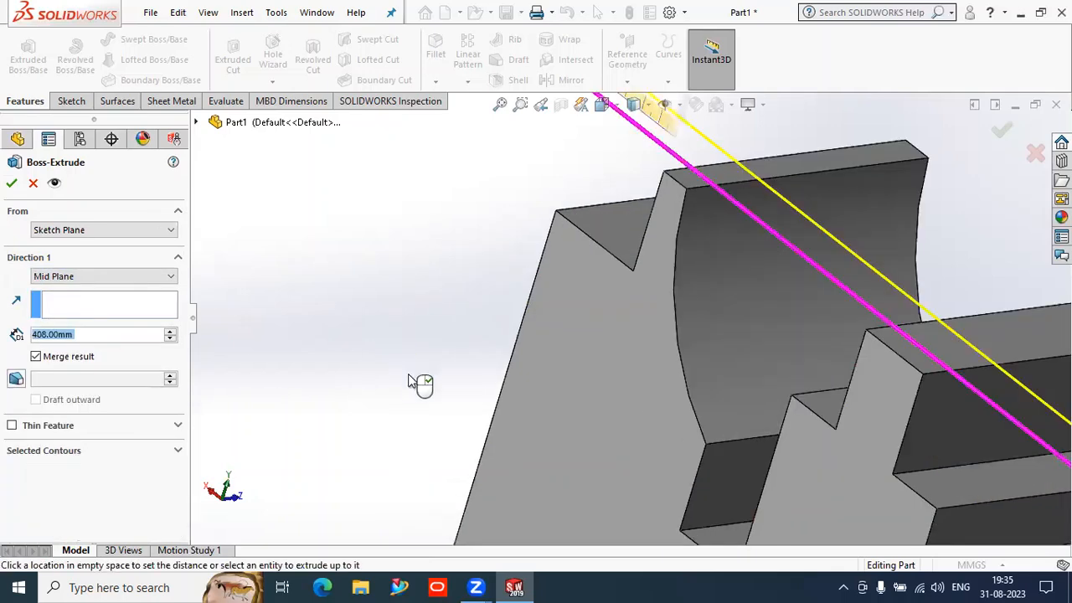
{"action": "scroll", "coordinate": [422, 386], "scroll_direction": "up", "scroll_amount": 1}
{"action": "scroll", "coordinate": [421, 386], "scroll_direction": "down", "scroll_amount": 5}
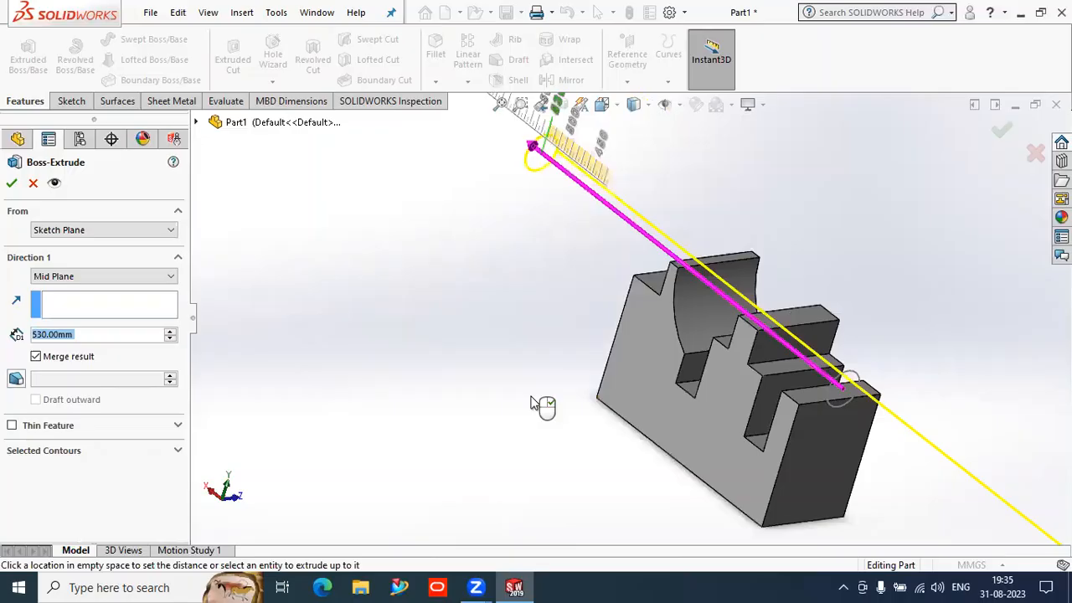
{"action": "scroll", "coordinate": [627, 396], "scroll_direction": "up", "scroll_amount": 1}
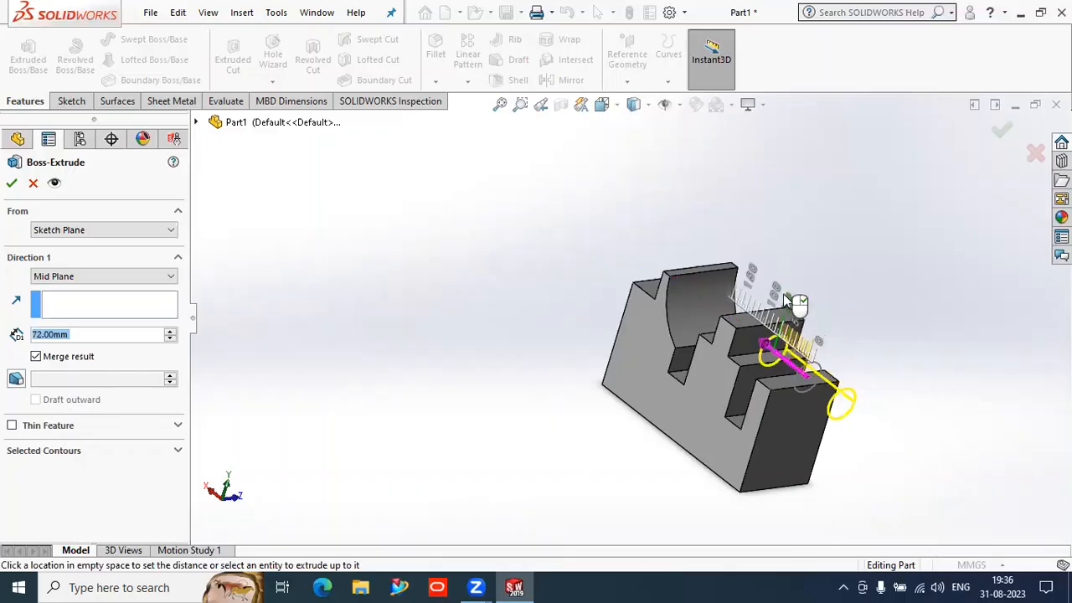
{"action": "left_click", "coordinate": [843, 306]}
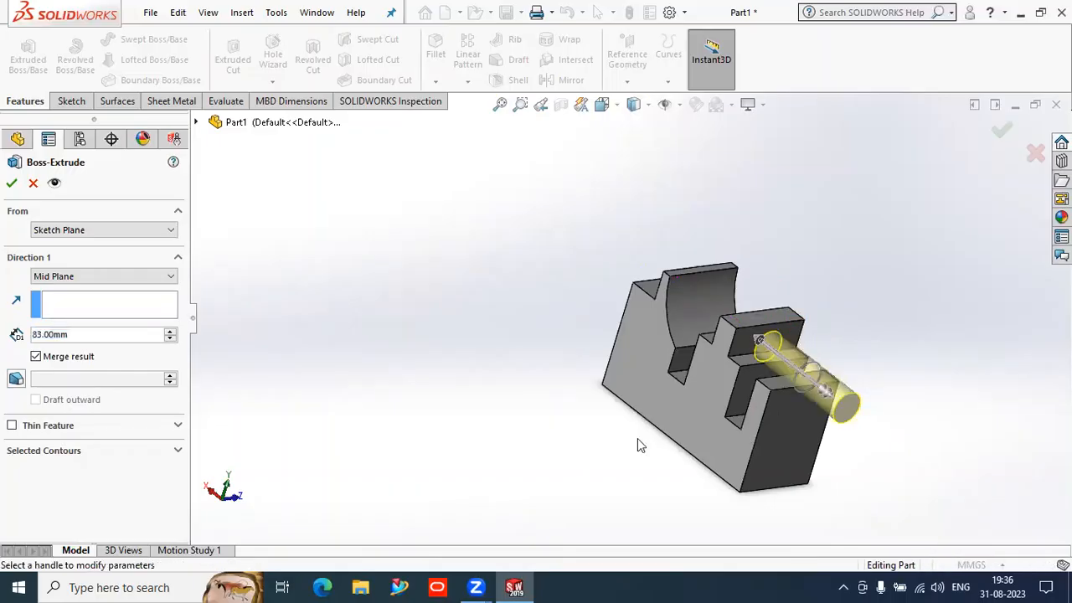
Vary the mid-plane depth through 13 mm, 73 mm and 133 mm, ending at 63 mm, to compare the symmetric growth
{"action": "scroll", "coordinate": [774, 458], "scroll_direction": "down", "scroll_amount": 2}
{"action": "middle_click_drag", "start_coordinate": [323, 411], "coordinate": [486, 476]}
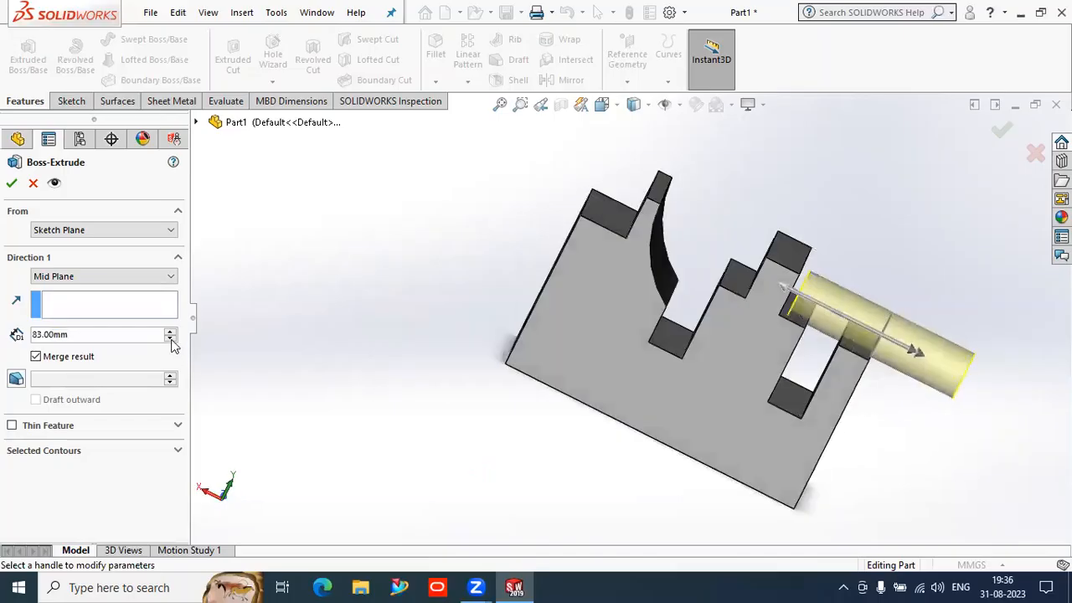
{"action": "left_click", "coordinate": [171, 340]}
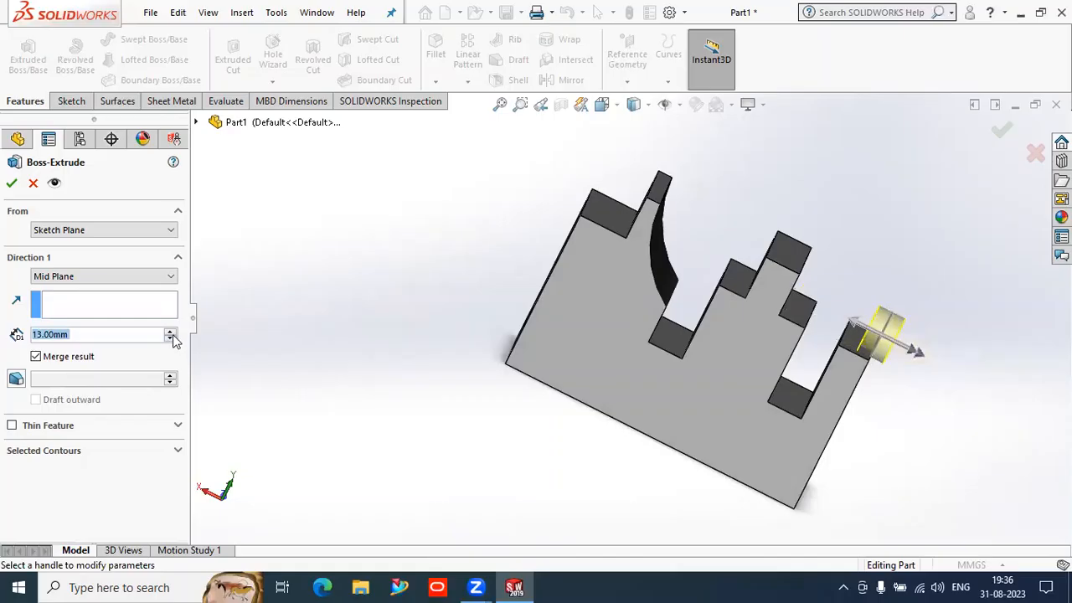
{"action": "scroll", "coordinate": [172, 338], "scroll_direction": "up", "scroll_amount": 6}
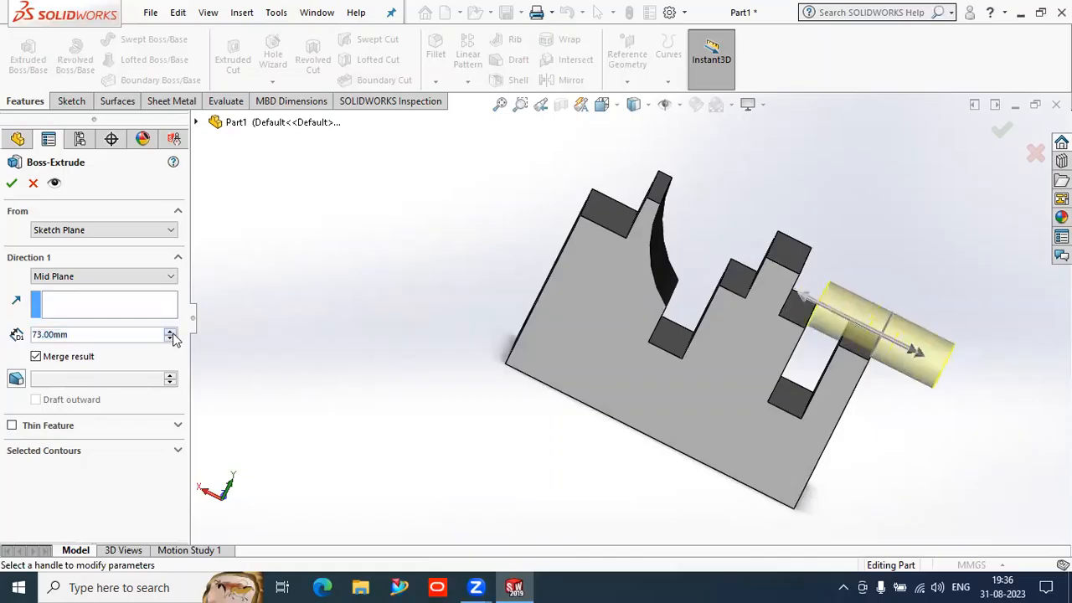
{"action": "scroll", "coordinate": [174, 339], "scroll_direction": "up", "scroll_amount": 4}
{"action": "double_click", "coordinate": [168, 333]}
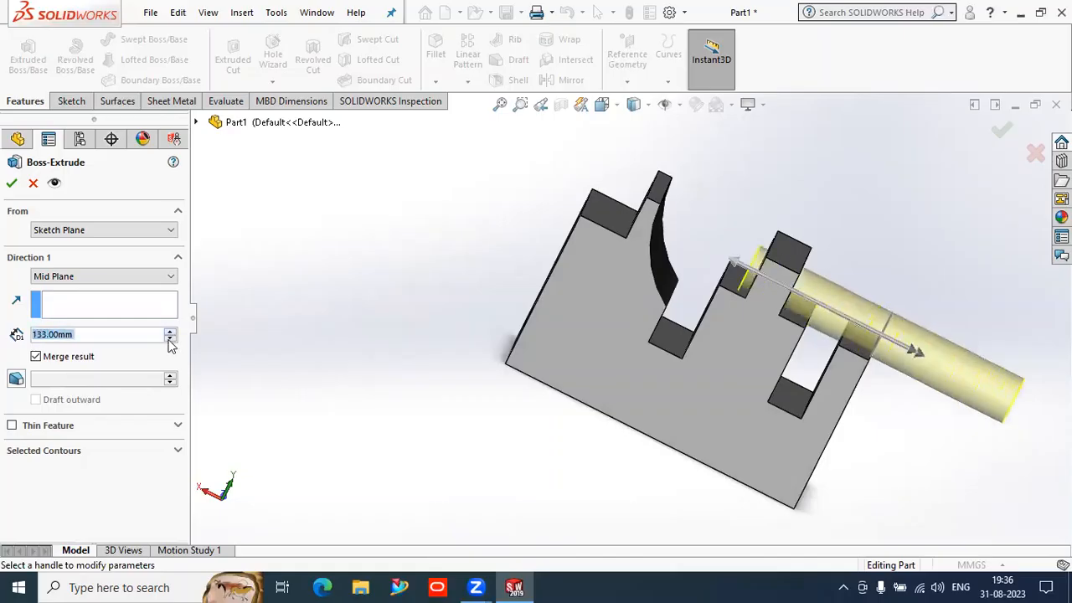
{"action": "double_click", "coordinate": [168, 340]}
{"action": "scroll", "coordinate": [171, 344], "scroll_direction": "down", "scroll_amount": 5}
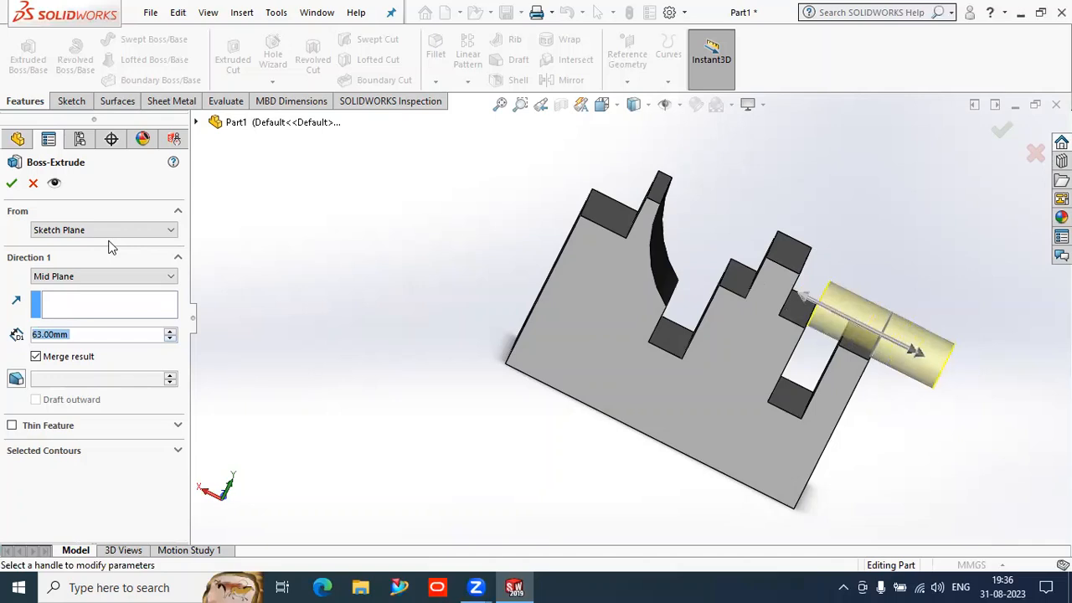
Complete the cylinder's extrusion with the Through All end condition and expand the new feature to show its sketch
{"action": "left_click", "coordinate": [91, 278]}
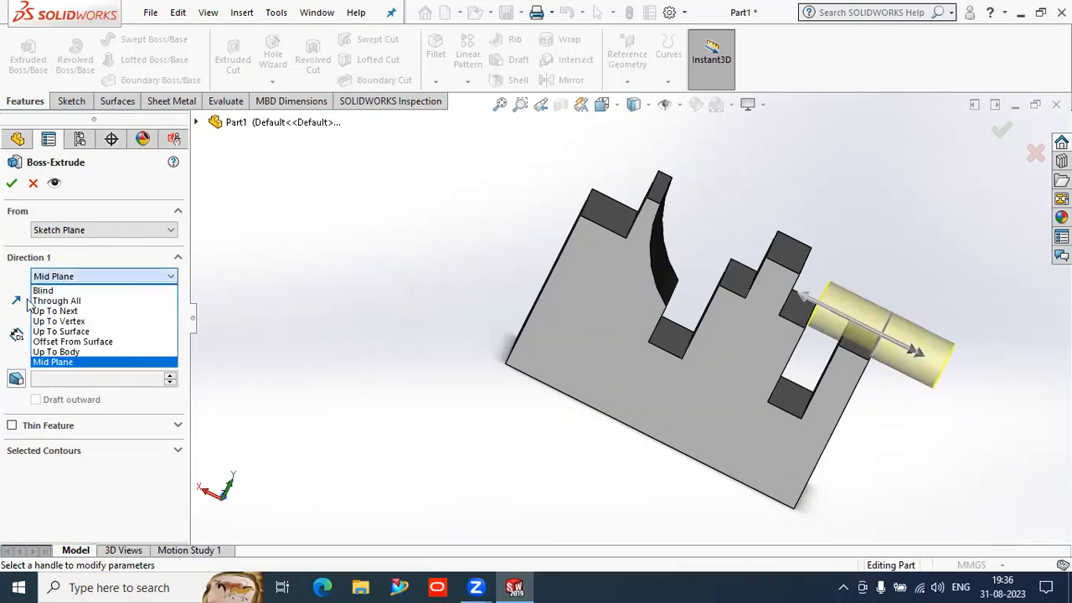
{"action": "left_click", "coordinate": [58, 300]}
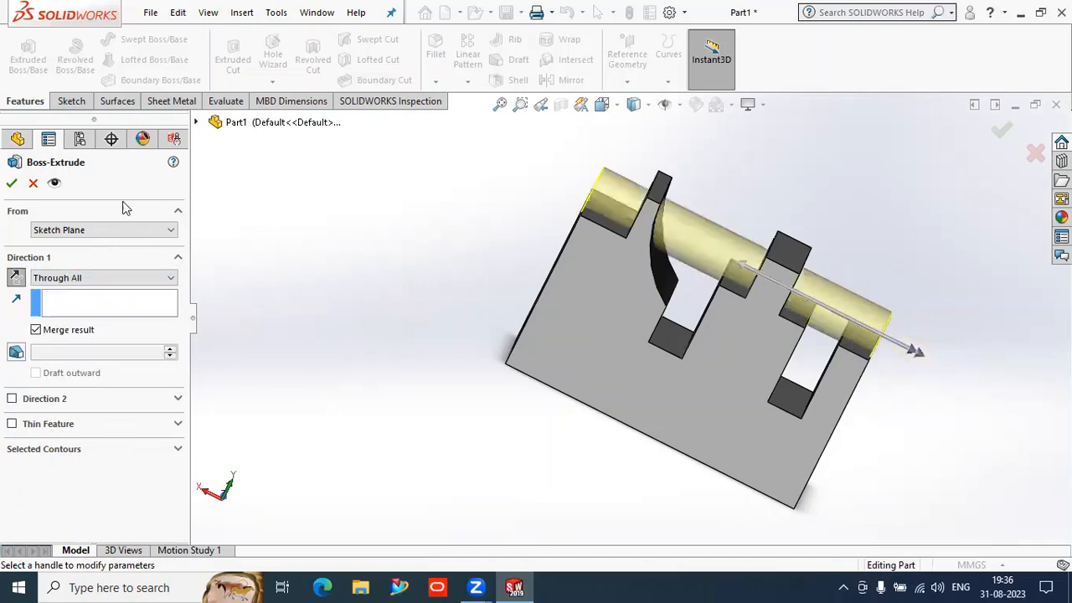
{"action": "left_click", "coordinate": [11, 183]}
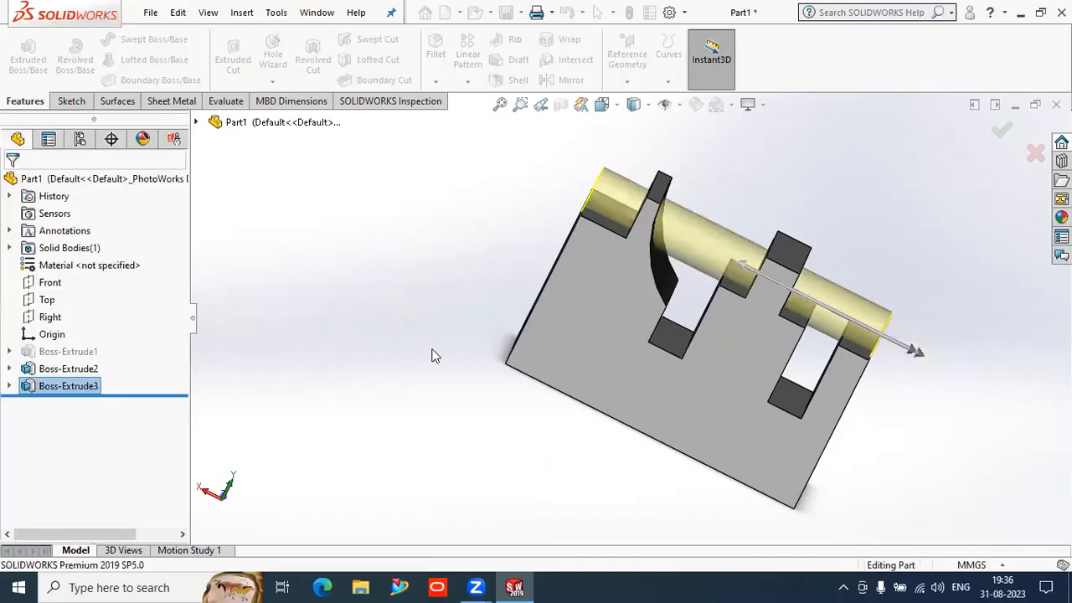
{"action": "middle_click_drag", "start_coordinate": [413, 344], "coordinate": [371, 248]}
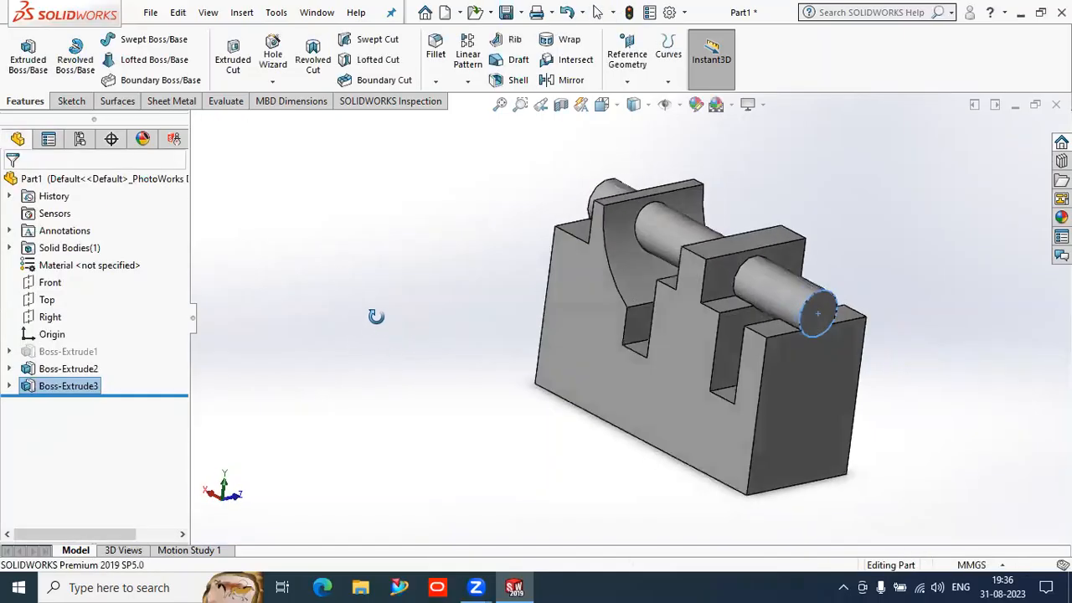
{"action": "left_click", "coordinate": [9, 386]}
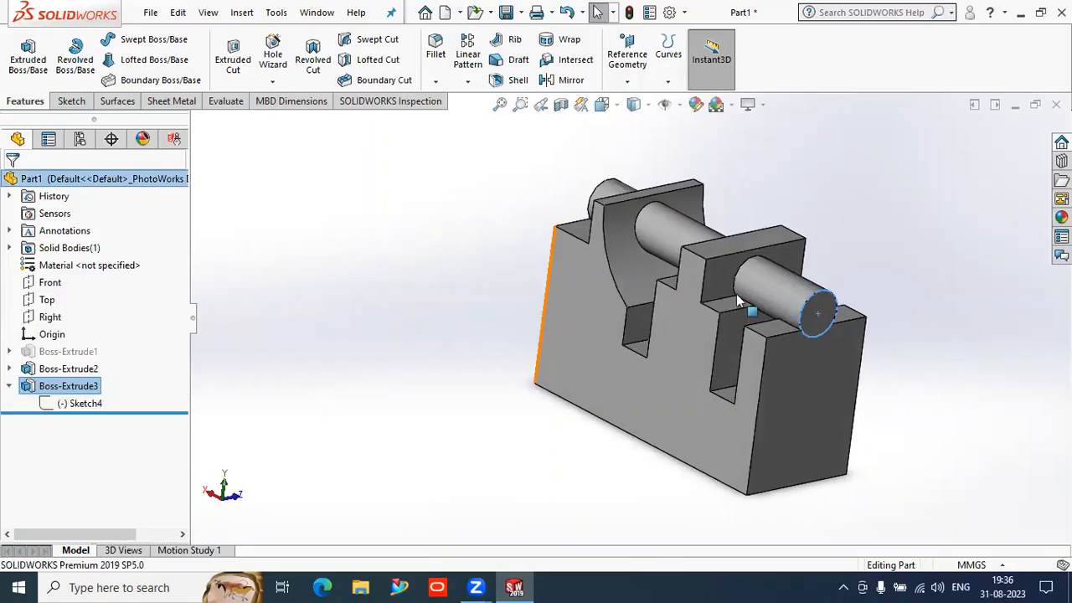
Edit the cylinder's circle sketch and move the circle down the block's end face, its center at about 10.54, 22.35 mm
{"action": "left_click", "coordinate": [88, 404]}
{"action": "right_click", "coordinate": [88, 404]}
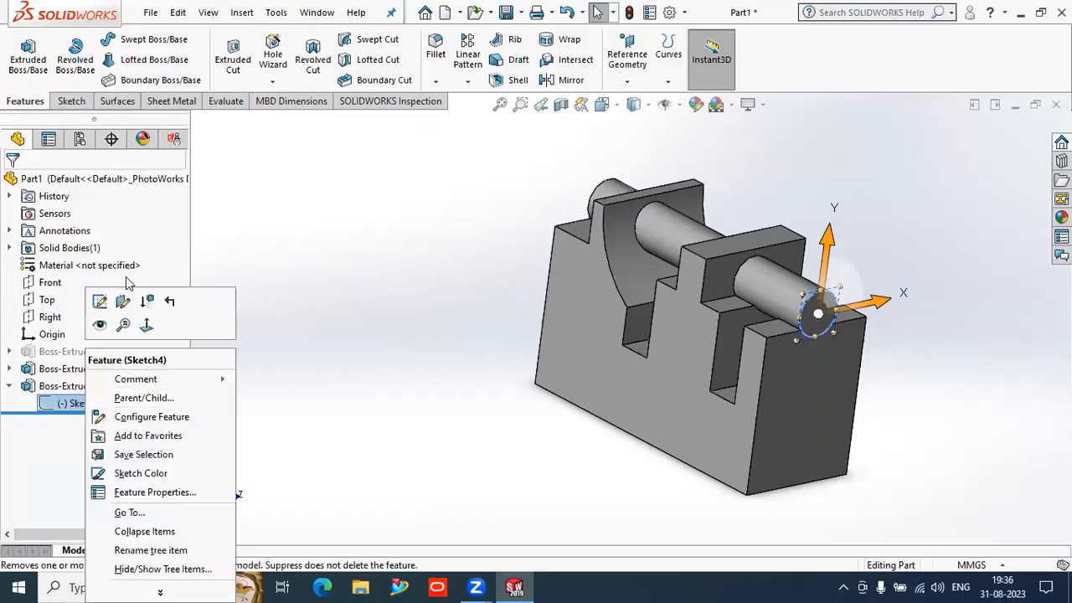
{"action": "left_click", "coordinate": [99, 301]}
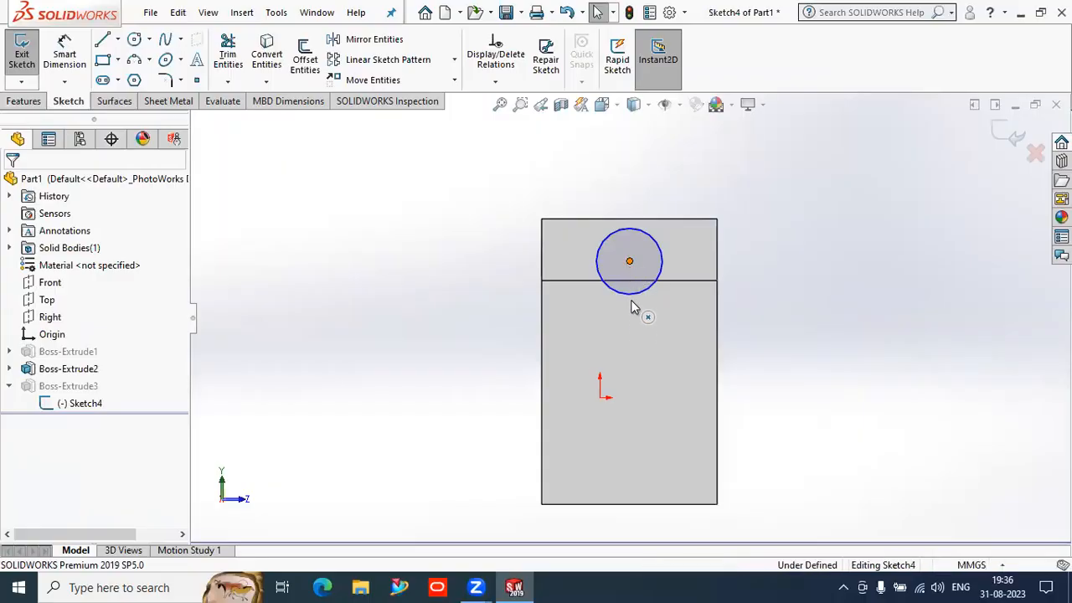
{"action": "left_click_drag", "start_coordinate": [630, 261], "coordinate": [631, 331]}
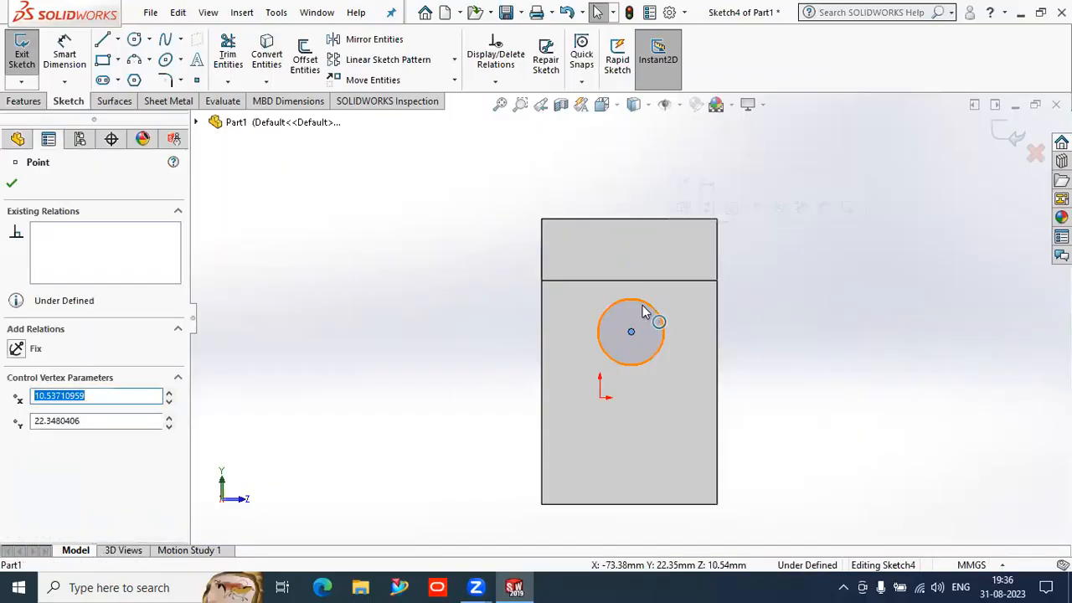
{"action": "mouse_move", "coordinate": [415, 329]}
{"action": "middle_mouse_down"}
{"action": "mouse_move", "coordinate": [471, 343]}
{"action": "mouse_move", "coordinate": [469, 352]}
{"action": "mouse_move", "coordinate": [525, 352]}
{"action": "mouse_move", "coordinate": [502, 359]}
{"action": "middle_mouse_up"}
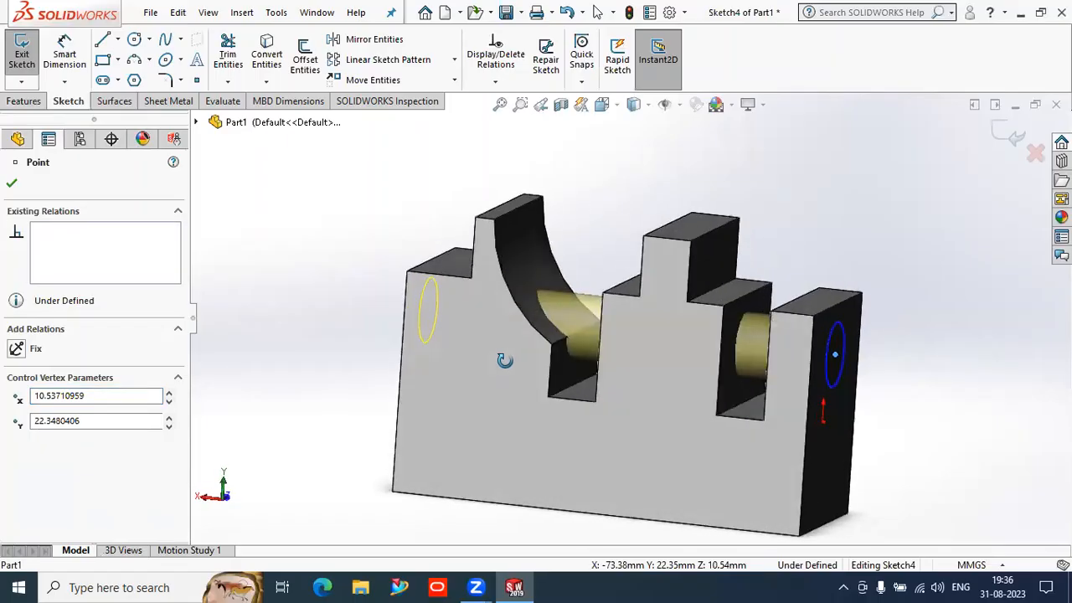
{"action": "left_click", "coordinate": [12, 184]}
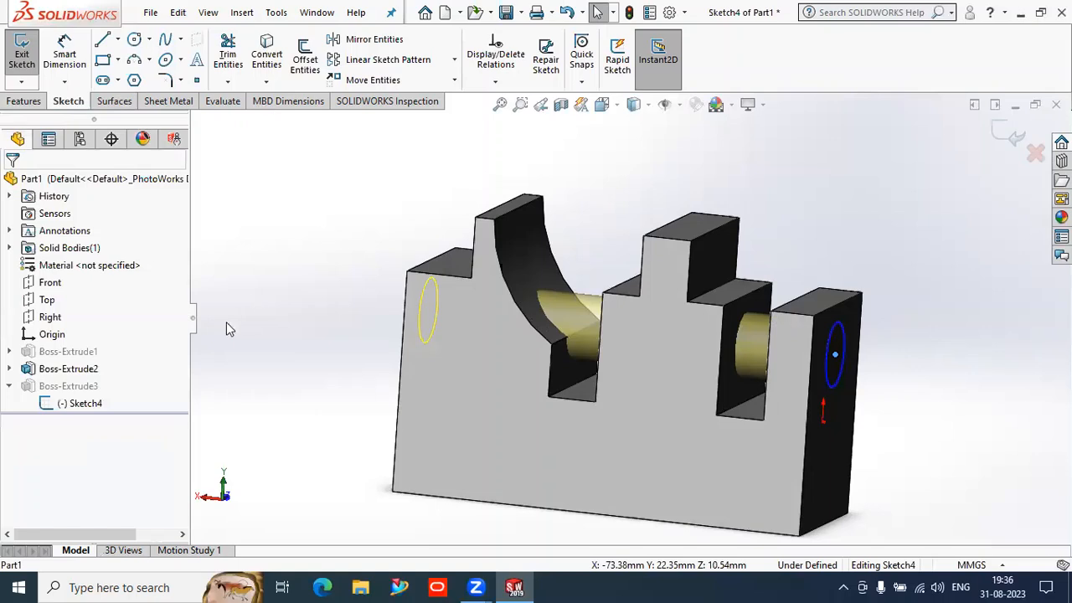
Exit the sketch and delete the cylinder's Boss-Extrude3 feature while keeping its circle sketch
{"action": "left_click", "coordinate": [1005, 139]}
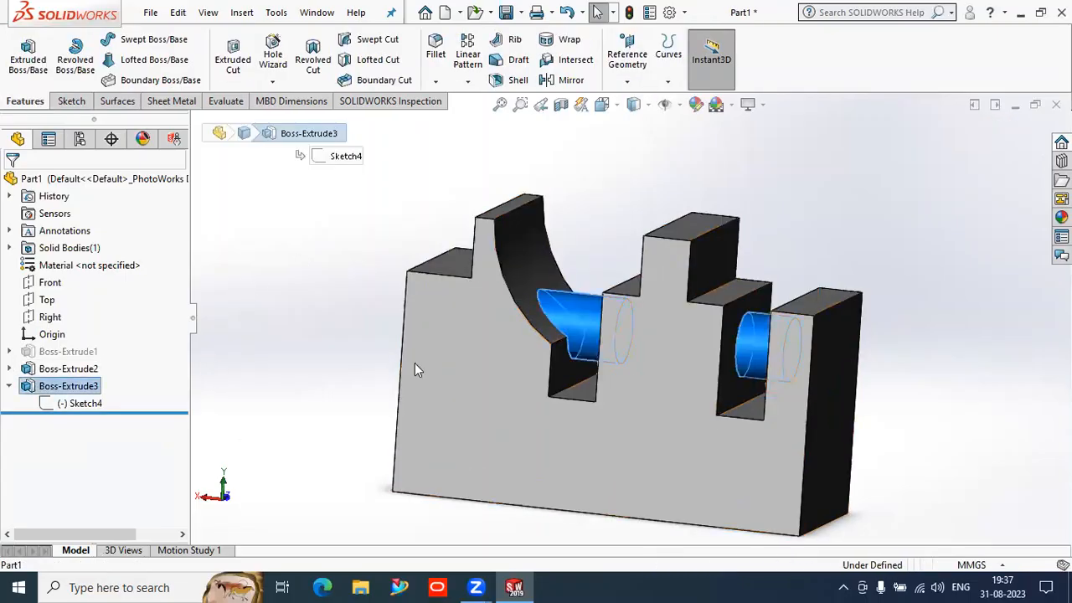
{"action": "key", "text": "Delete"}
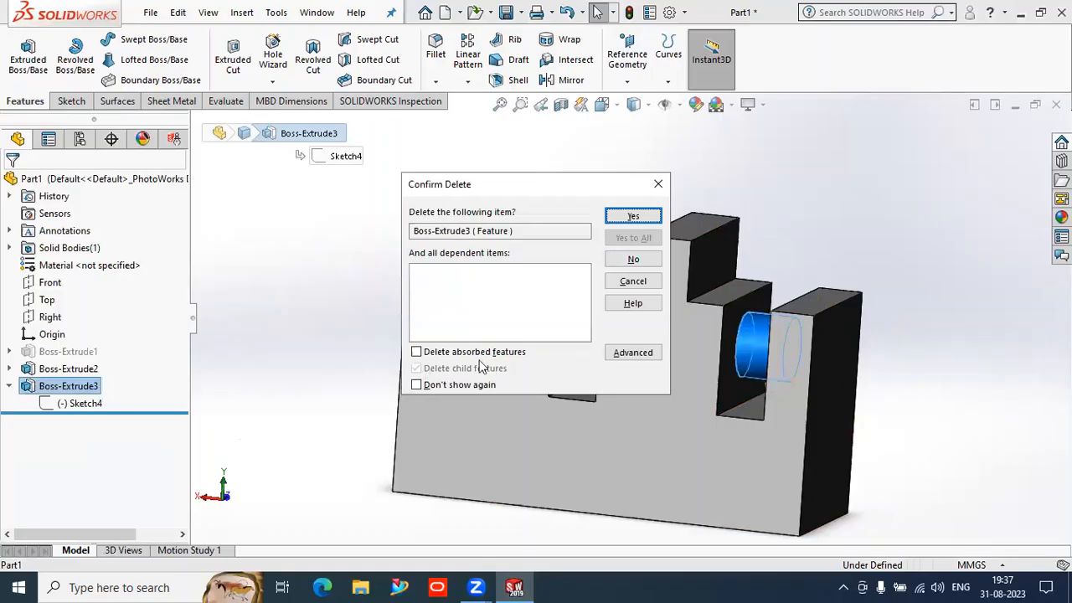
{"action": "left_click", "coordinate": [633, 217]}
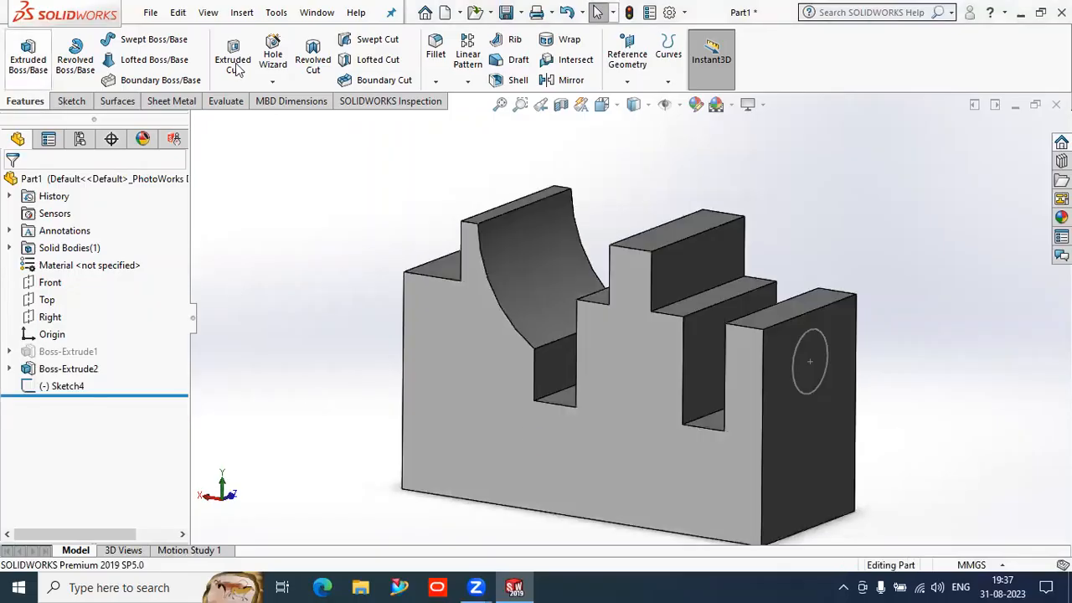
Cut the circle through the entire block using Extruded Cut with the Through All end condition
{"action": "left_click", "coordinate": [825, 339]}
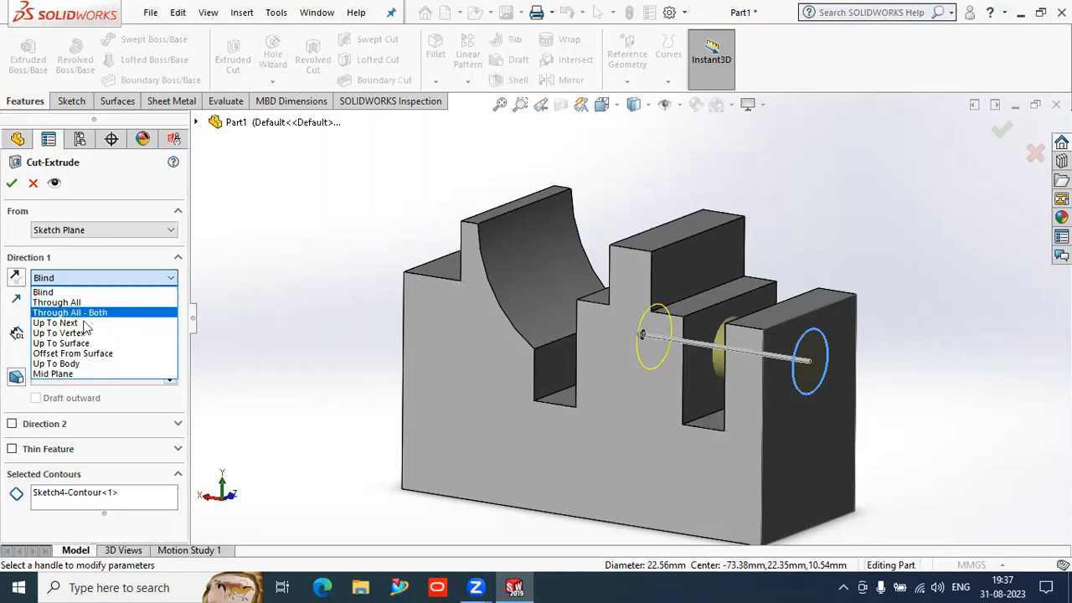
{"action": "left_click", "coordinate": [65, 302]}
{"action": "middle_click_drag", "start_coordinate": [395, 443], "coordinate": [339, 435]}
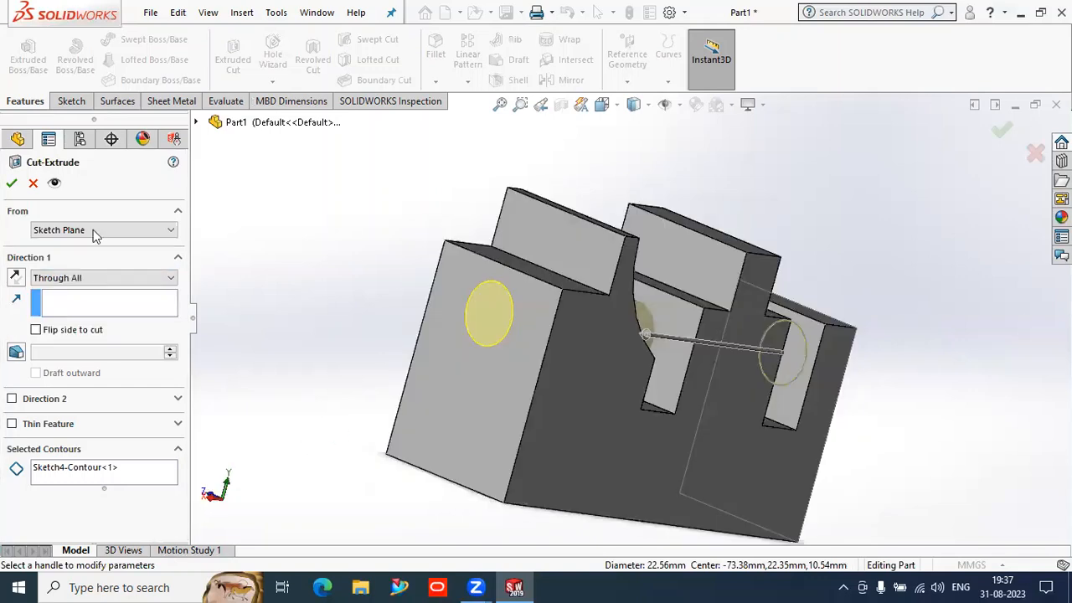
{"action": "key", "text": "ctrl+7"}
{"action": "left_click", "coordinate": [54, 183]}
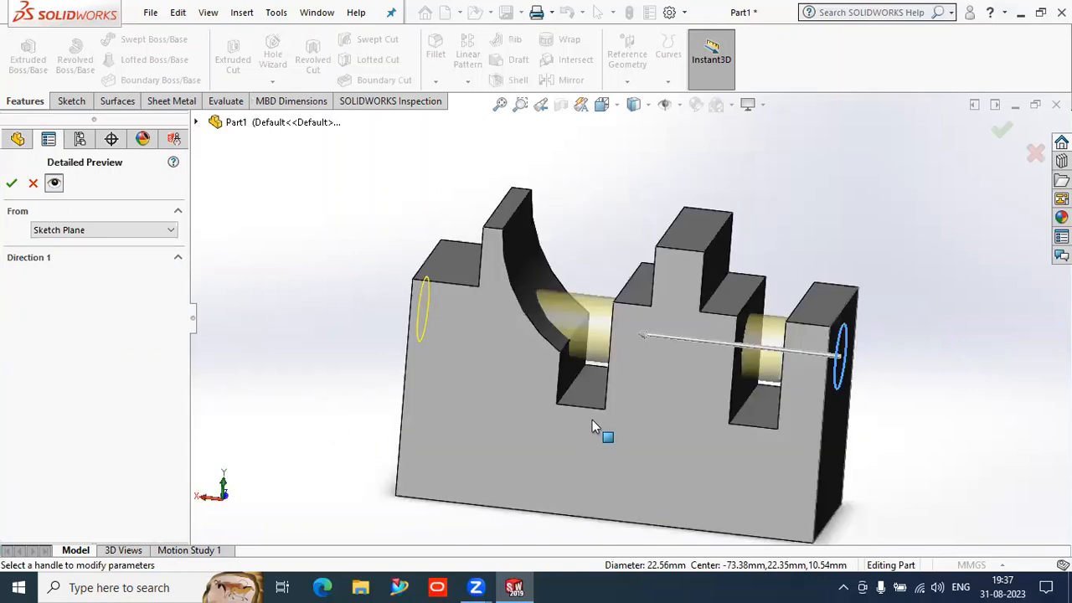
{"action": "mouse_move", "coordinate": [527, 392]}
{"action": "middle_mouse_down"}
{"action": "mouse_move", "coordinate": [486, 382]}
{"action": "mouse_move", "coordinate": [670, 407]}
{"action": "mouse_move", "coordinate": [508, 384]}
{"action": "middle_mouse_up"}
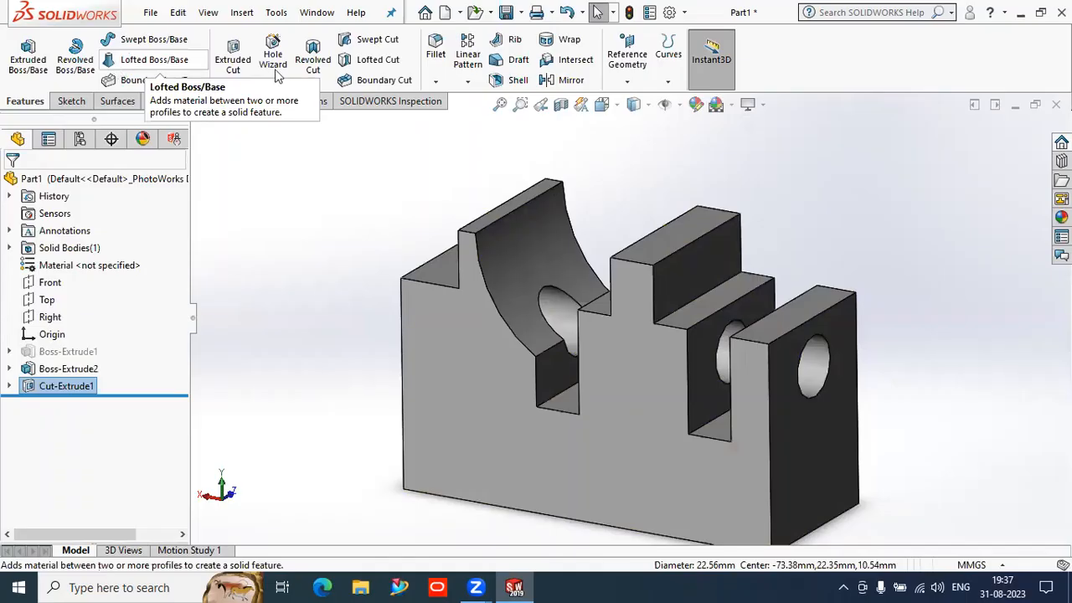
{"action": "middle_click_drag", "start_coordinate": [791, 184], "coordinate": [791, 250]}
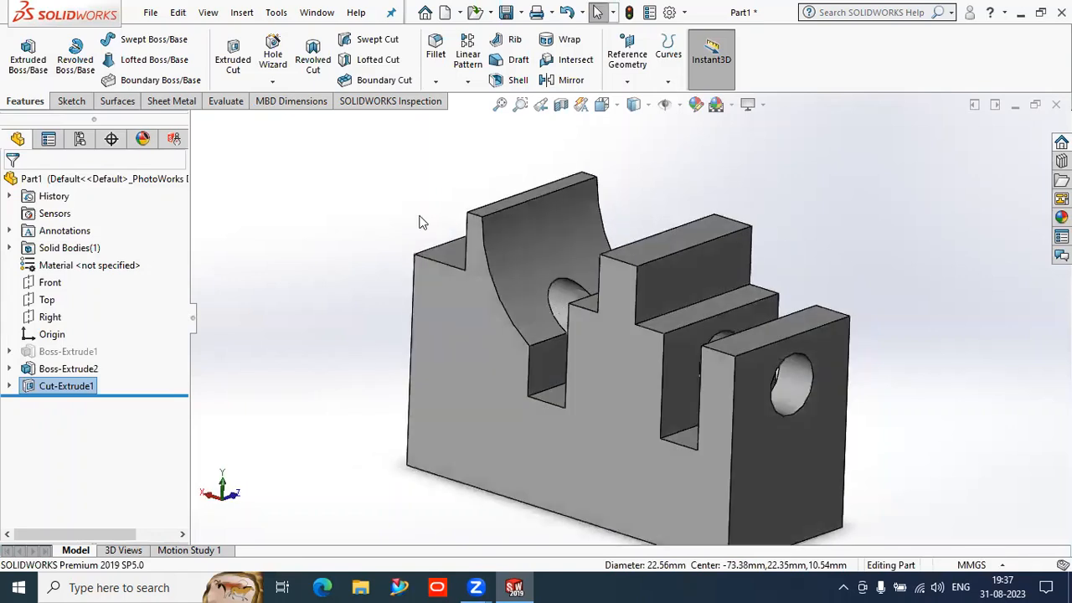
{"action": "key", "text": "z"}
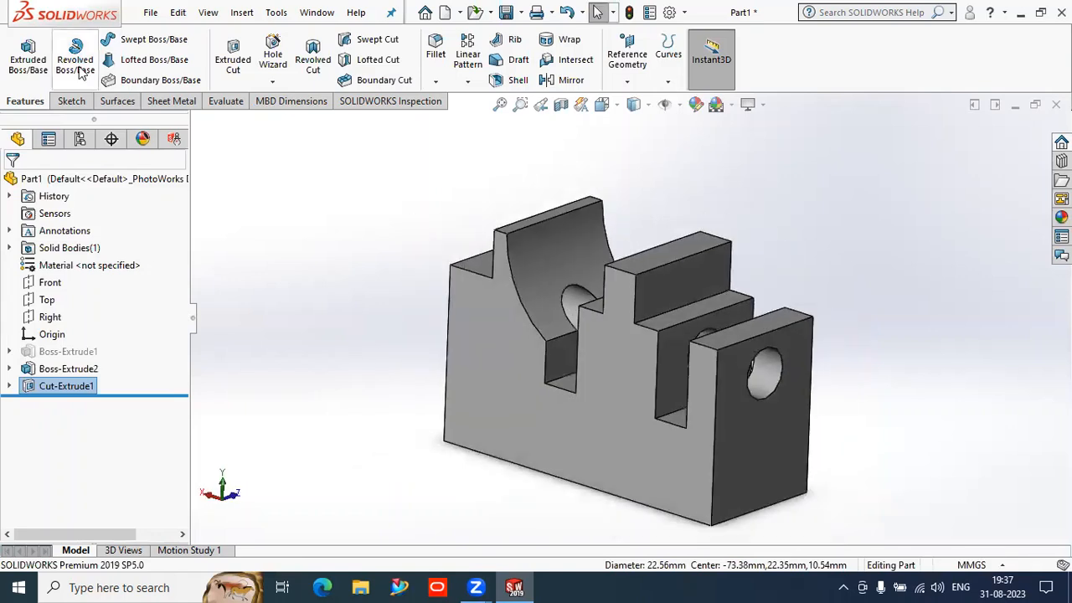
Suppress the block's Boss-Extrude2 together with its dependent cut and start a new sketch on the Front plane
{"action": "left_click", "coordinate": [80, 372]}
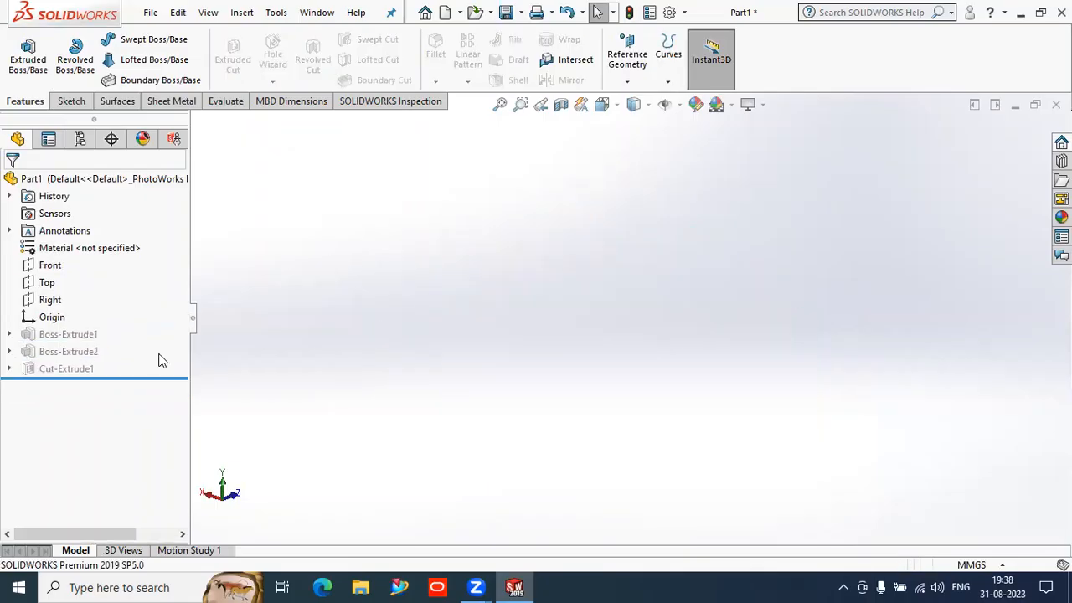
{"action": "left_click", "coordinate": [134, 377]}
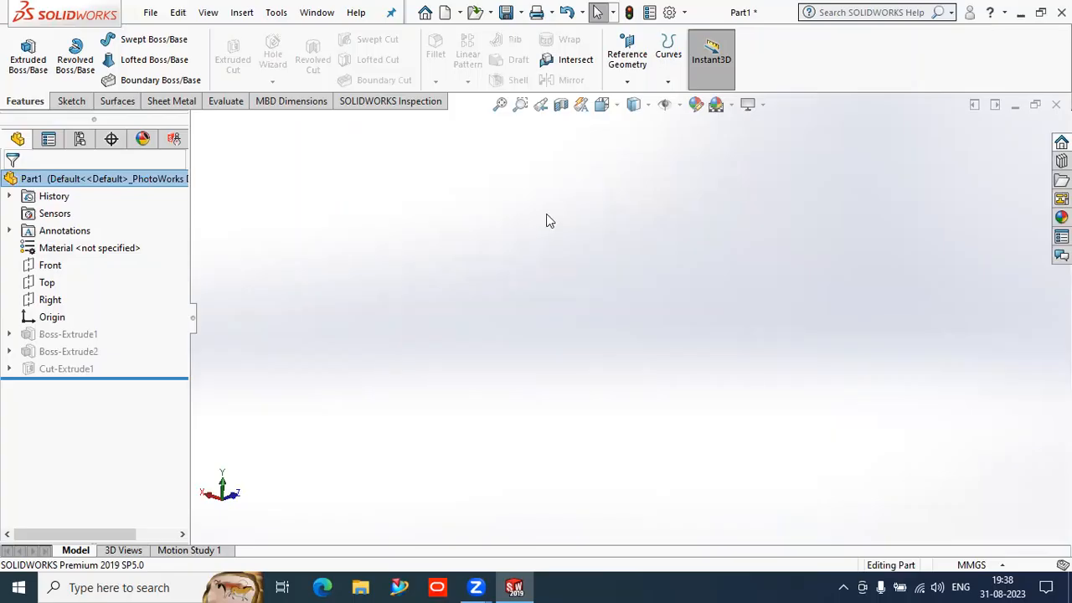
{"action": "left_click", "coordinate": [72, 101]}
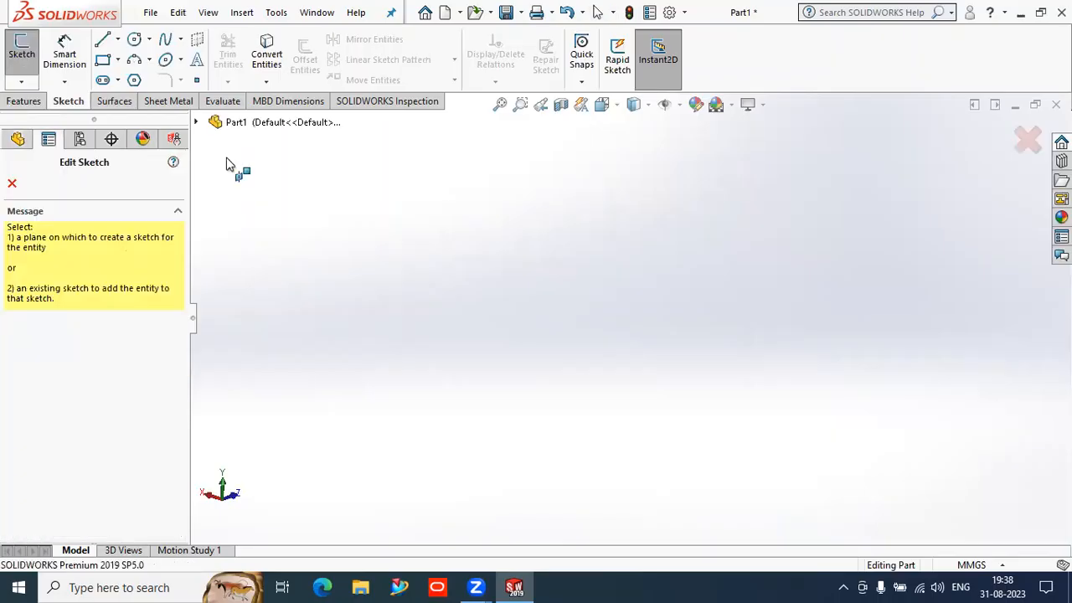
{"action": "left_click", "coordinate": [195, 123]}
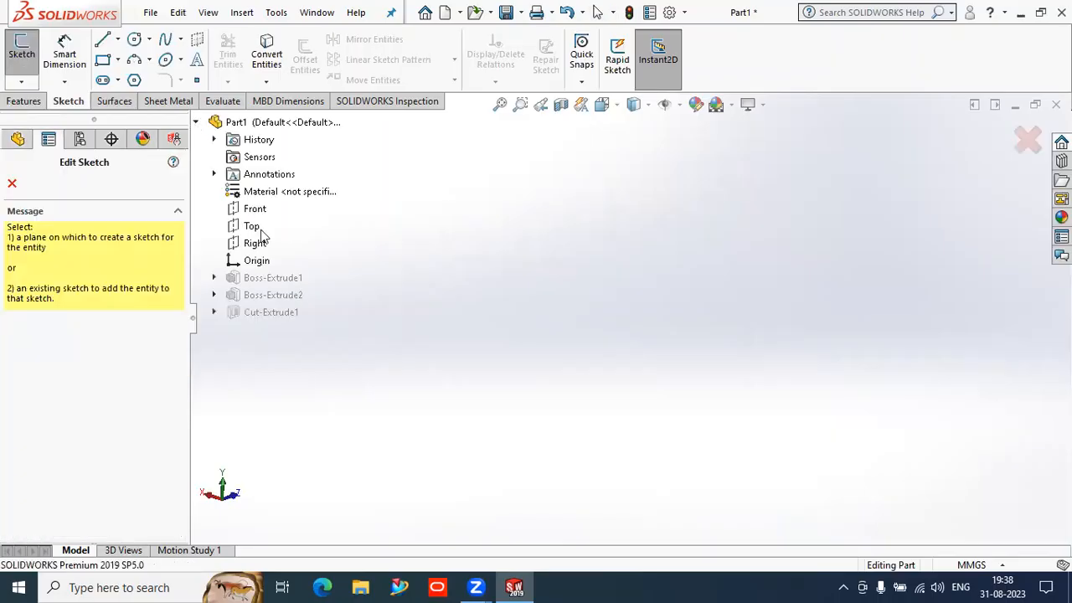
{"action": "left_click", "coordinate": [256, 210]}
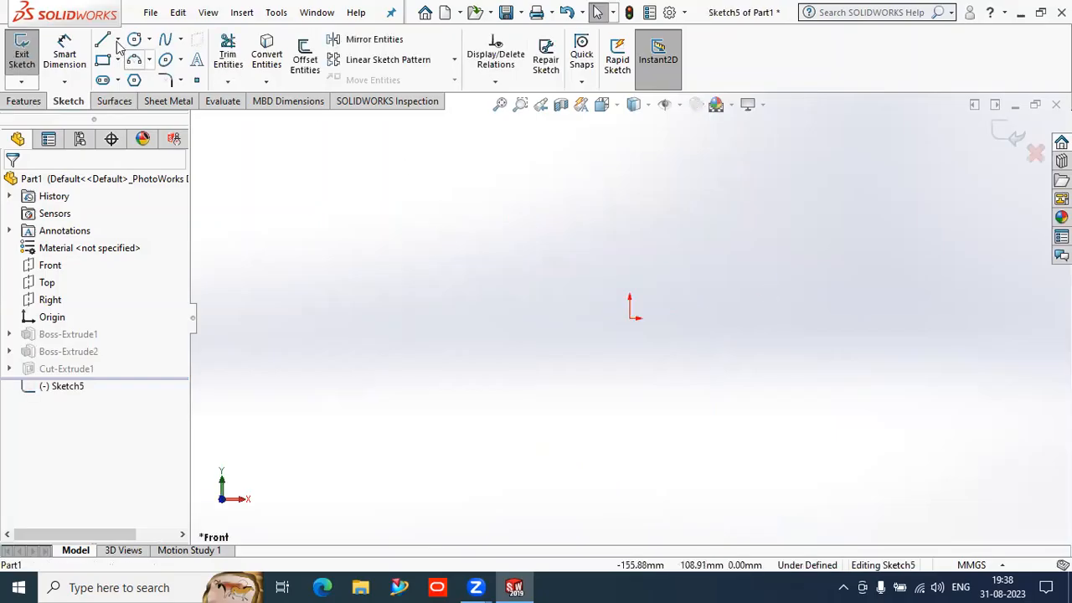
Sketch a vertical centerline about 128 mm long passing through the origin
{"action": "left_click", "coordinate": [123, 81]}
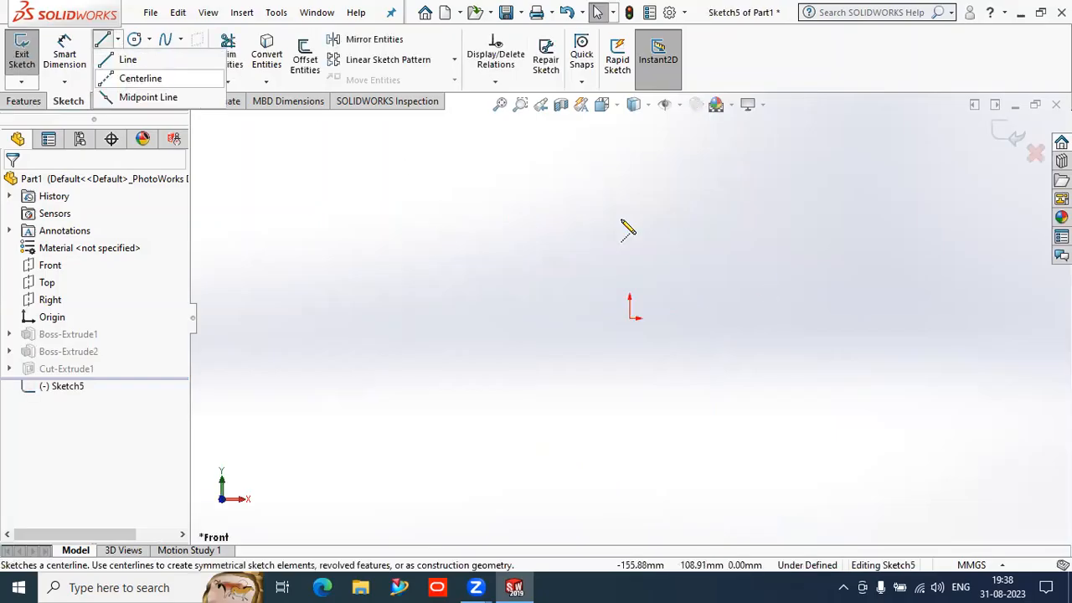
{"action": "left_click_drag", "start_coordinate": [628, 164], "coordinate": [629, 317]}
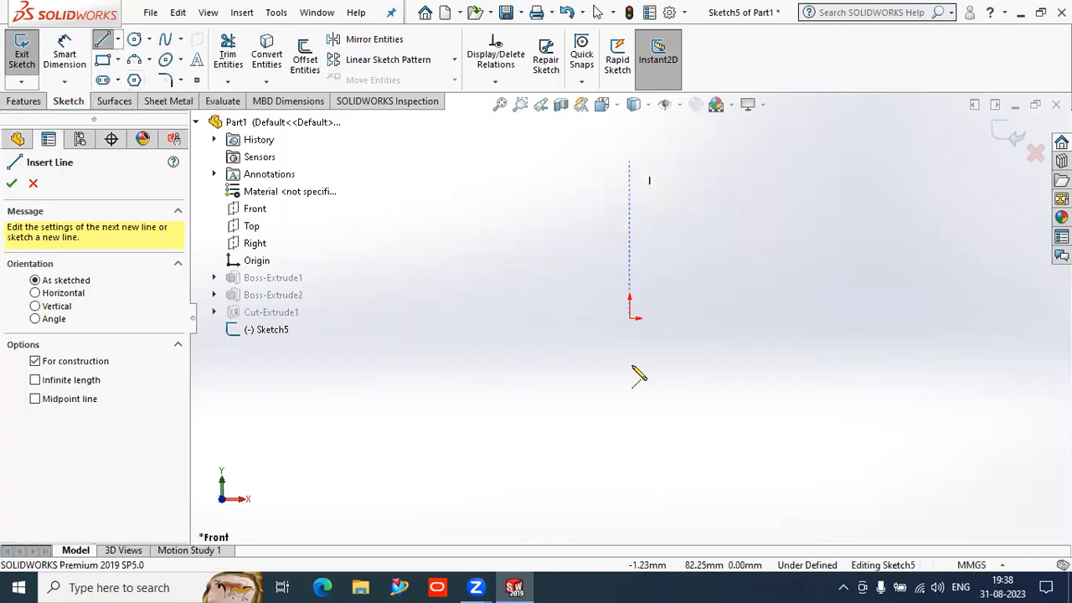
{"action": "left_click", "coordinate": [629, 404]}
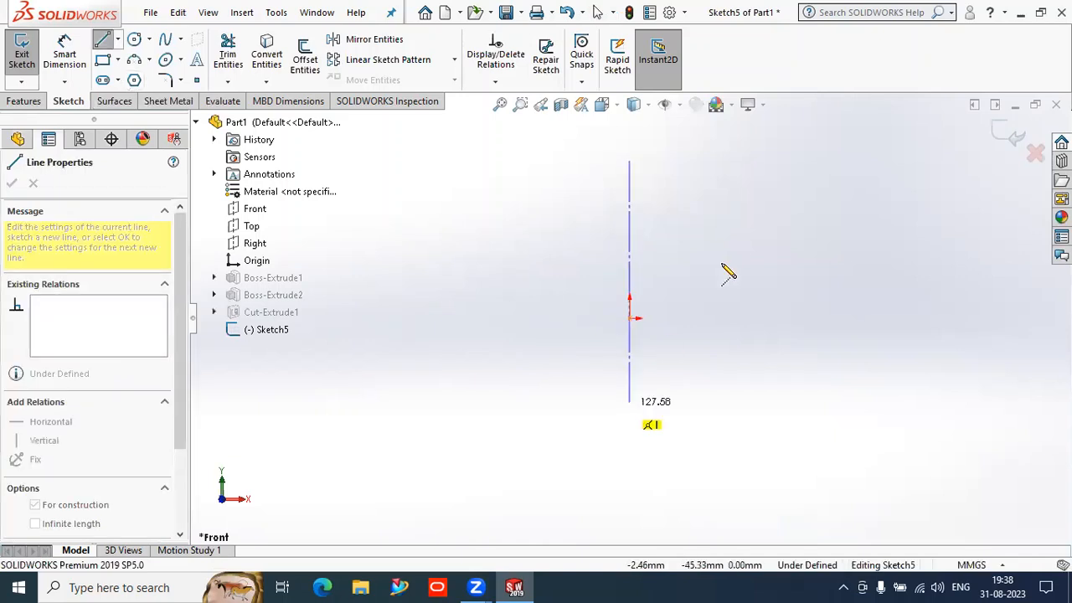
{"action": "right_click", "coordinate": [772, 285]}
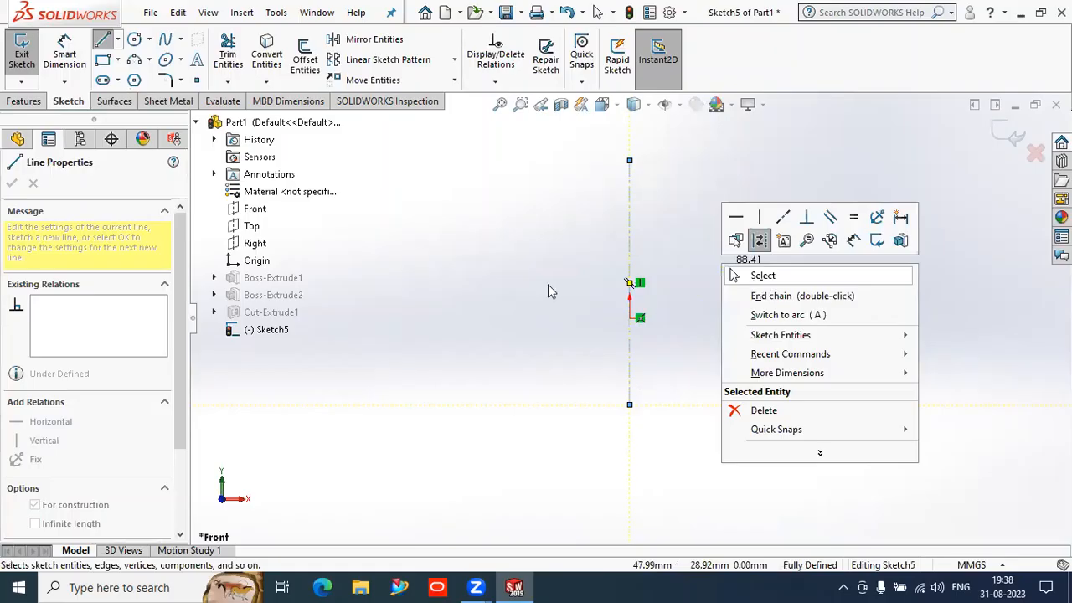
{"action": "key", "text": "Escape"}
{"action": "key", "text": "Escape"}
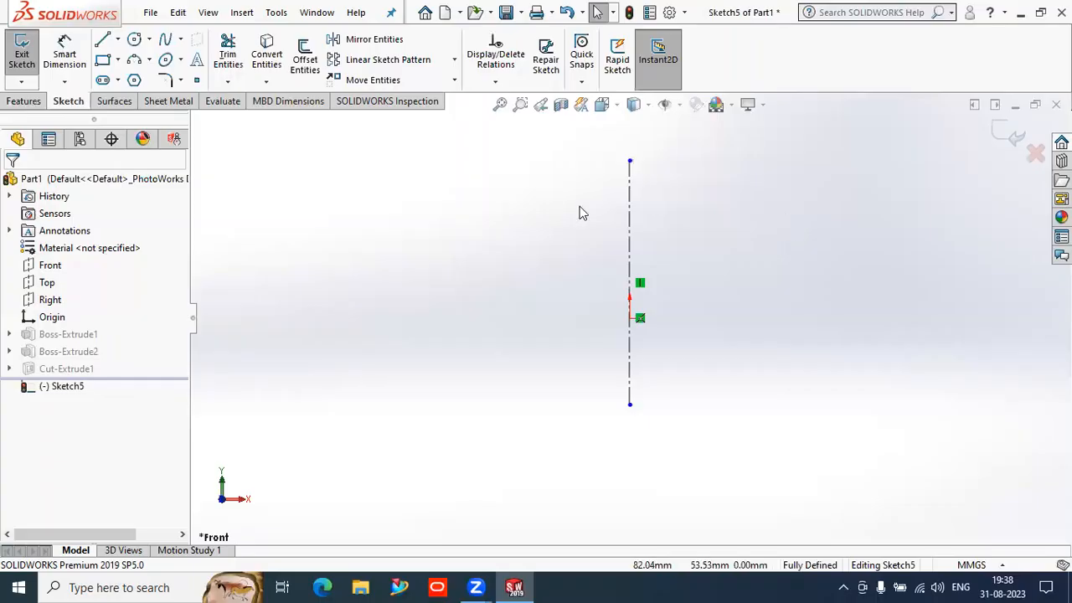
{"action": "right_click", "coordinate": [631, 196]}
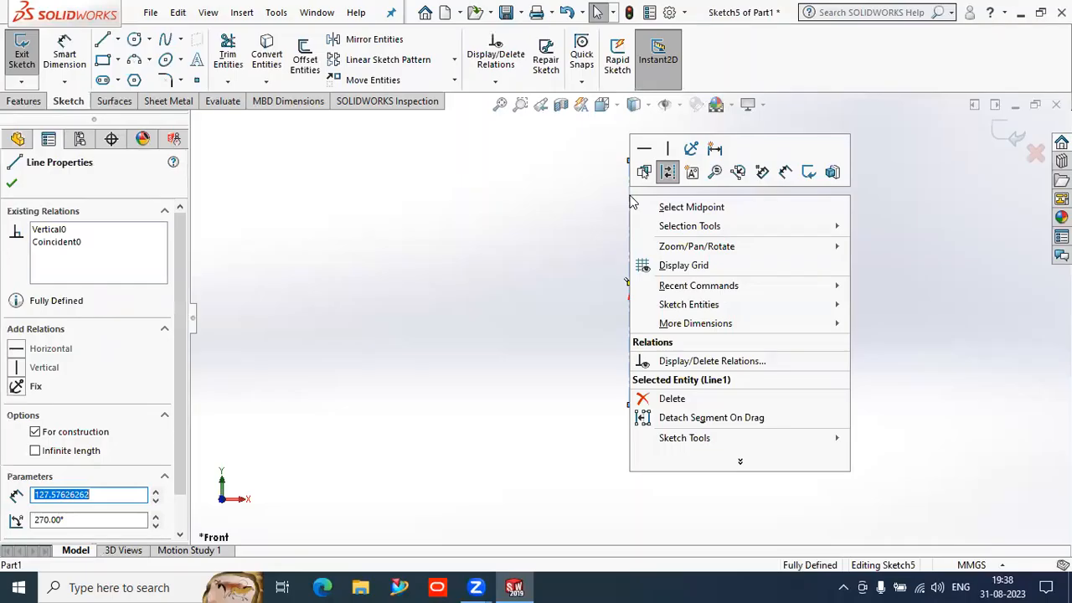
{"action": "left_click", "coordinate": [317, 169]}
Sketch a horizontal centerline extending in the positive X direction from the vertical centerline's lower endpoint
{"action": "left_click", "coordinate": [118, 40]}
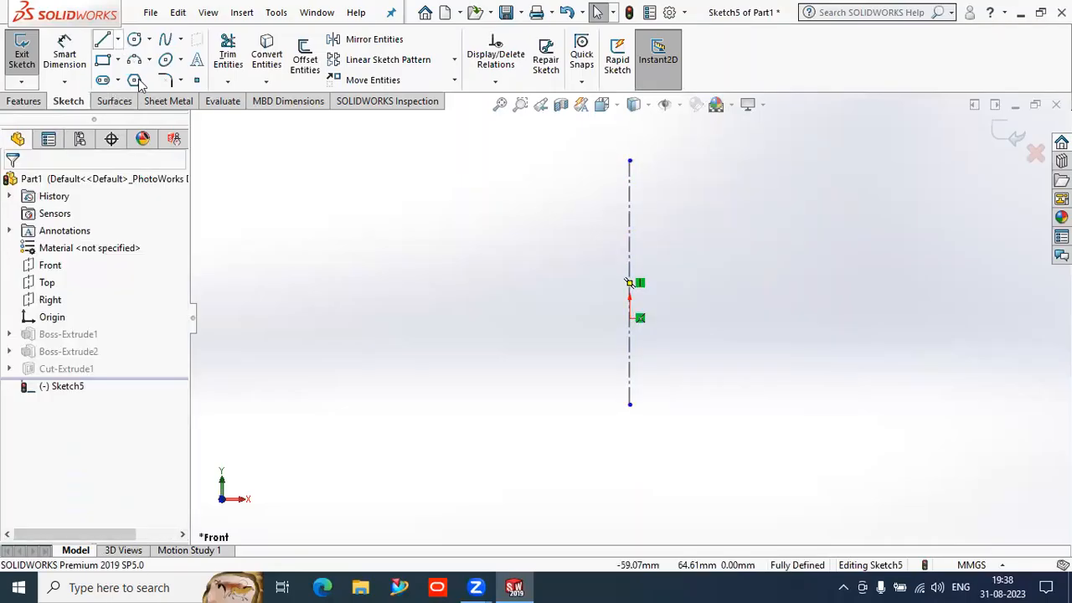
{"action": "left_click", "coordinate": [630, 404]}
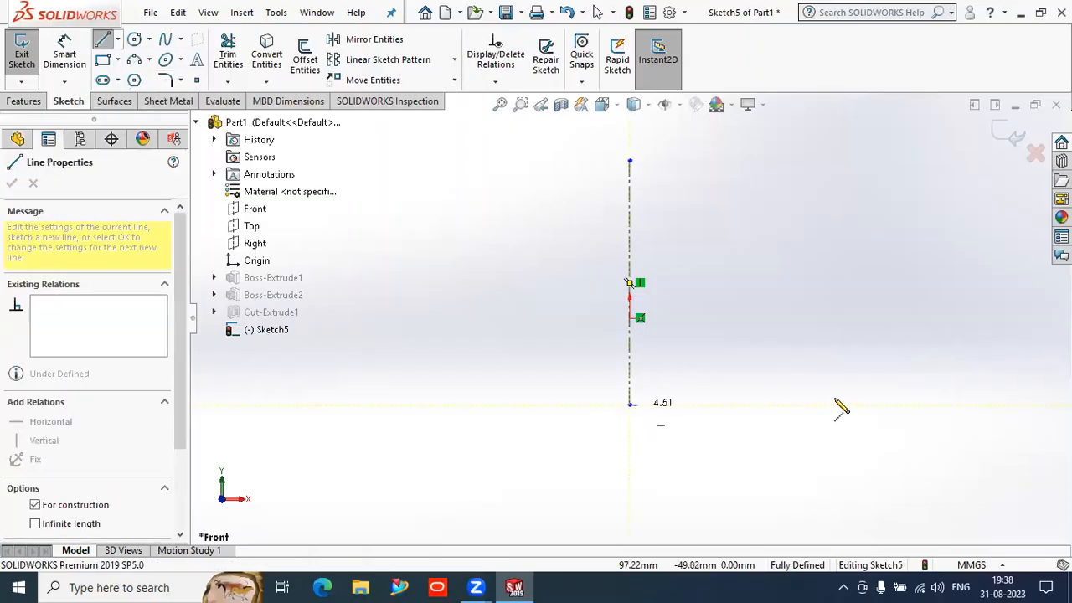
{"action": "left_click", "coordinate": [840, 406]}
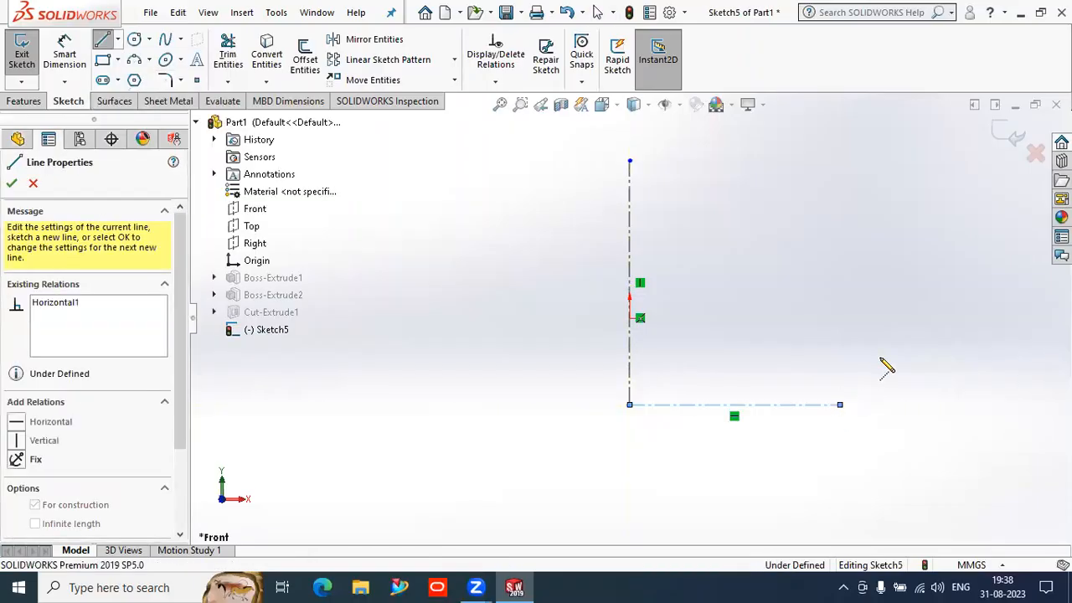
{"action": "right_click", "coordinate": [881, 368]}
{"action": "left_click", "coordinate": [916, 369]}
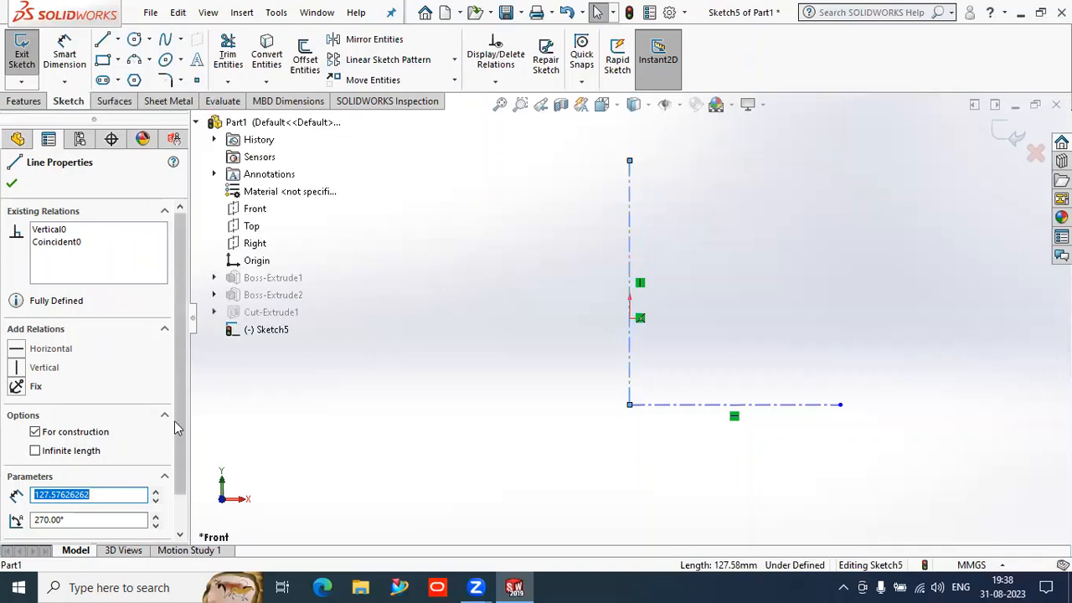
Examine the vertical centerline's properties, including its additional parameters, and the commands available for it
{"action": "scroll", "coordinate": [176, 421], "scroll_direction": "down", "scroll_amount": 2}
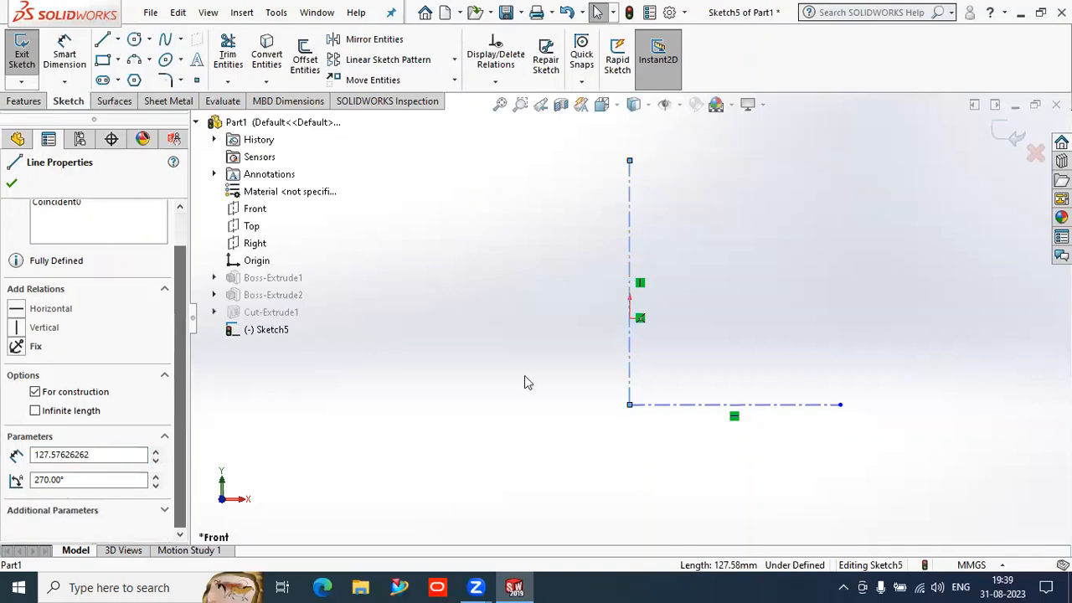
{"action": "left_click", "coordinate": [162, 512]}
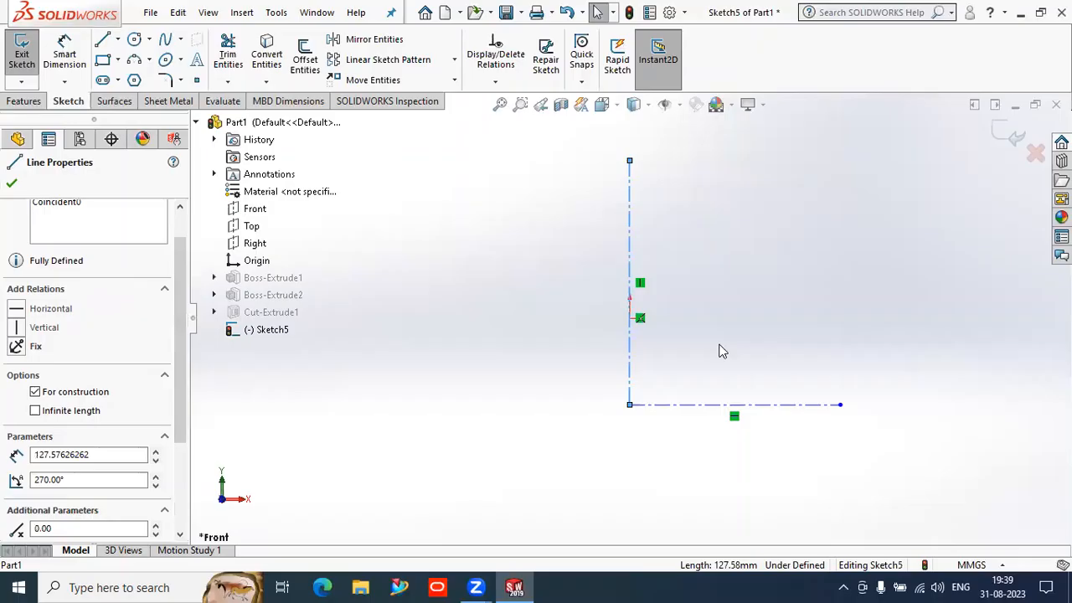
{"action": "left_click", "coordinate": [630, 226]}
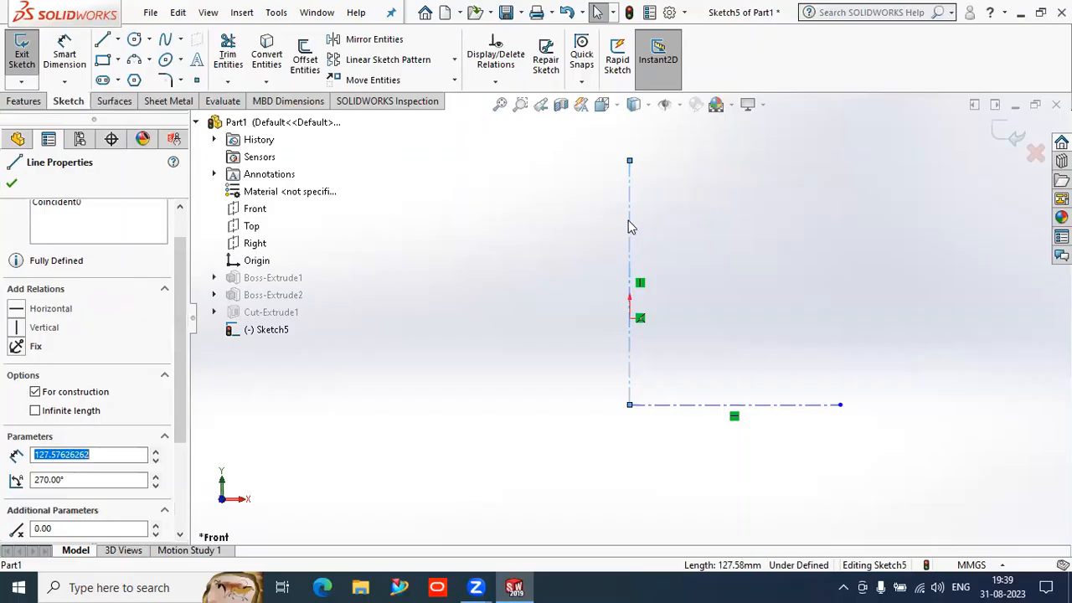
{"action": "right_click", "coordinate": [630, 226]}
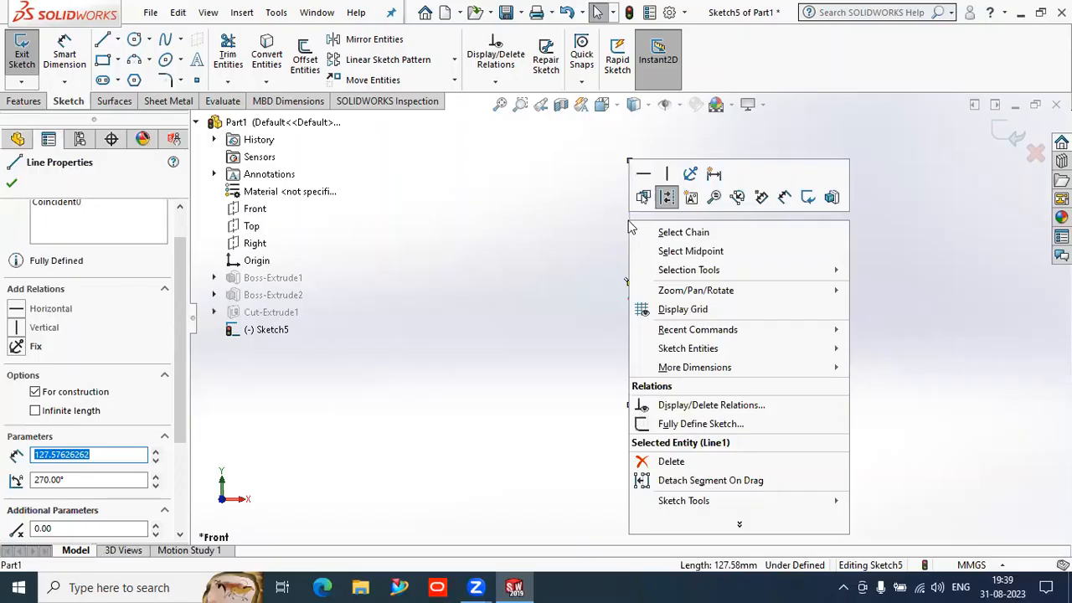
{"action": "left_click", "coordinate": [568, 294]}
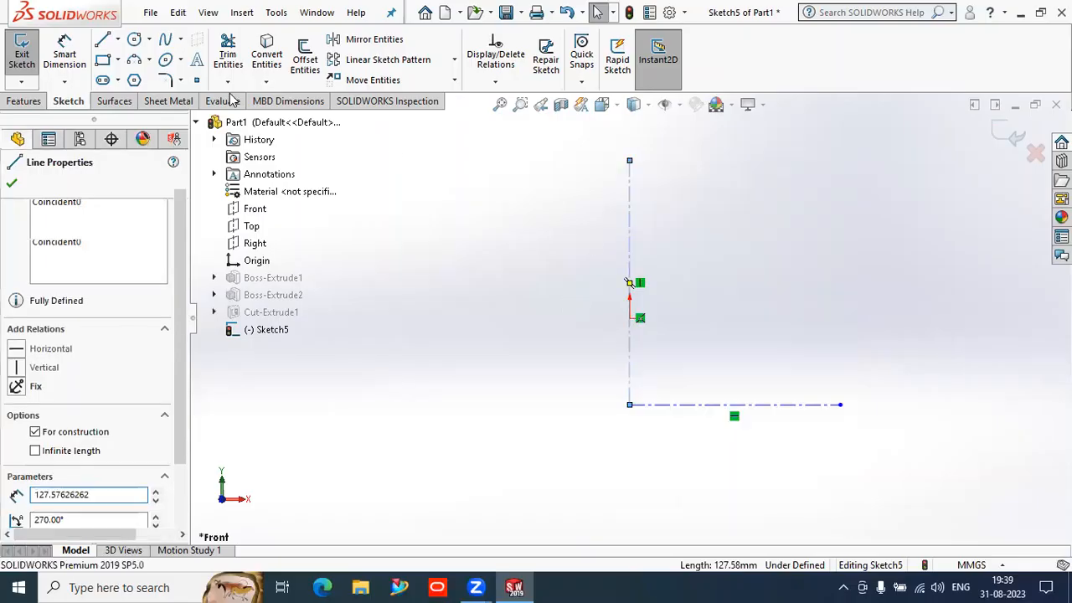
{"action": "key", "text": "Escape"}
Sketch three descending right-angle steps beside the vertical centerline on its positive X side, starting with a horizontal edge about 43 mm long and ending level with the horizontal centerline
{"action": "left_click", "coordinate": [118, 39]}
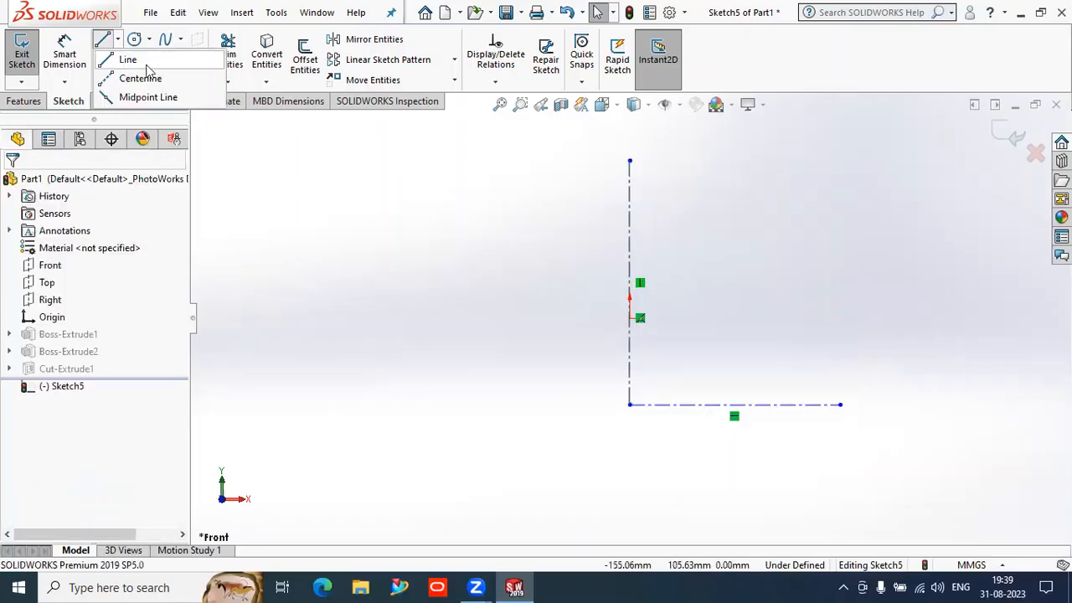
{"action": "left_click", "coordinate": [136, 66]}
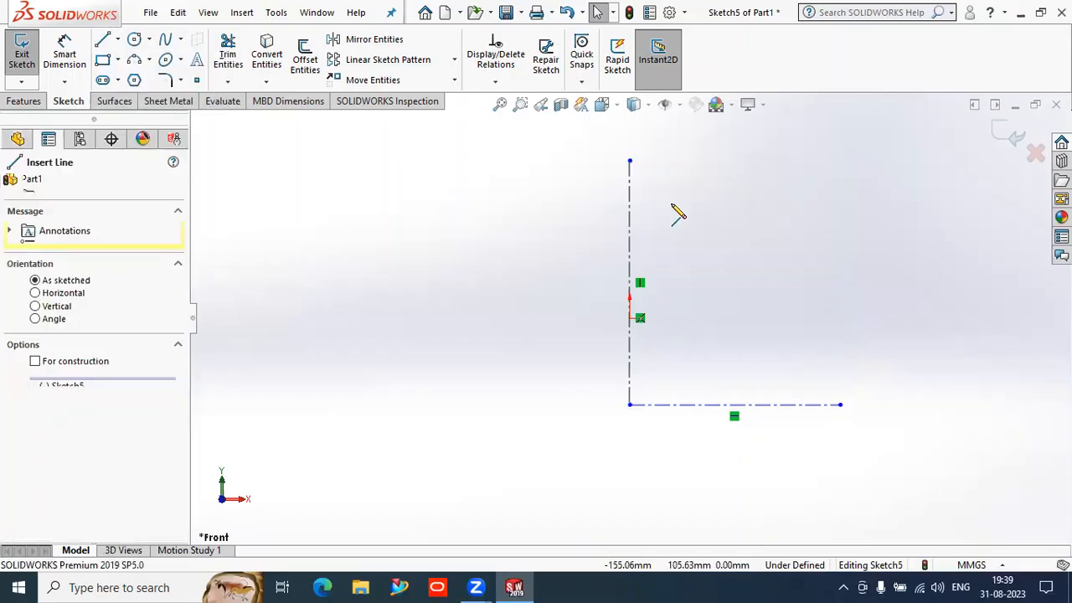
{"action": "left_click", "coordinate": [757, 216]}
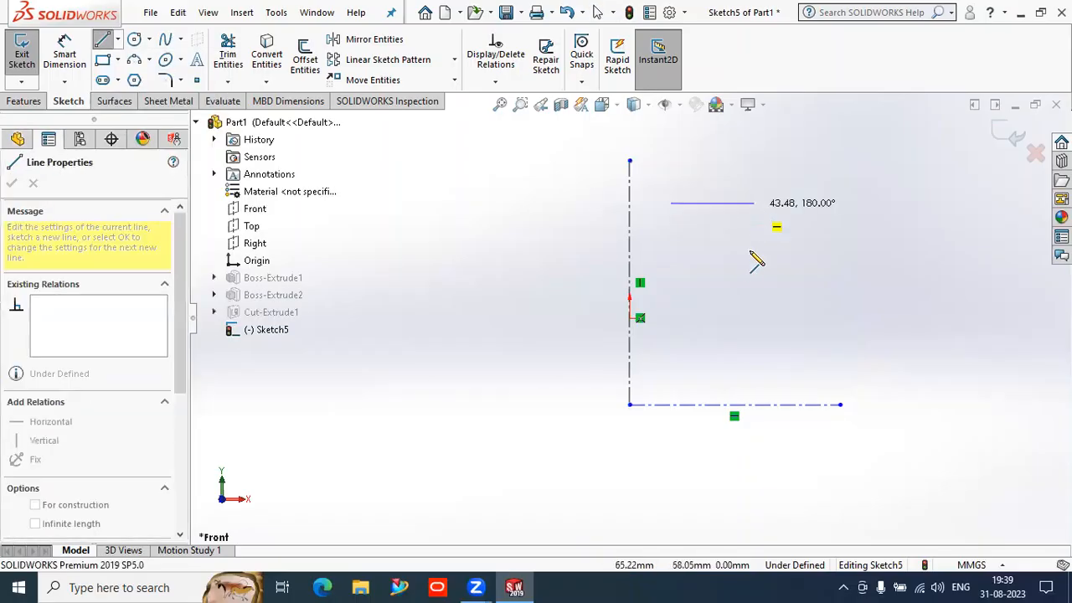
{"action": "double_click", "coordinate": [755, 276]}
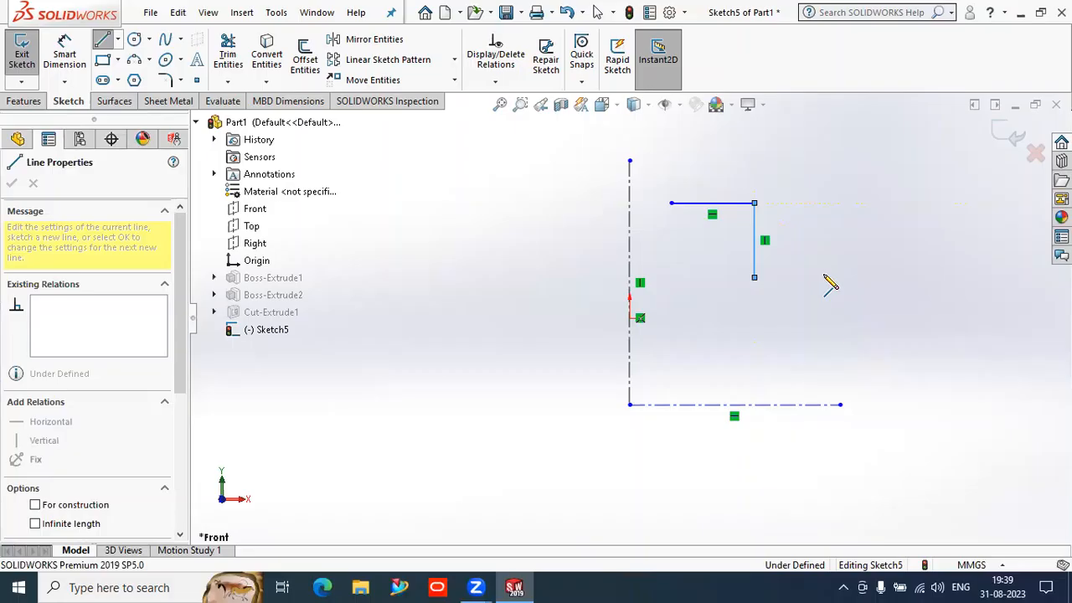
{"action": "left_click", "coordinate": [823, 277]}
{"action": "left_click", "coordinate": [823, 346]}
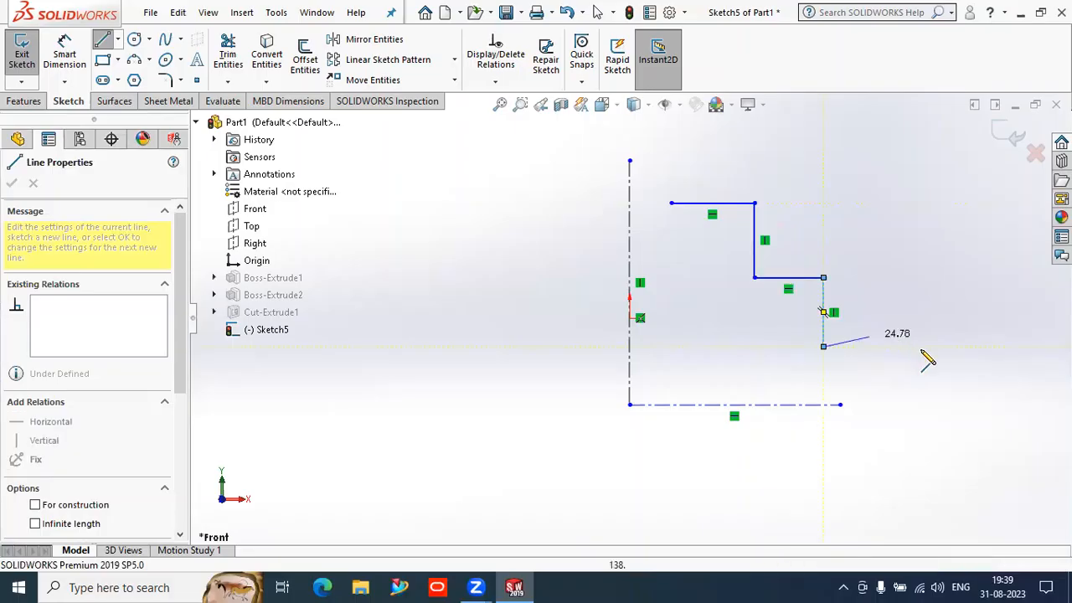
{"action": "left_click", "coordinate": [920, 346]}
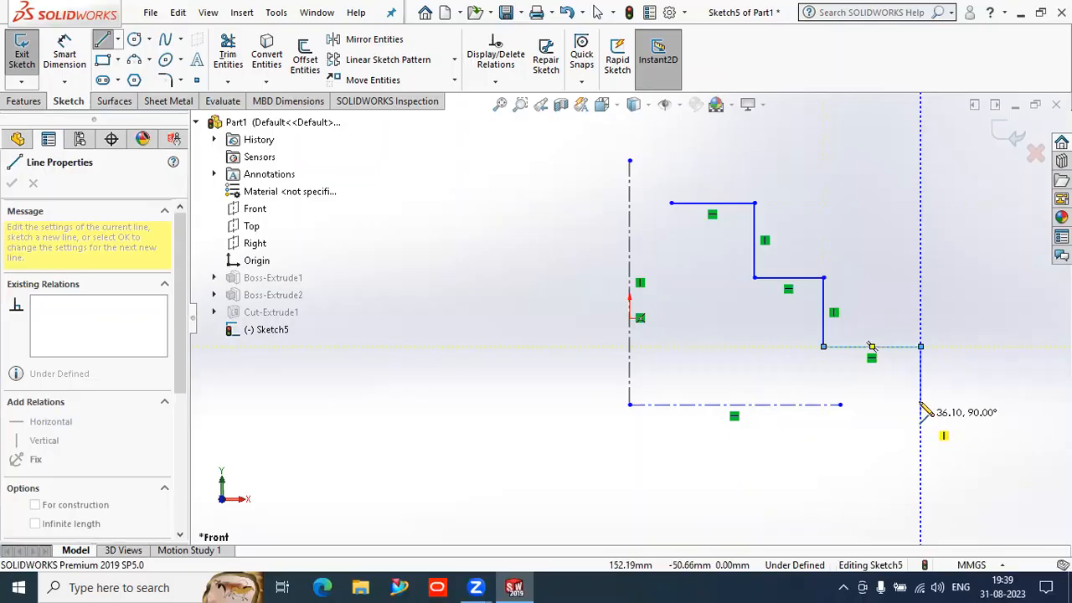
{"action": "double_click", "coordinate": [921, 404]}
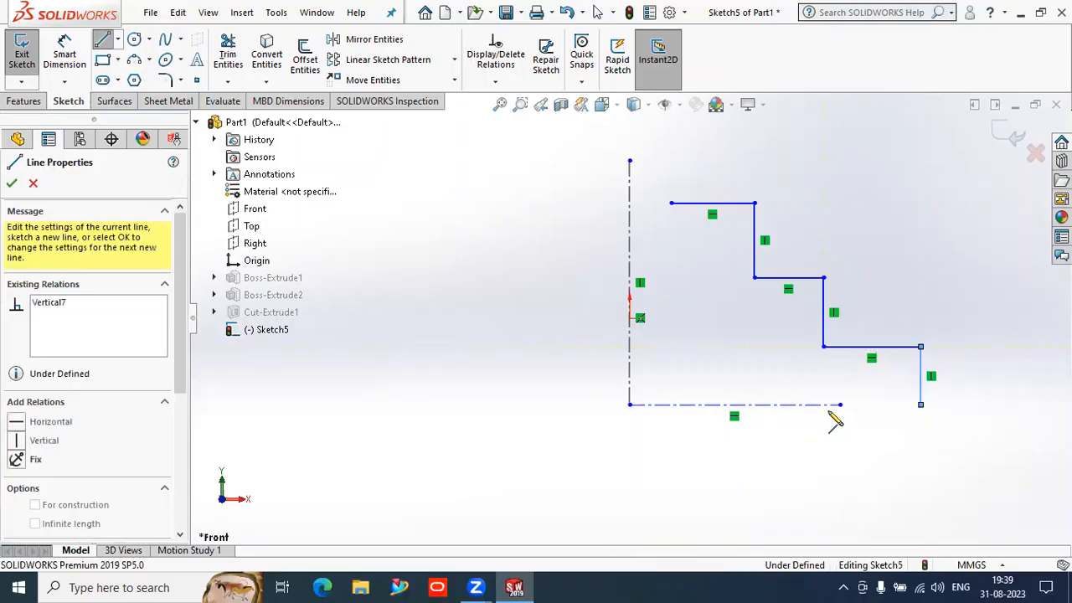
Close the stepped profile with a base line along the horizontal centerline and a slanted line back to the starting point, and exit the sketch
{"action": "left_click", "coordinate": [718, 405]}
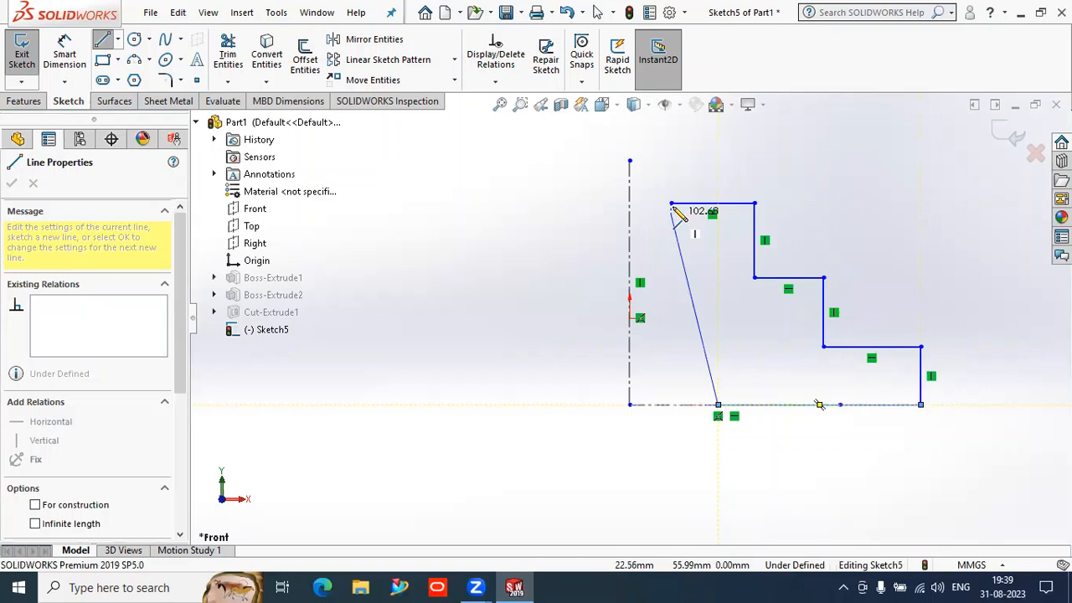
{"action": "left_click", "coordinate": [671, 203]}
{"action": "right_click", "coordinate": [795, 192]}
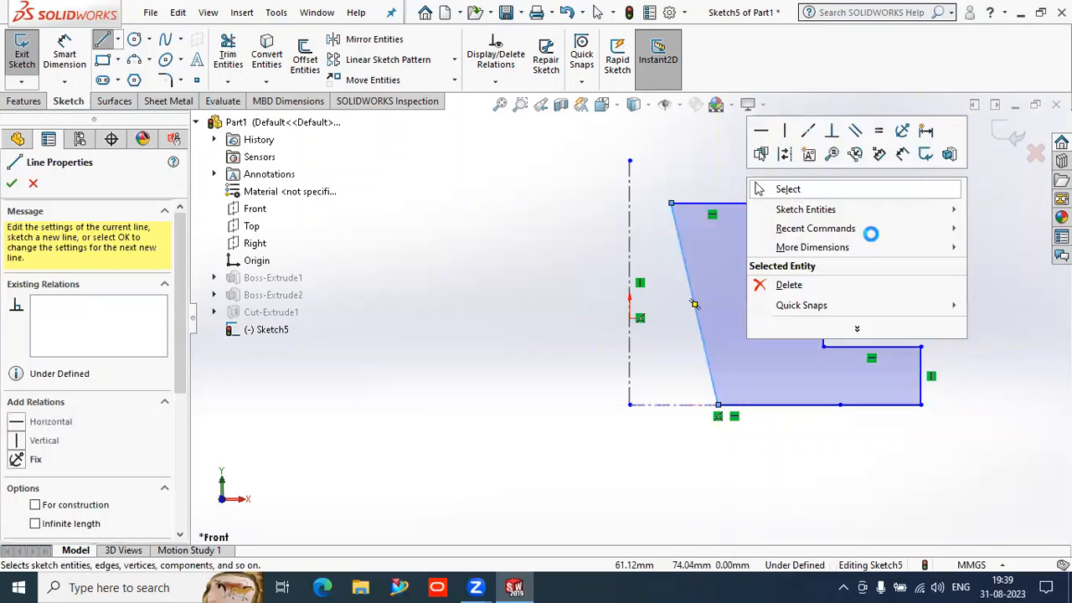
{"action": "left_click", "coordinate": [788, 188]}
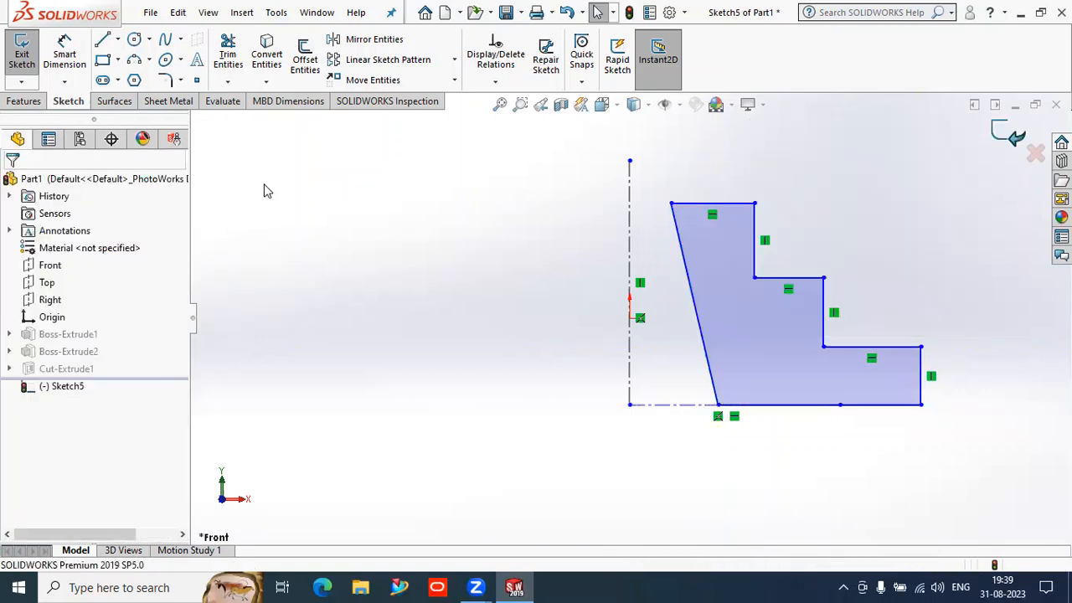
{"action": "double_click", "coordinate": [264, 185]}
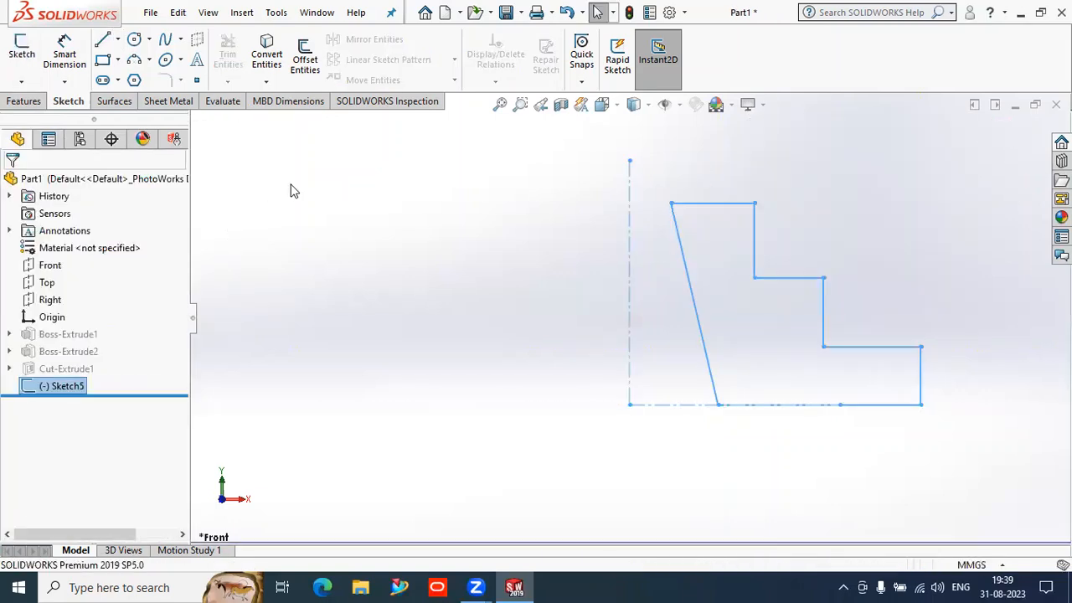
Create a Blind 360° revolved boss from the stepped profile, using the vertical centerline as the axis of revolution
{"action": "left_click", "coordinate": [23, 101]}
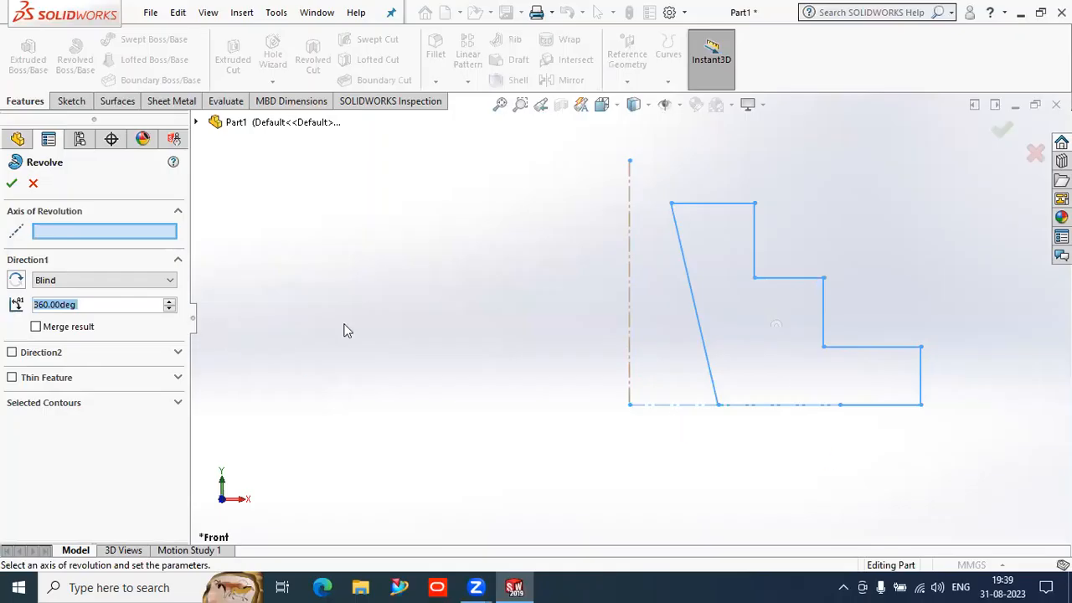
{"action": "left_click", "coordinate": [629, 264]}
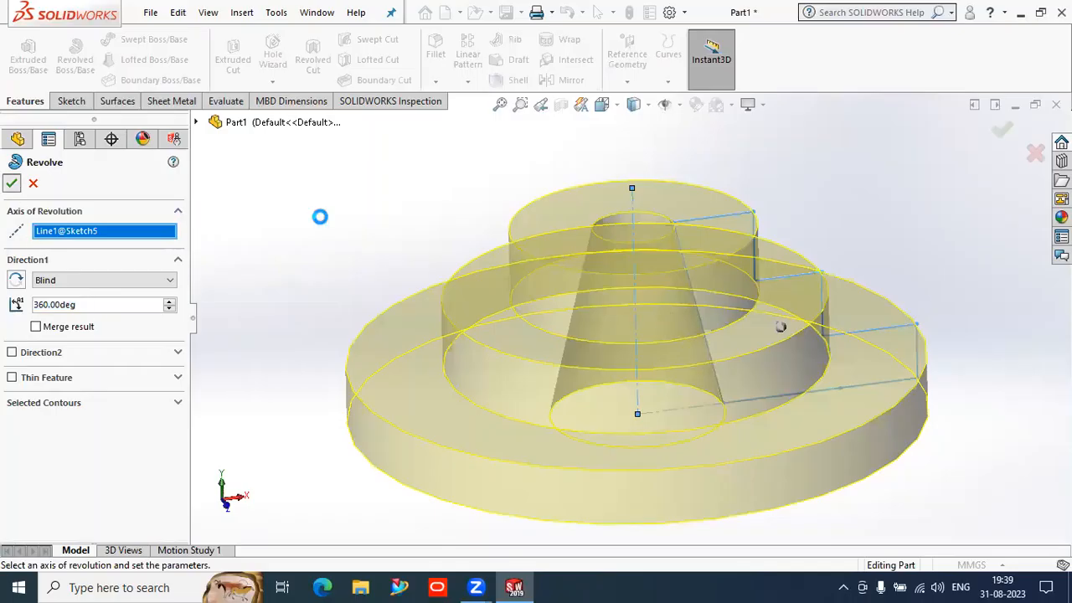
{"action": "key", "text": "Return"}
{"action": "mouse_move", "coordinate": [432, 241]}
{"action": "middle_mouse_down"}
{"action": "mouse_move", "coordinate": [484, 312]}
{"action": "mouse_move", "coordinate": [411, 284]}
{"action": "mouse_move", "coordinate": [412, 228]}
{"action": "mouse_move", "coordinate": [487, 264]}
{"action": "mouse_move", "coordinate": [600, 236]}
{"action": "mouse_move", "coordinate": [437, 219]}
{"action": "middle_mouse_up"}
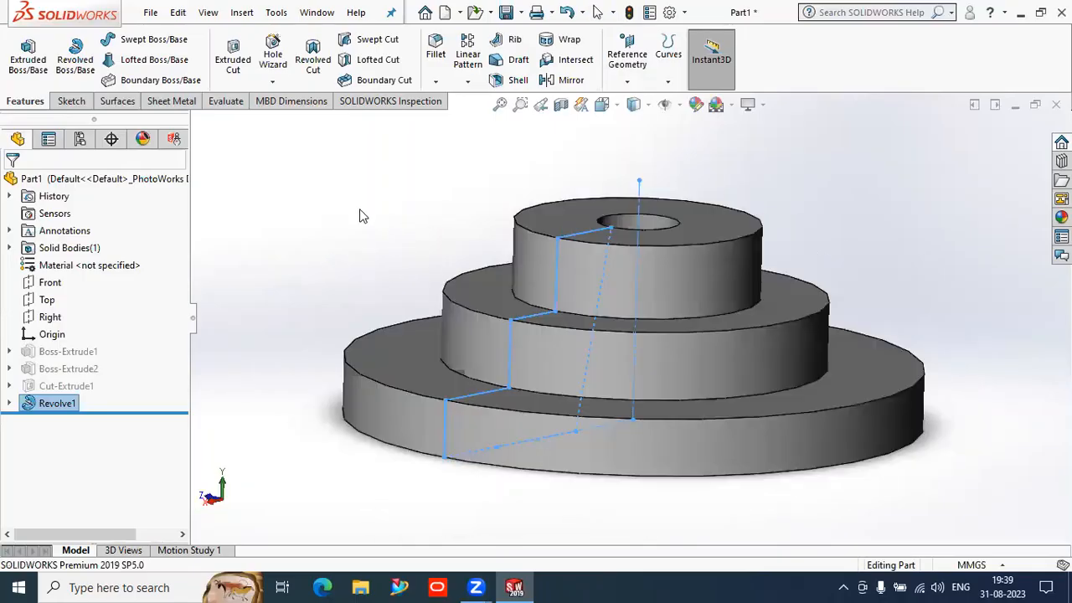
{"action": "middle_click_drag", "start_coordinate": [822, 270], "coordinate": [890, 266]}
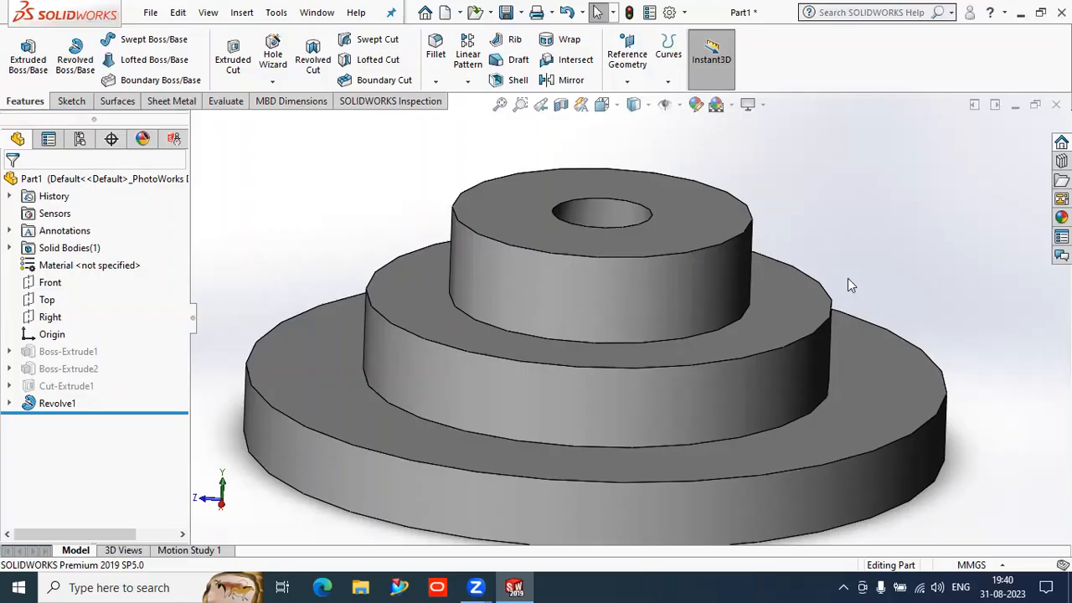
{"action": "middle_click_drag", "start_coordinate": [909, 272], "coordinate": [900, 240]}
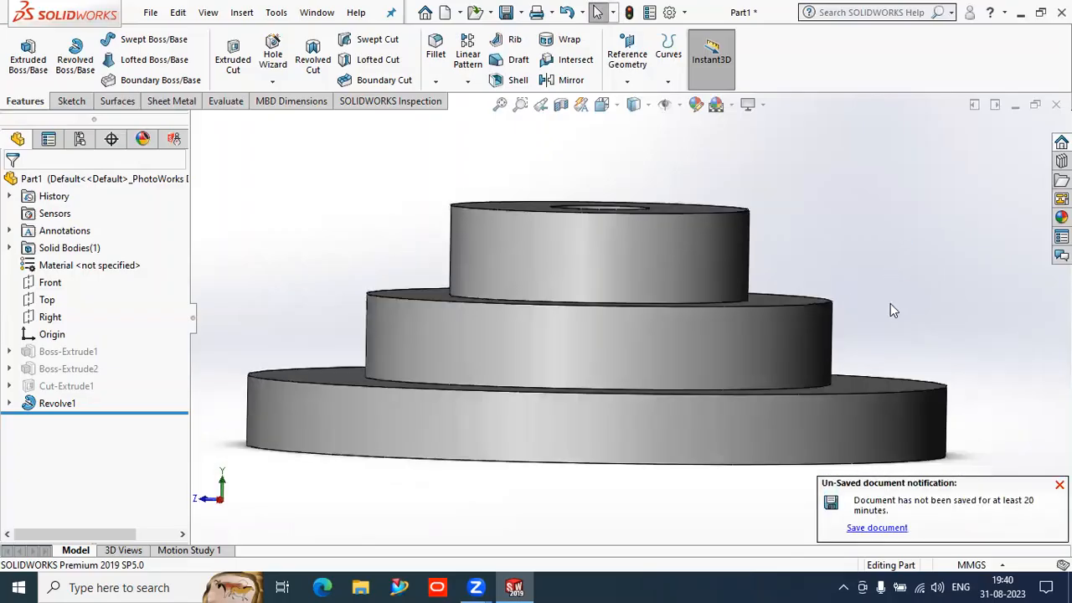